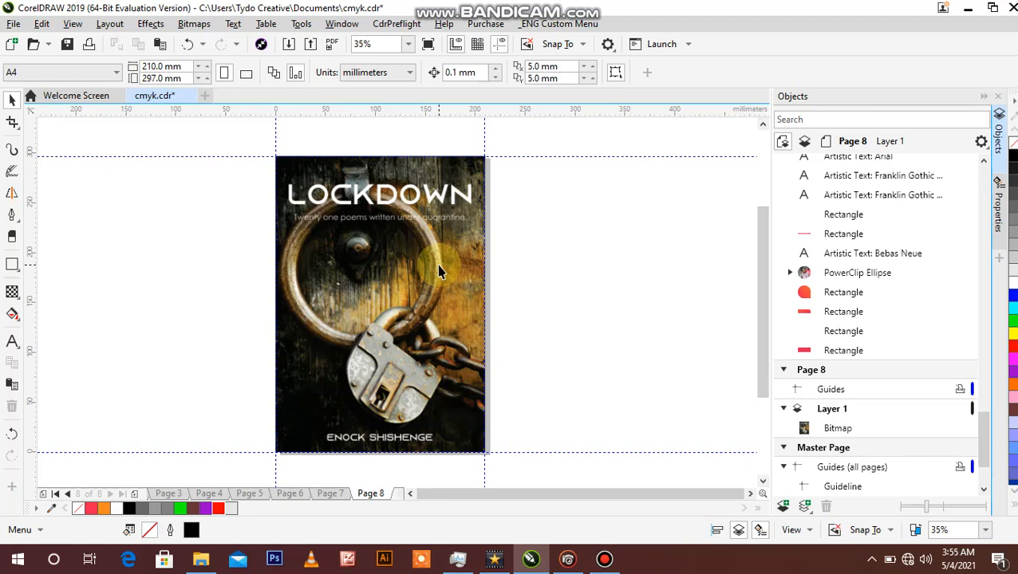
Step: Open the Lockdown cover bitmap on Page 8 for editing in Corel PHOTO-PAINT
left_click(386, 240)
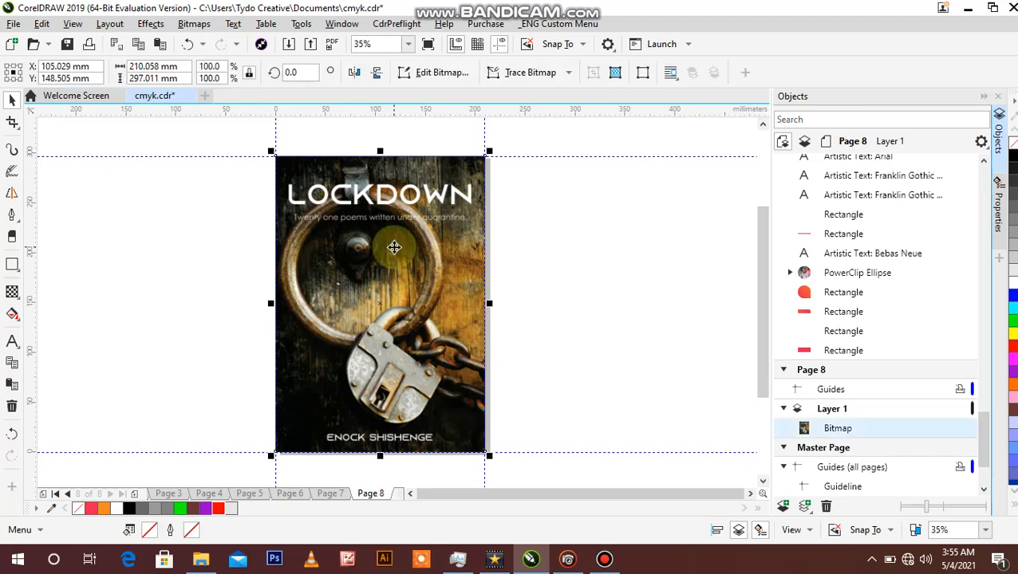
left_click(185, 27)
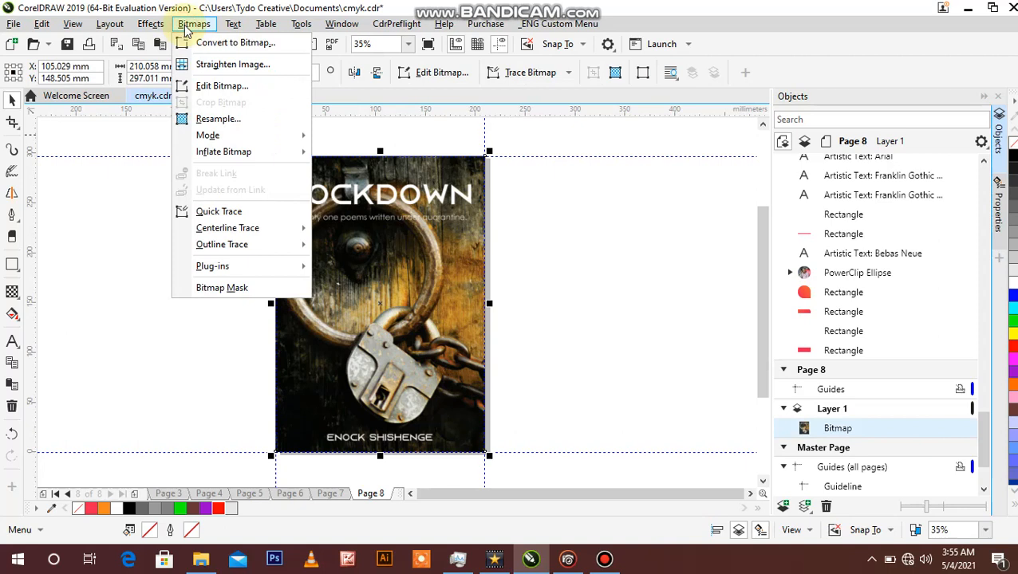
left_click(212, 87)
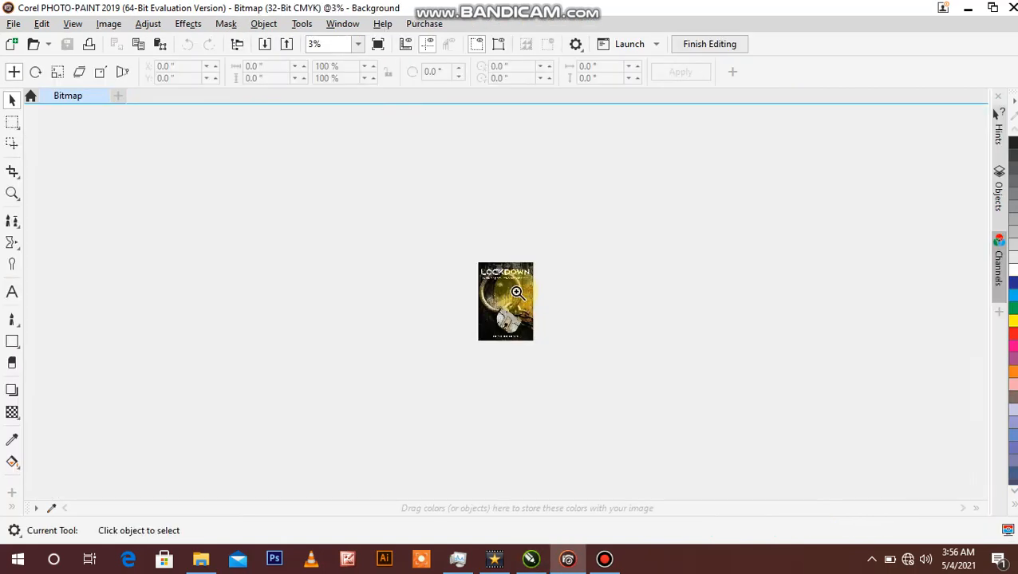
Step: Split the cover image into CMYK channels and view the resulting Cyan, Magenta, Yellow and Black images
key("z")
left_click(514, 300)
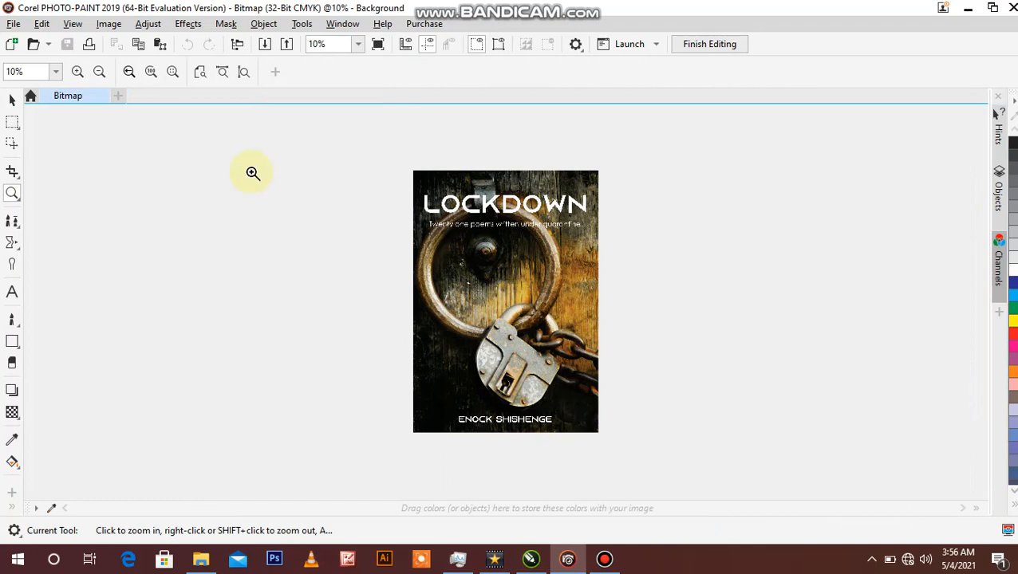
left_click(109, 24)
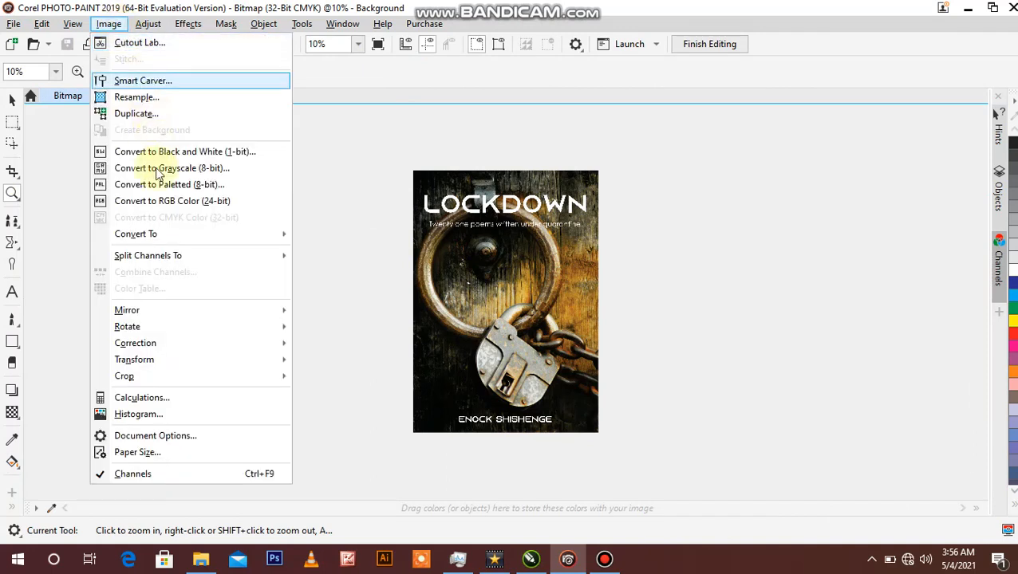
mouse_move(177, 256)
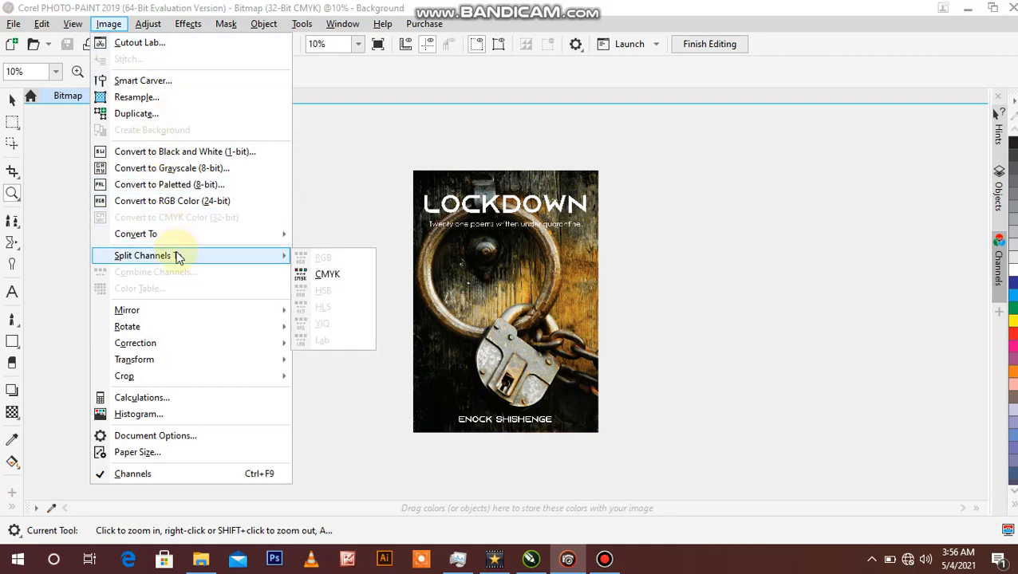
left_click(324, 274)
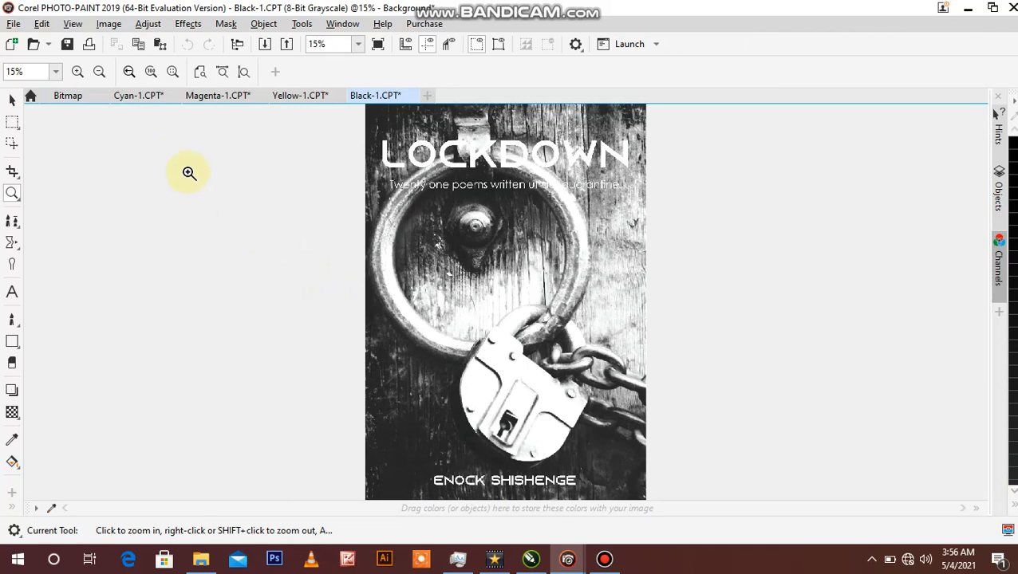
left_click(141, 98)
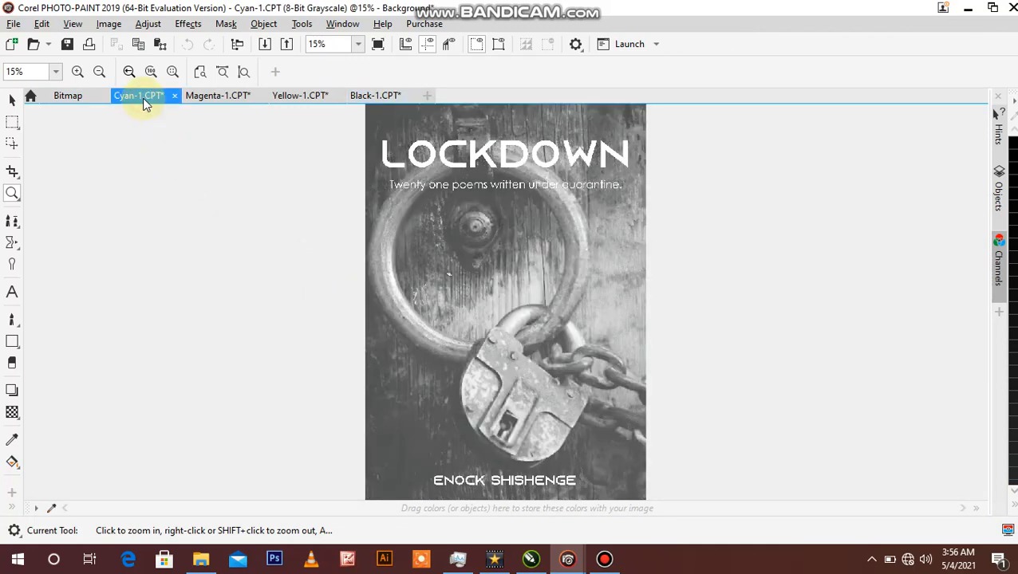
left_click(204, 98)
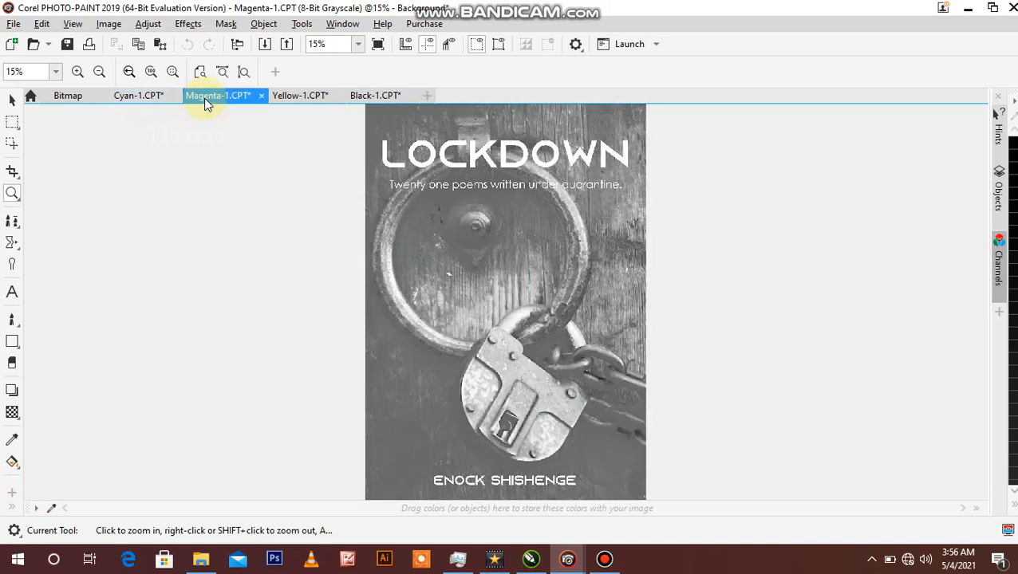
left_click(289, 97)
left_click(363, 96)
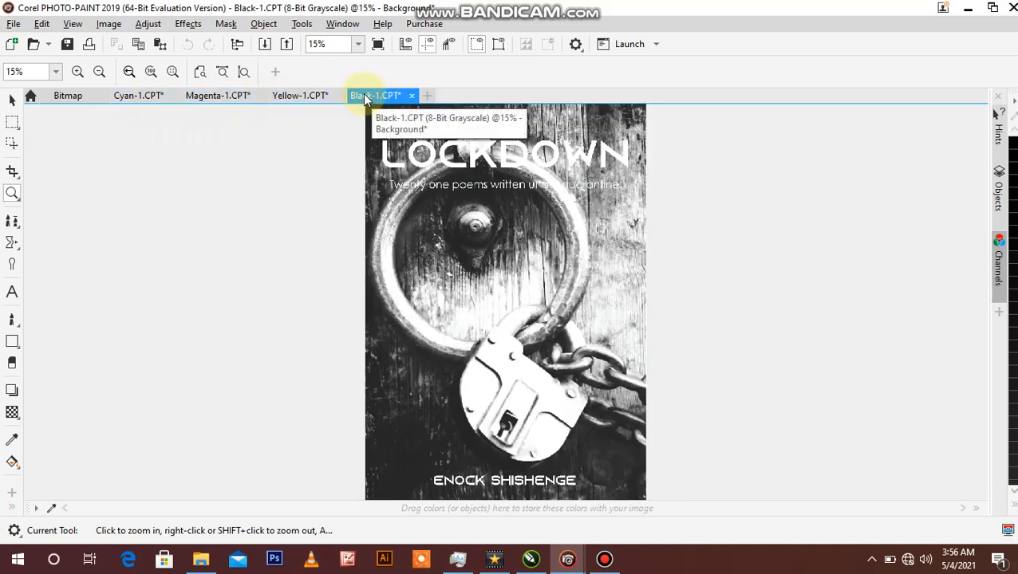
Step: Start saving the Cyan channel image under a new location and create a folder named "lockdown CMYK PICS" inside Pictures > Debut
left_click(149, 96)
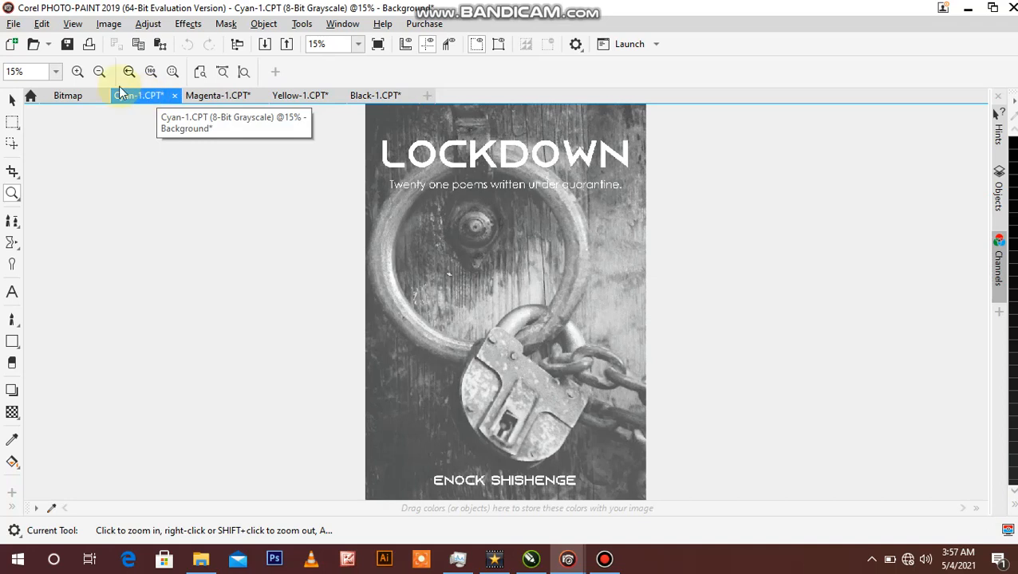
left_click(14, 24)
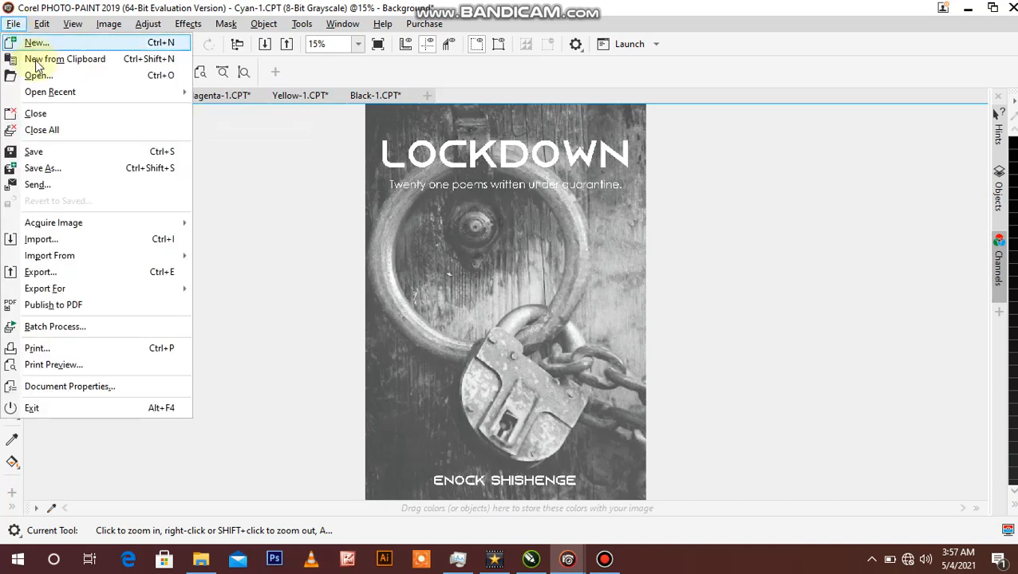
left_click(48, 166)
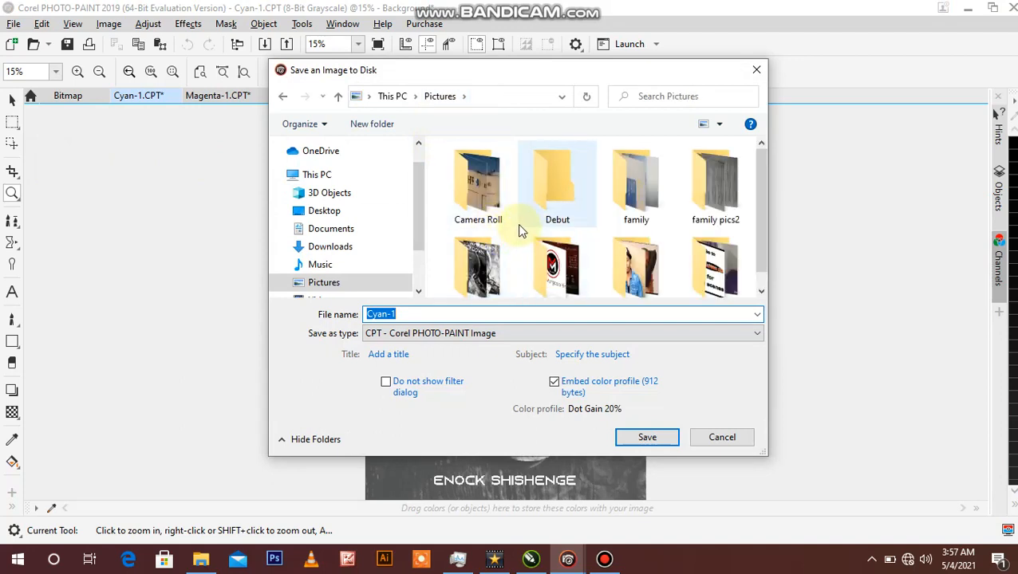
double_click(557, 209)
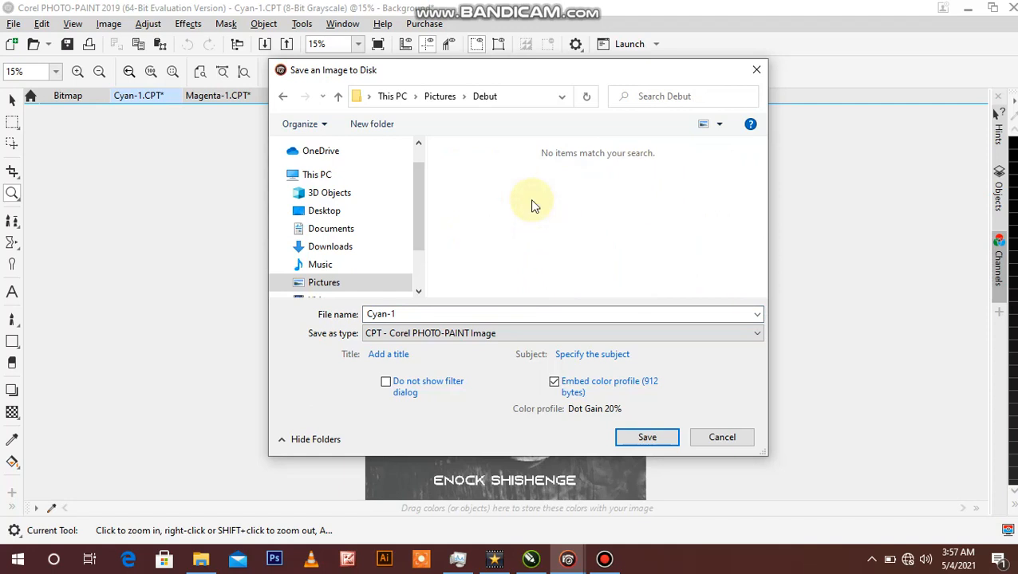
right_click(532, 203)
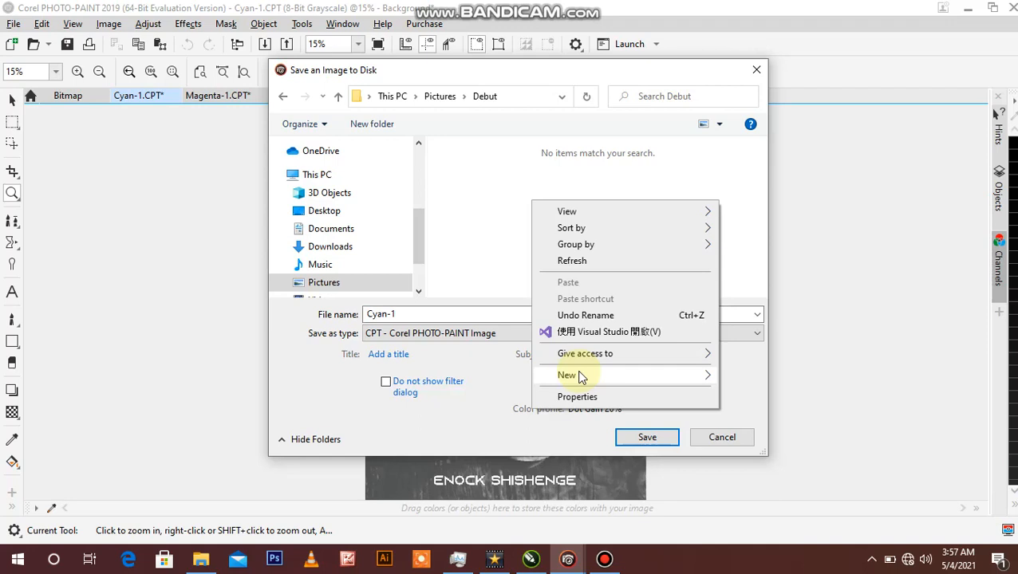
mouse_move(580, 377)
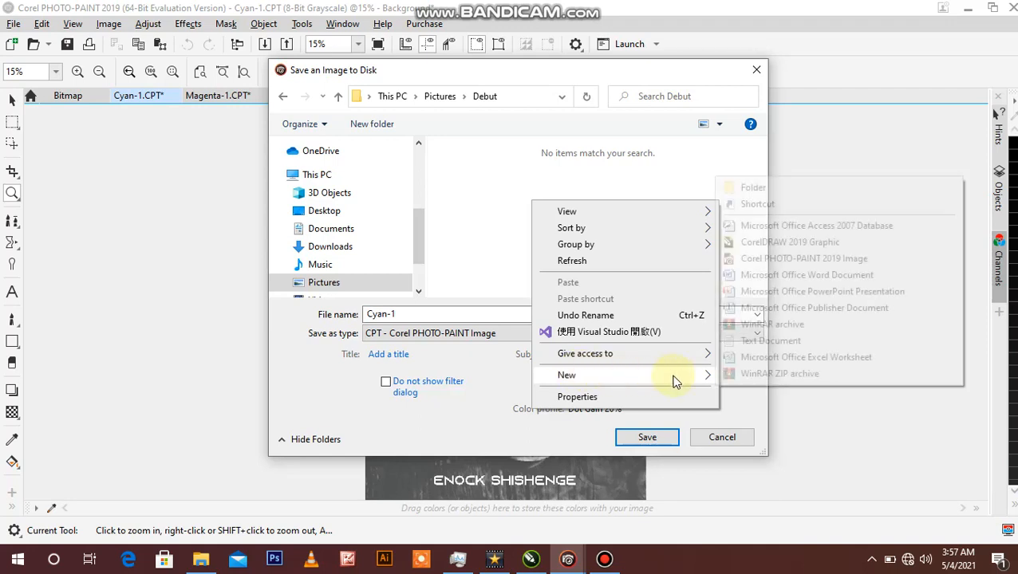
left_click(742, 190)
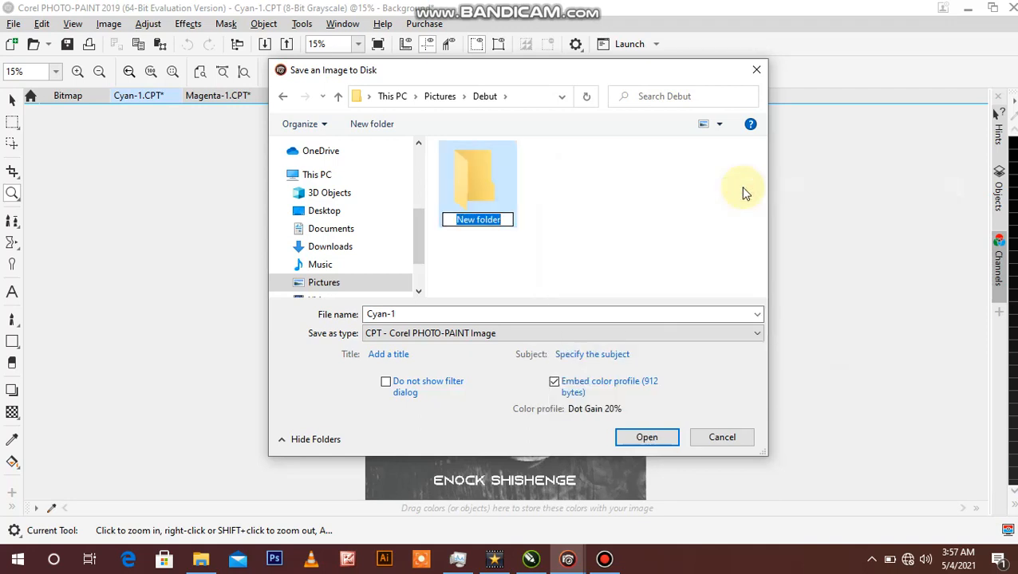
type("lockdown C")
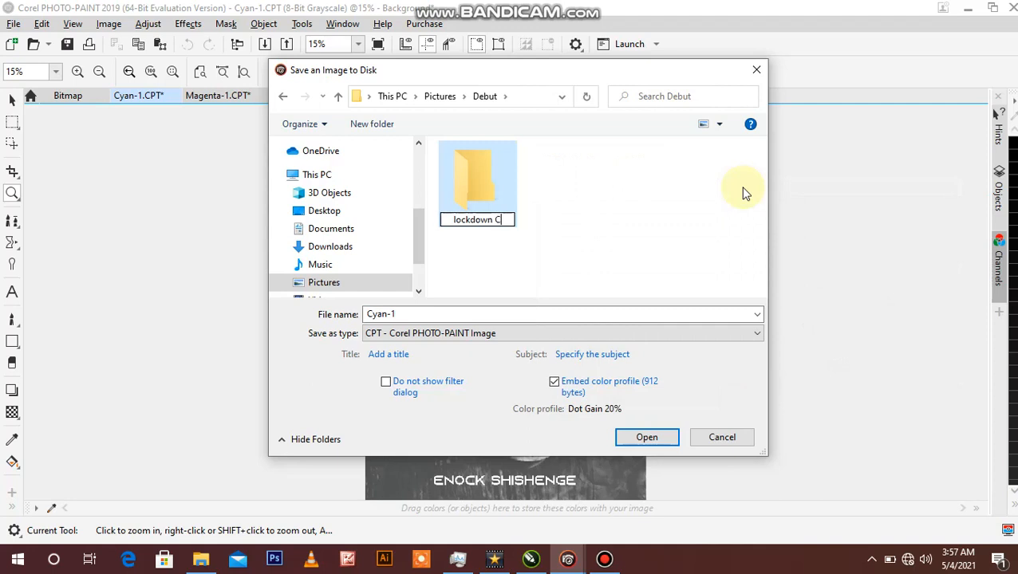
type("MYK PICS")
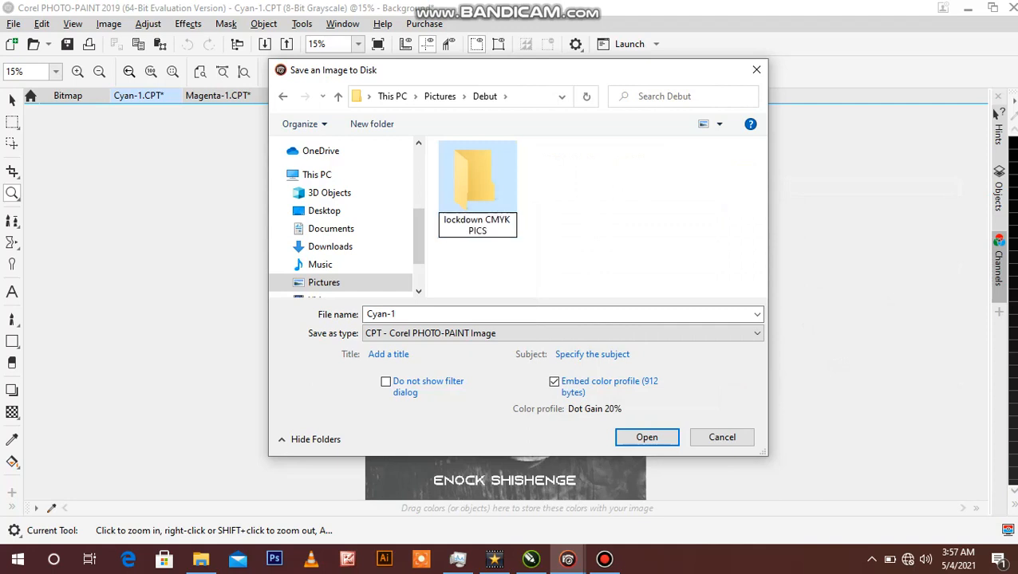
left_click(654, 260)
left_click(656, 264)
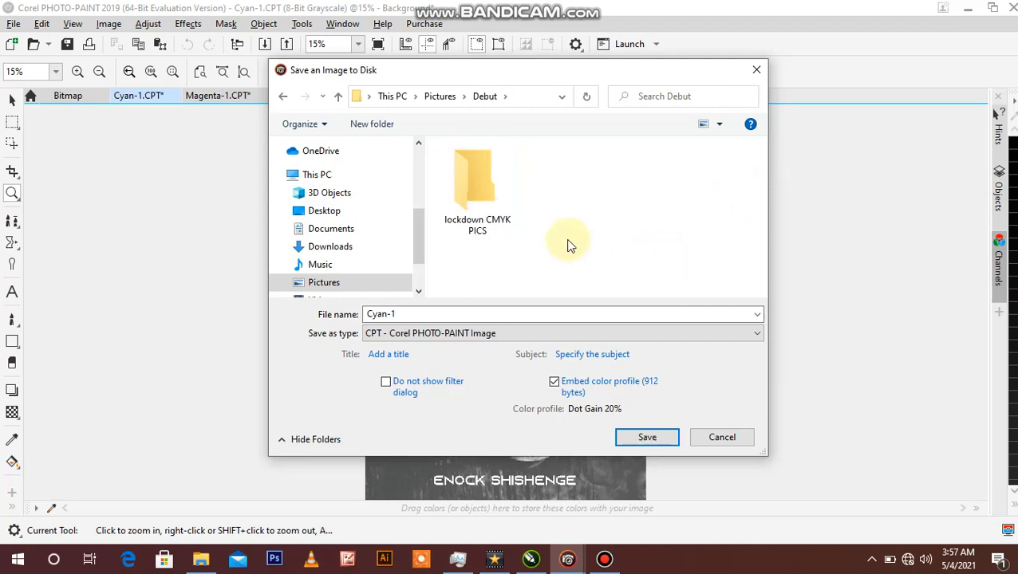
Step: Save the Cyan channel image as the JPEG file Cyan-1 in the lockdown CMYK PICS folder, accepting the export settings
double_click(384, 314)
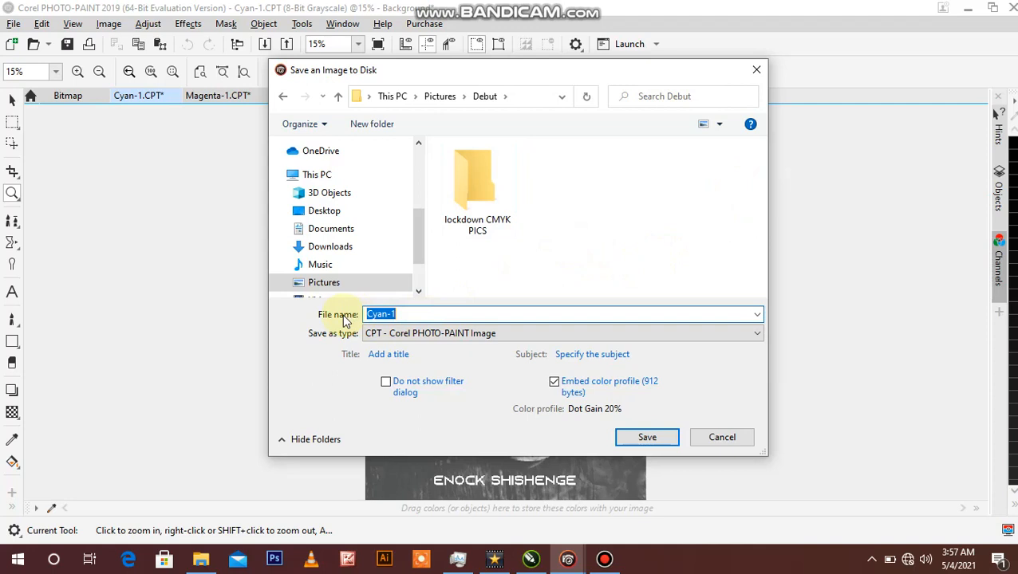
left_click(547, 231)
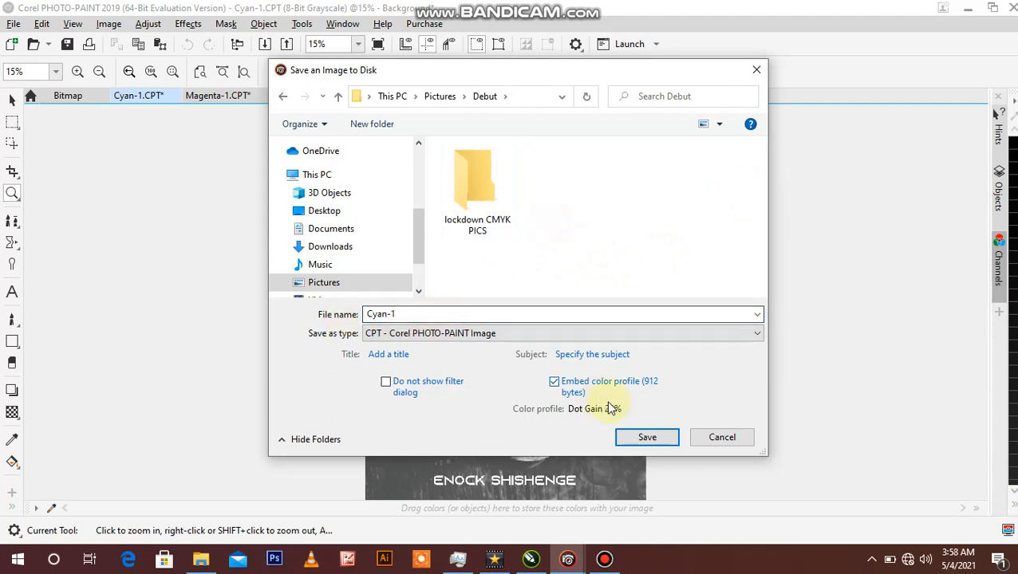
left_click(533, 334)
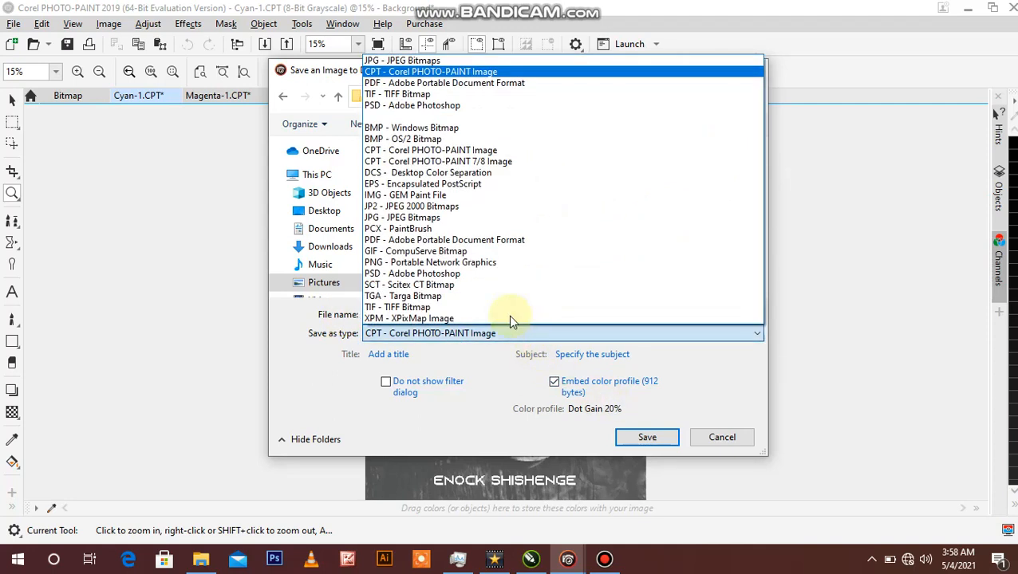
left_click(403, 61)
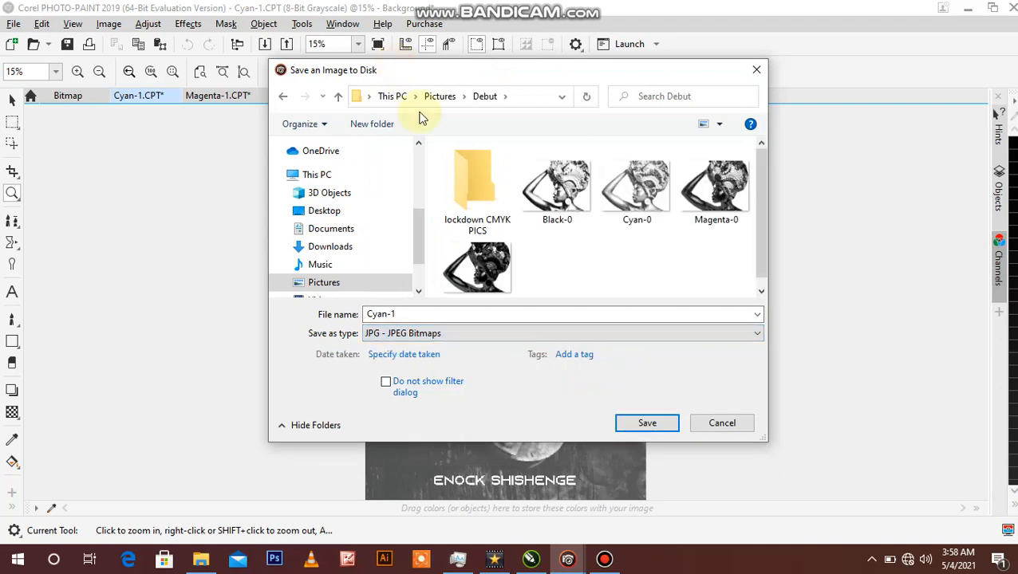
double_click(472, 209)
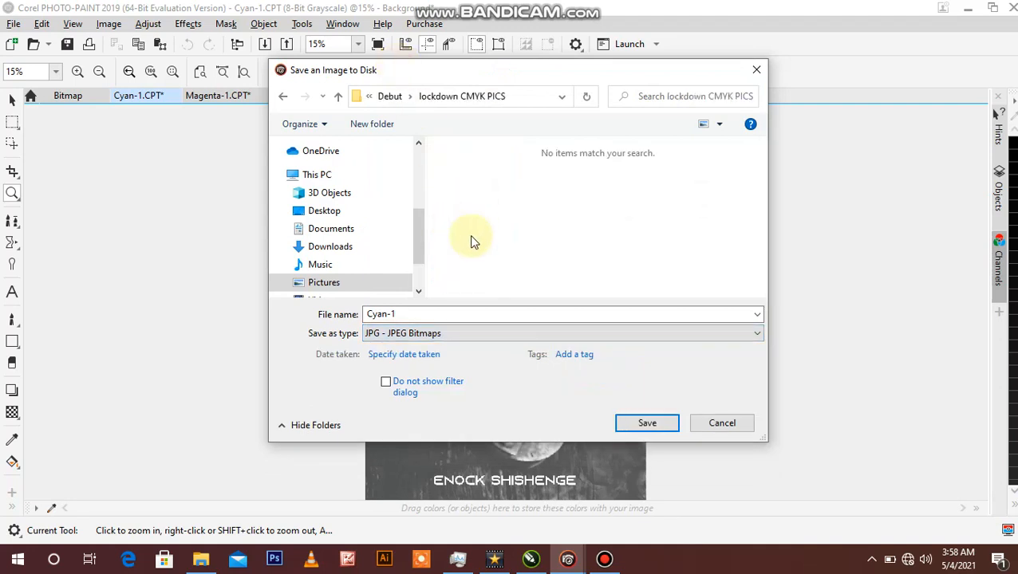
left_click(642, 427)
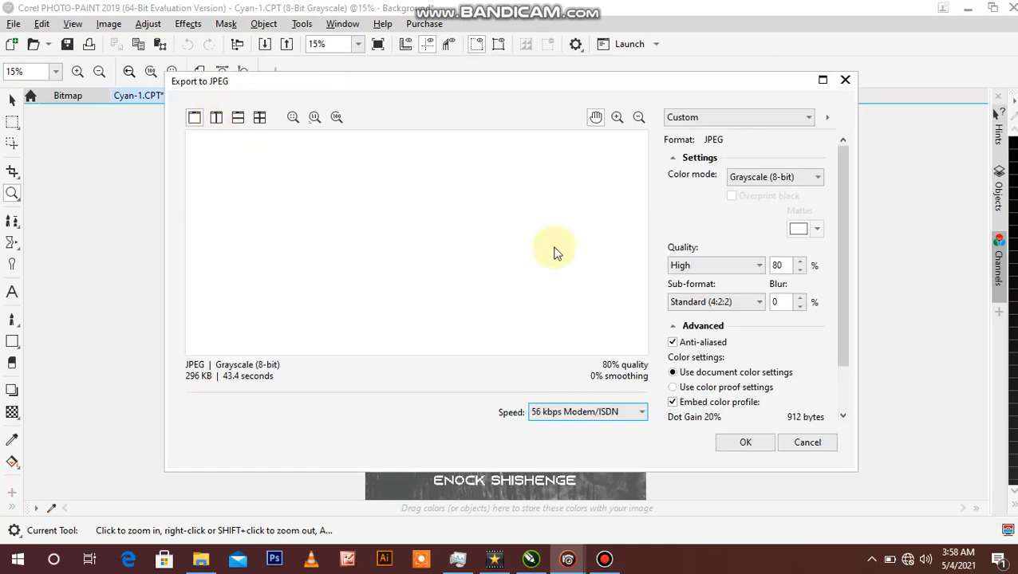
left_click(748, 441)
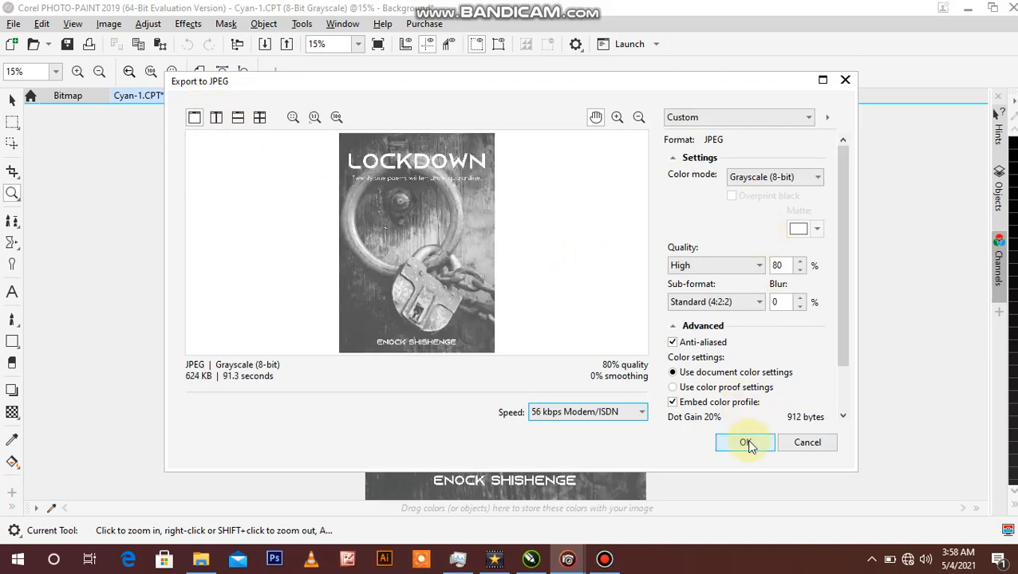
left_click(748, 443)
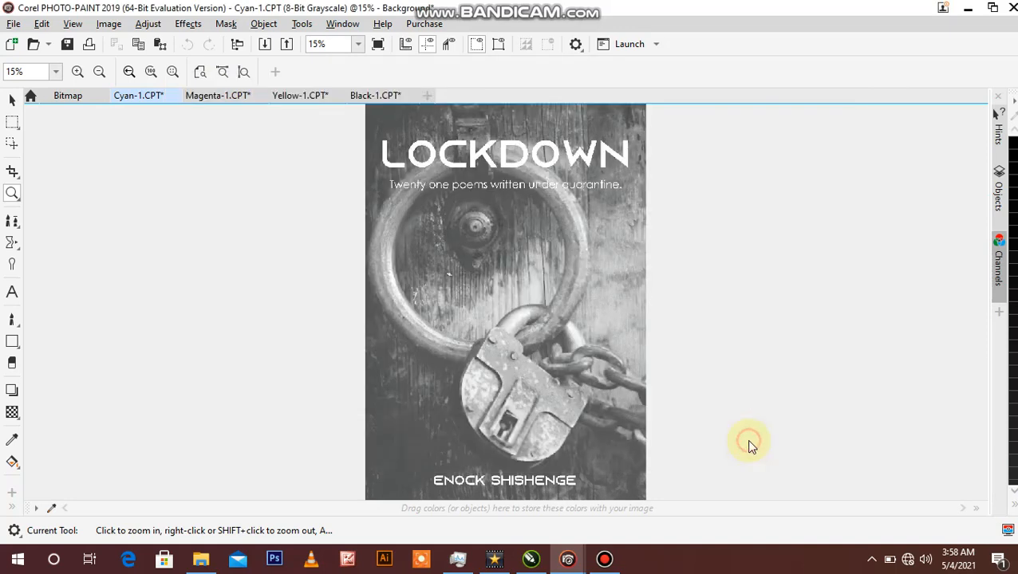
Step: Save the Magenta channel image as the JPEG file Magenta-1 in the lockdown CMYK PICS folder, accepting the export settings
left_click(213, 97)
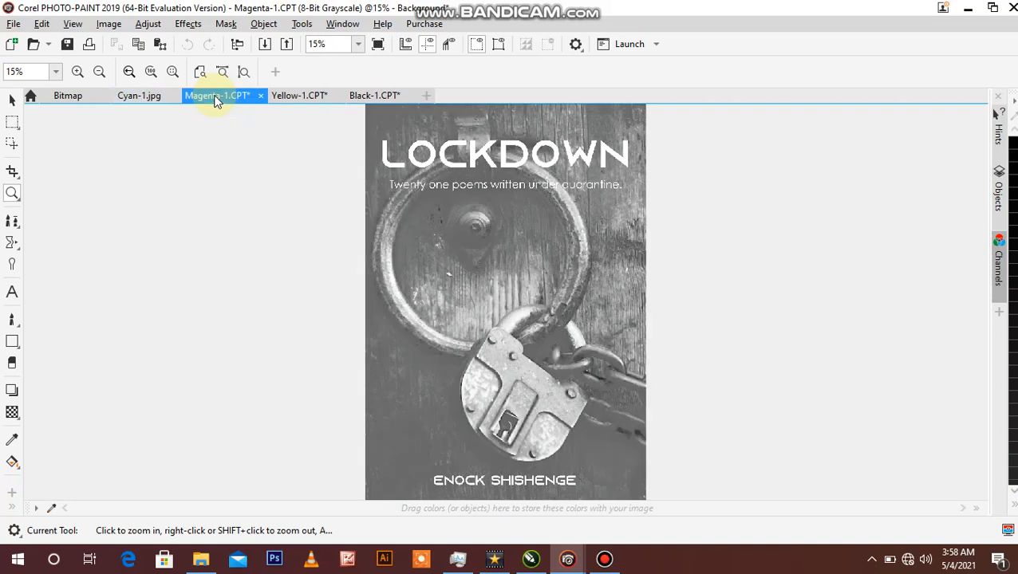
left_click(14, 23)
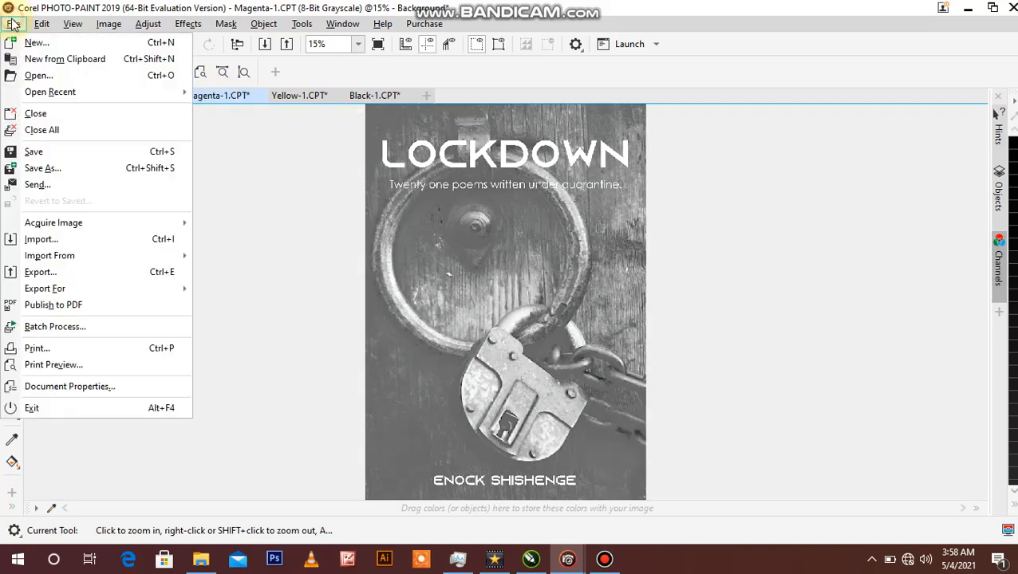
left_click(48, 167)
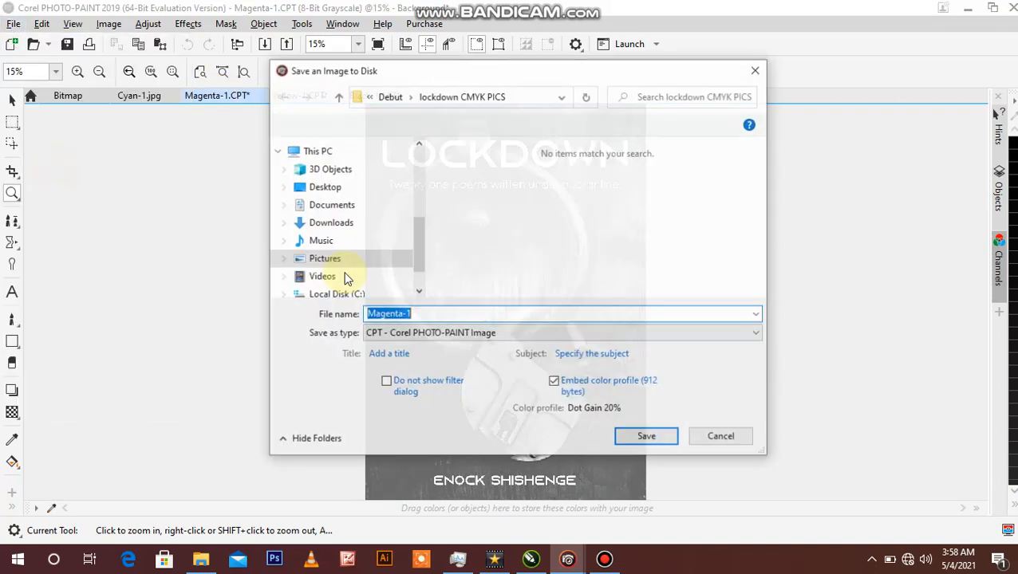
left_click(445, 333)
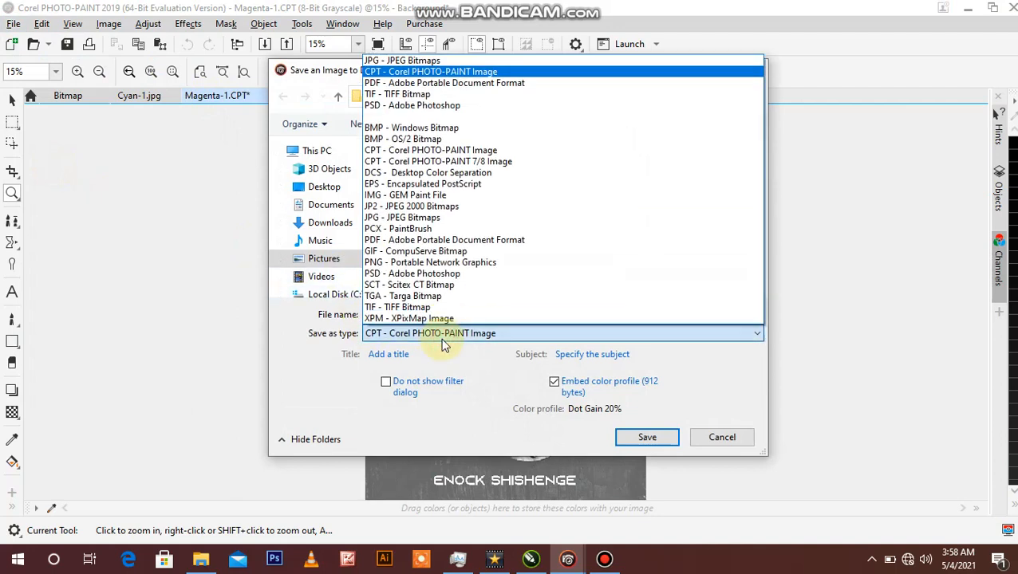
left_click(402, 61)
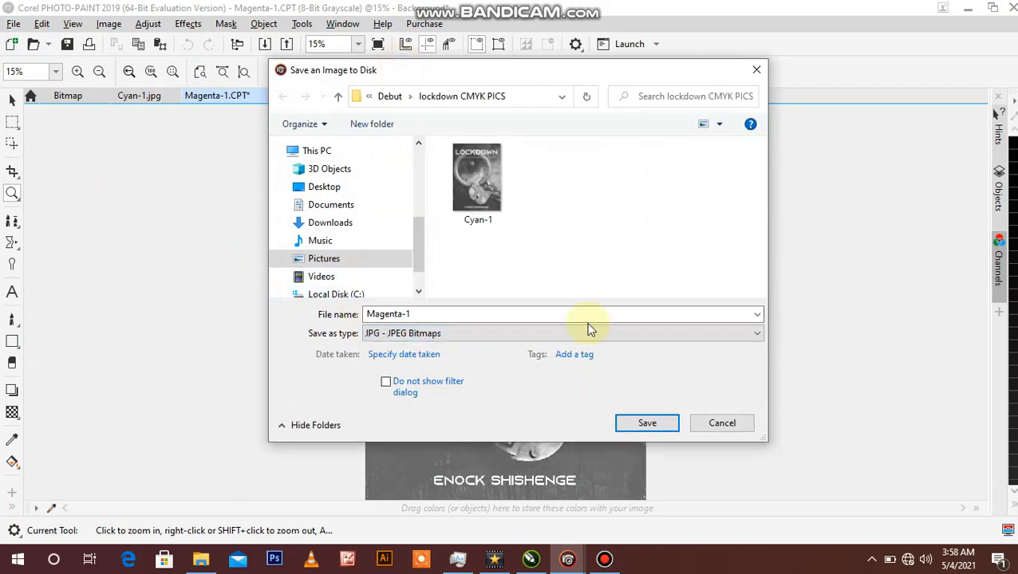
left_click(636, 416)
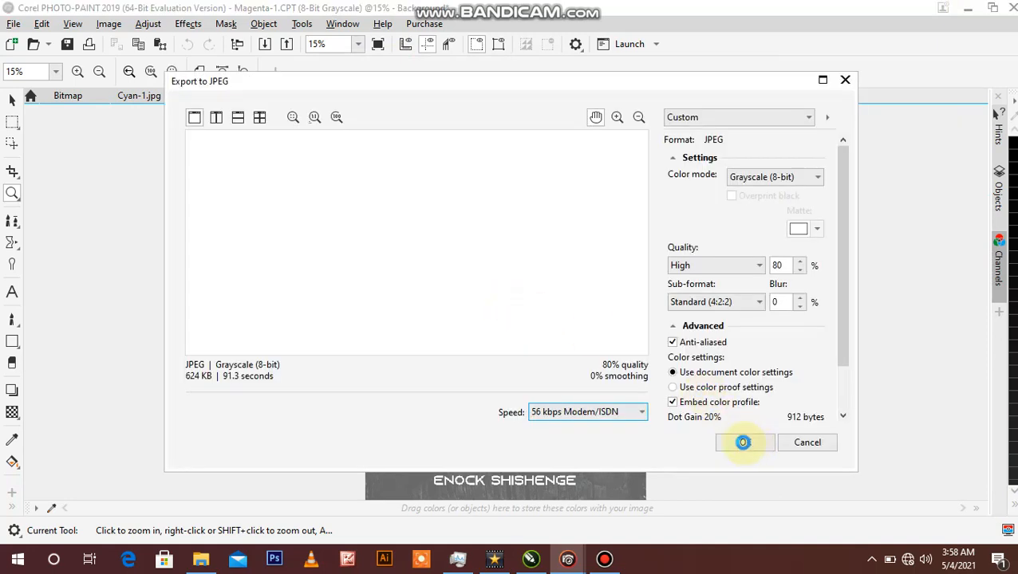
left_click(747, 443)
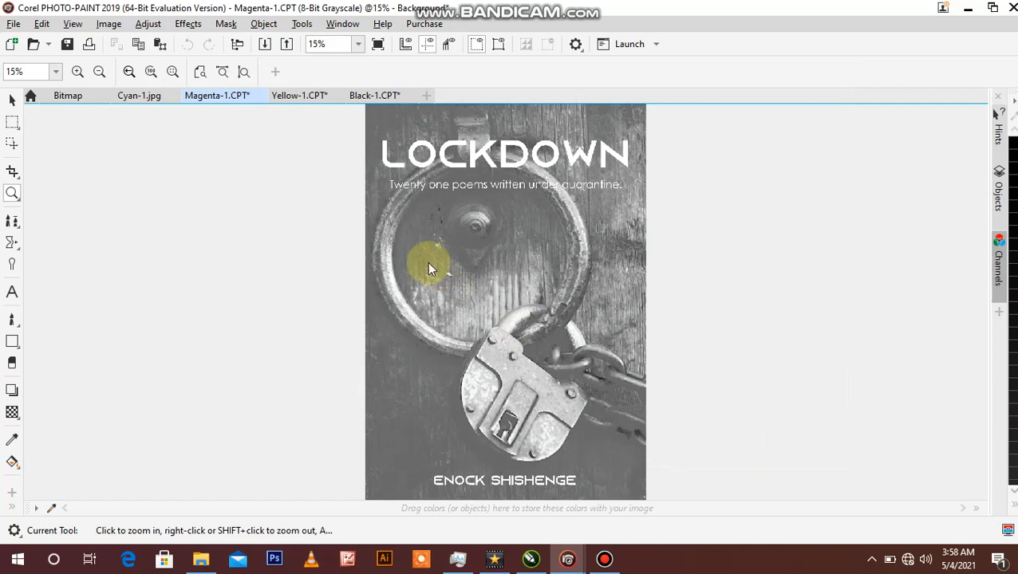
Step: Save the Yellow channel image as the JPEG file Yellow-1 in the lockdown CMYK PICS folder, accepting the export settings
left_click(301, 98)
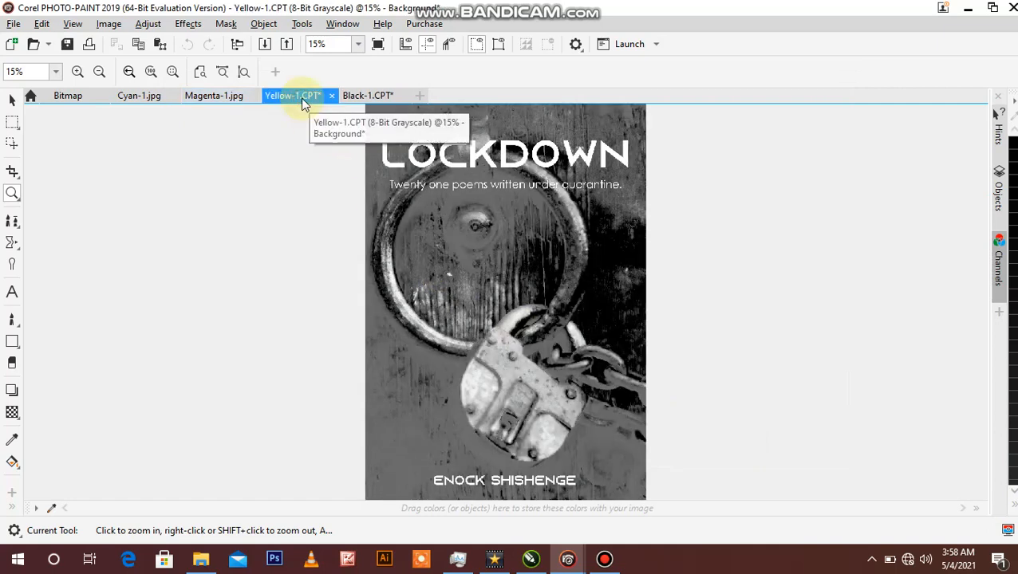
left_click(15, 25)
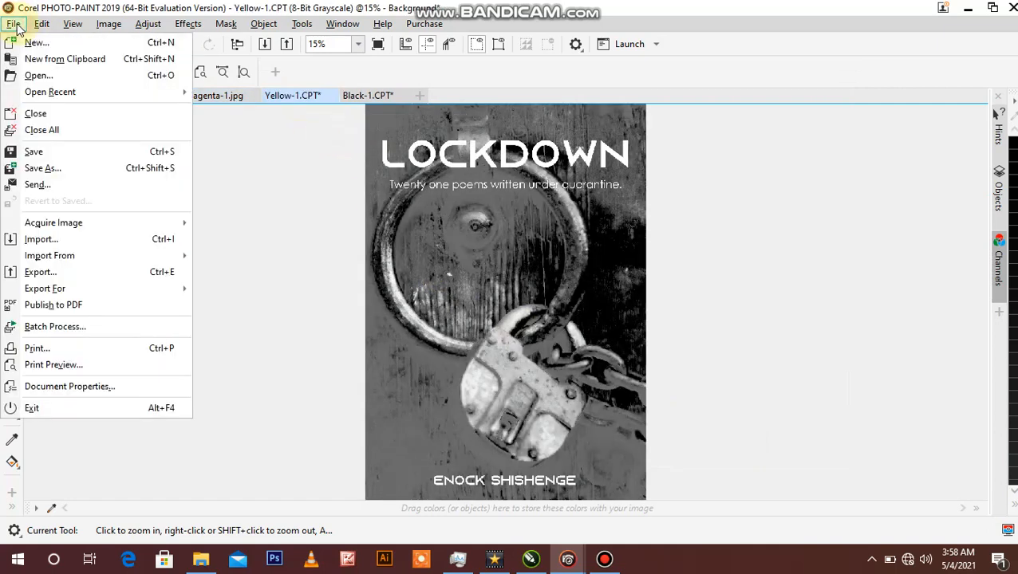
left_click(67, 169)
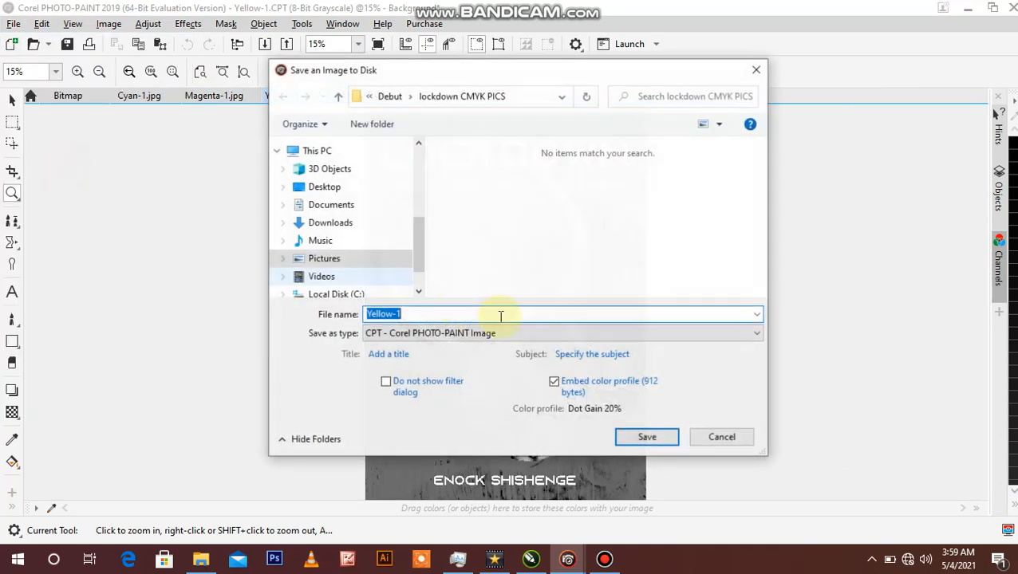
left_click(529, 336)
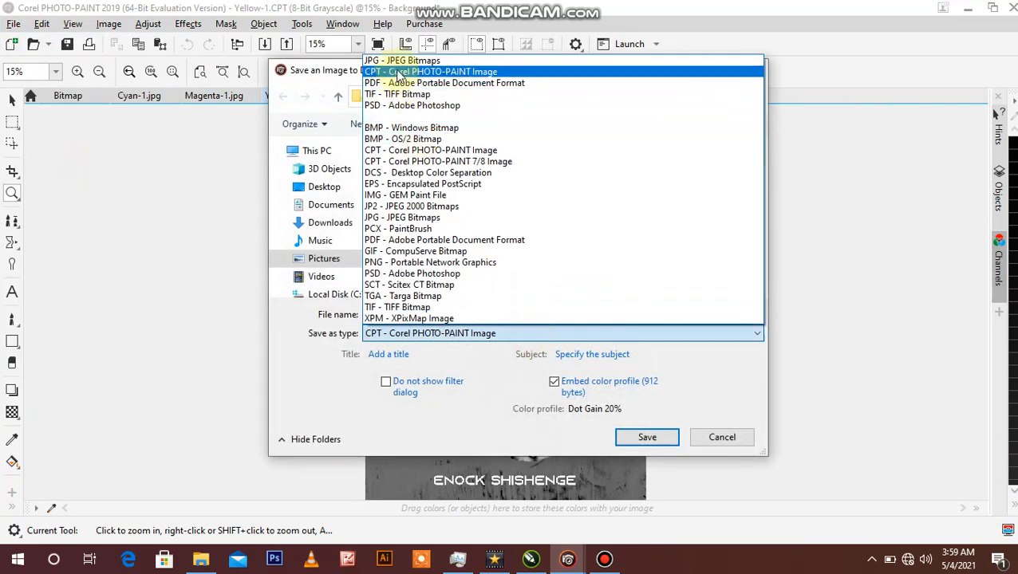
left_click(398, 61)
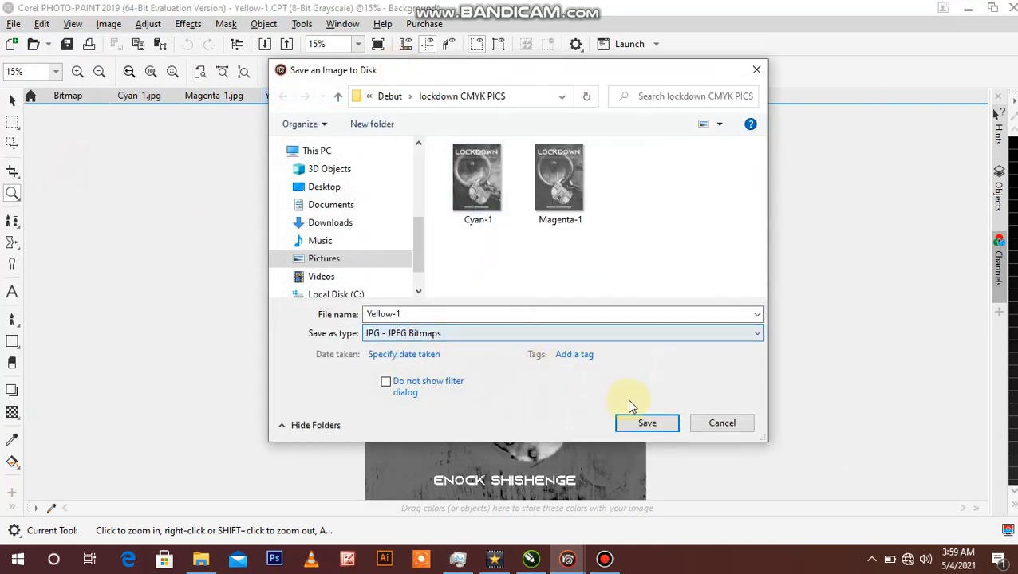
left_click(645, 422)
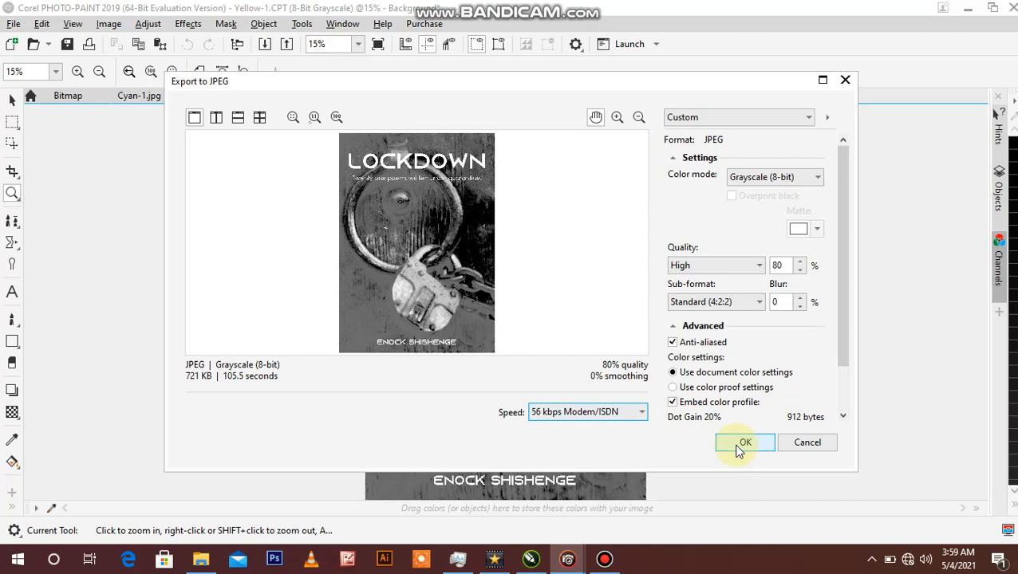
left_click(739, 448)
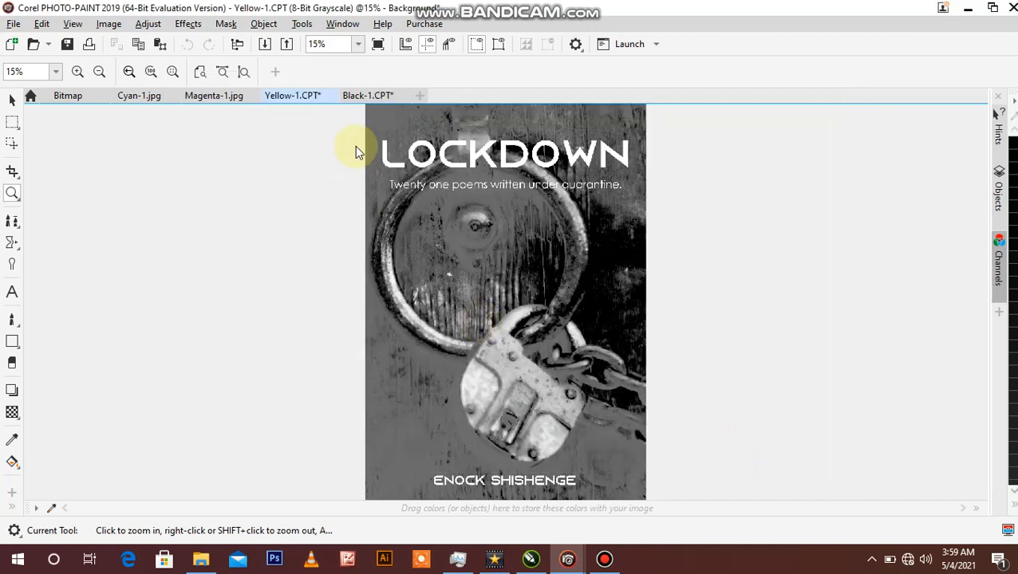
Step: Save the Black channel image as the JPEG file Black-1 in the lockdown CMYK PICS folder
left_click(364, 94)
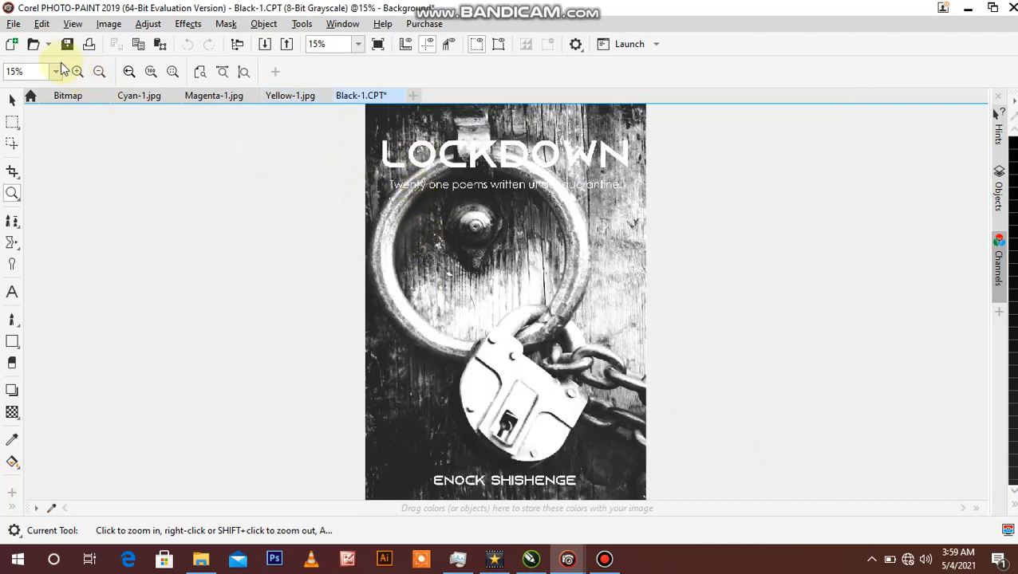
left_click(14, 23)
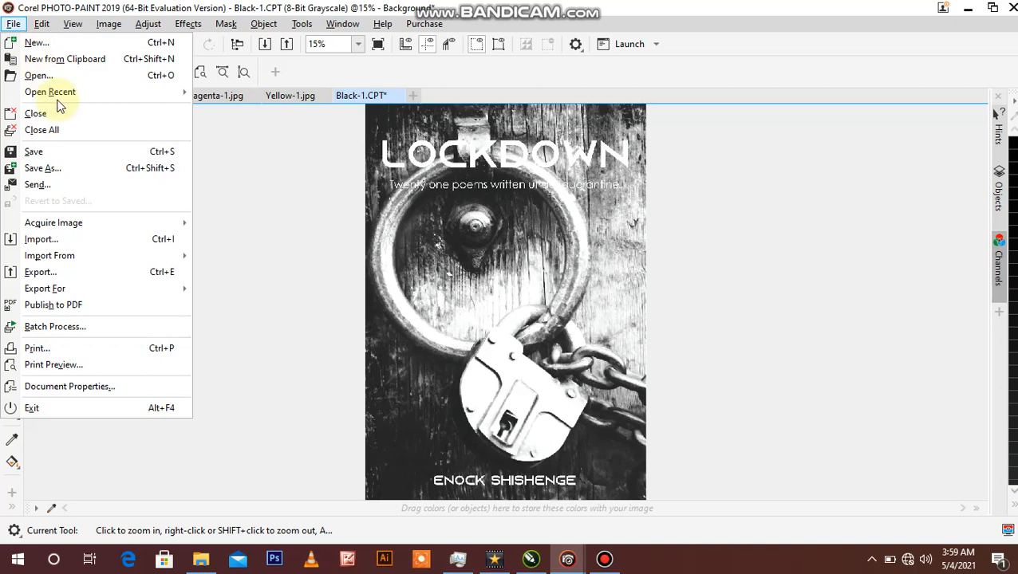
left_click(62, 165)
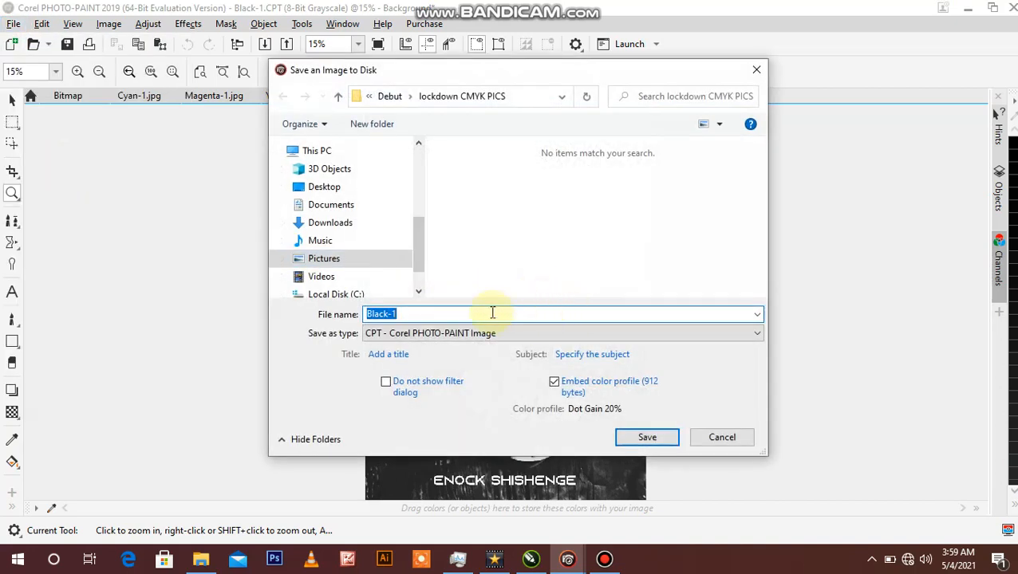
left_click(592, 335)
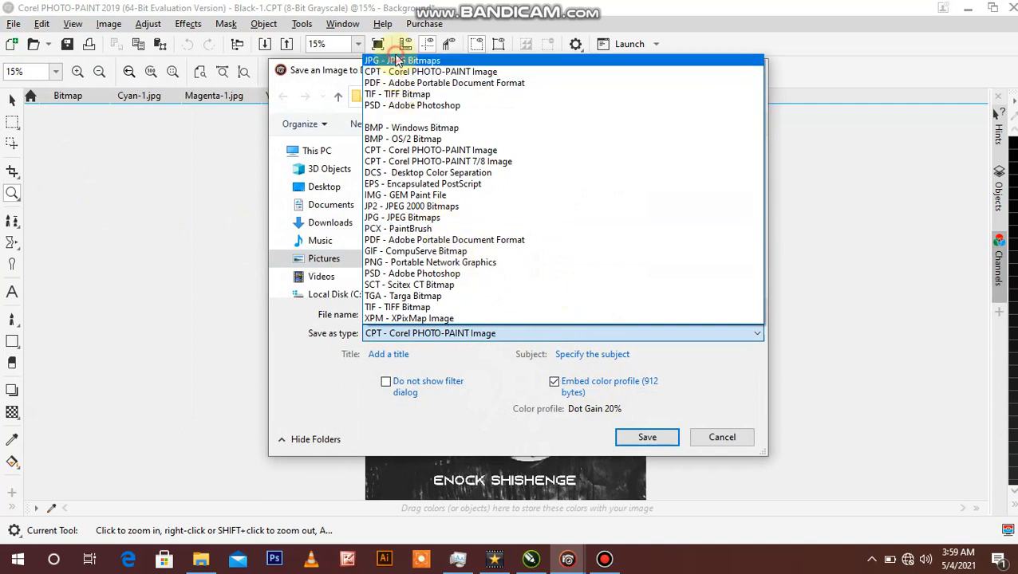
left_click(396, 64)
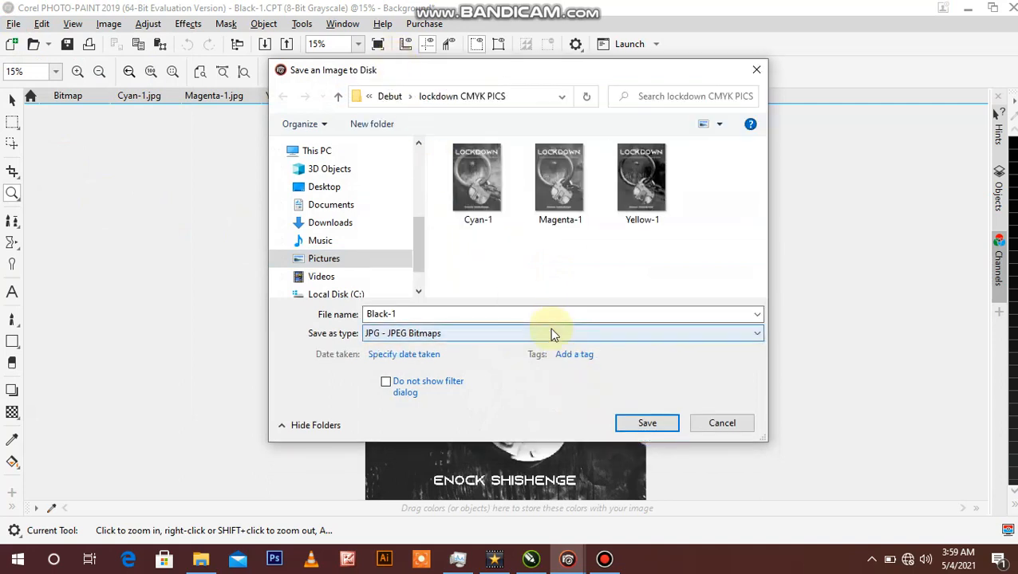
left_click(643, 425)
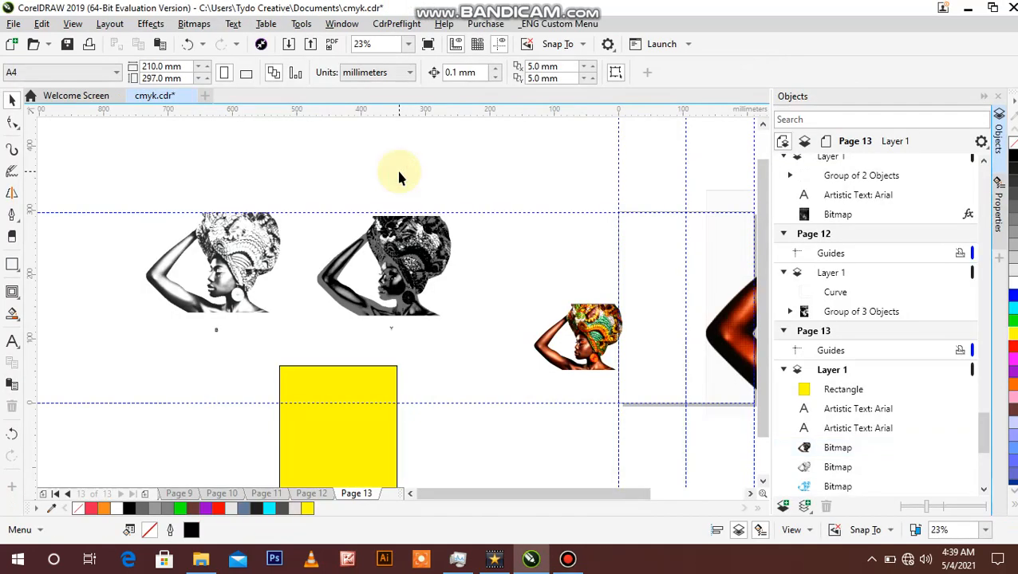
Step: Set the yellow rectangle's width to 208.957 mm by copying the width of the Y channel bitmap
left_click(357, 377)
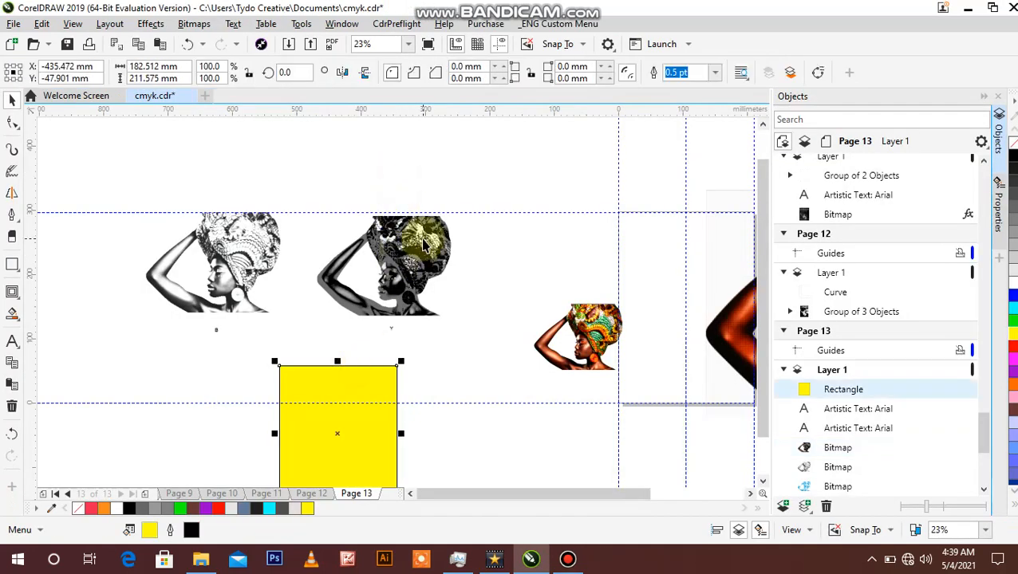
left_click(350, 230)
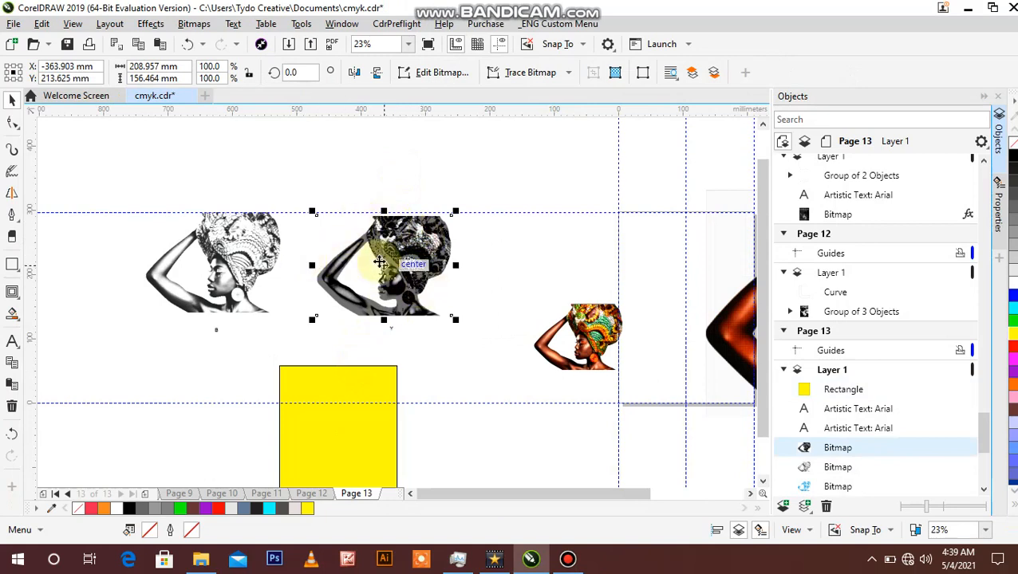
left_click(227, 243)
left_click(391, 258)
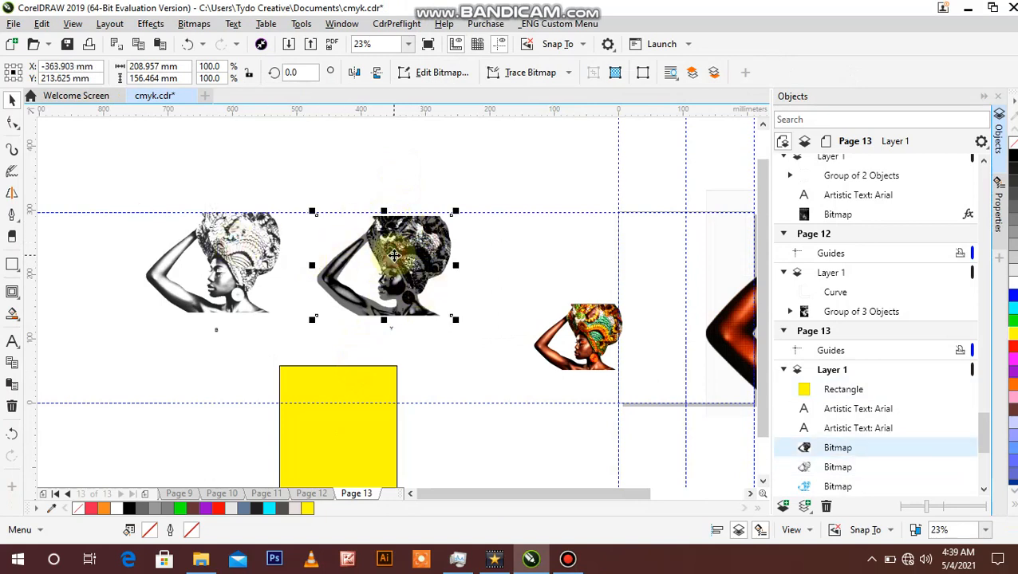
left_click(249, 72)
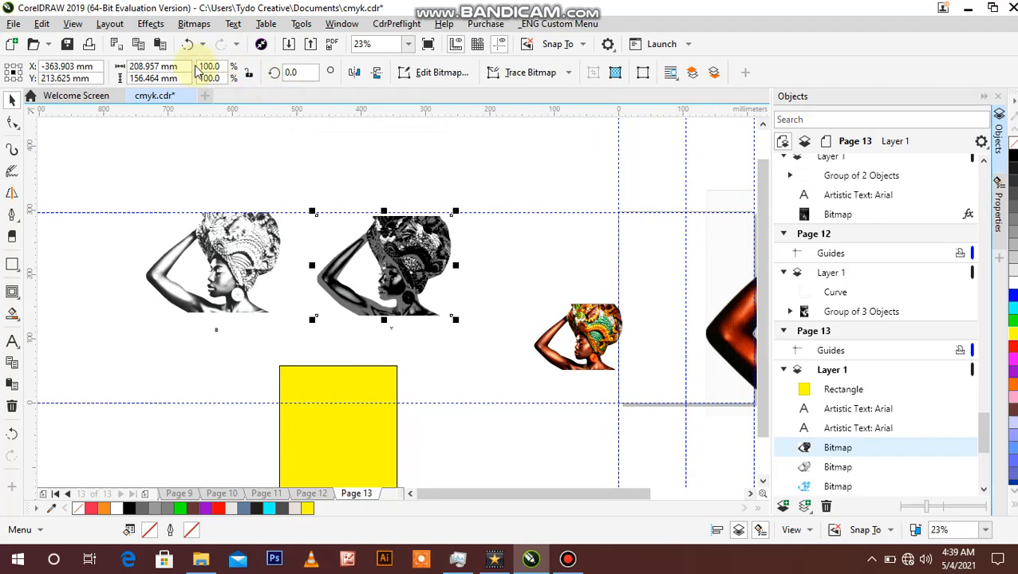
left_click(249, 72)
left_click(189, 70)
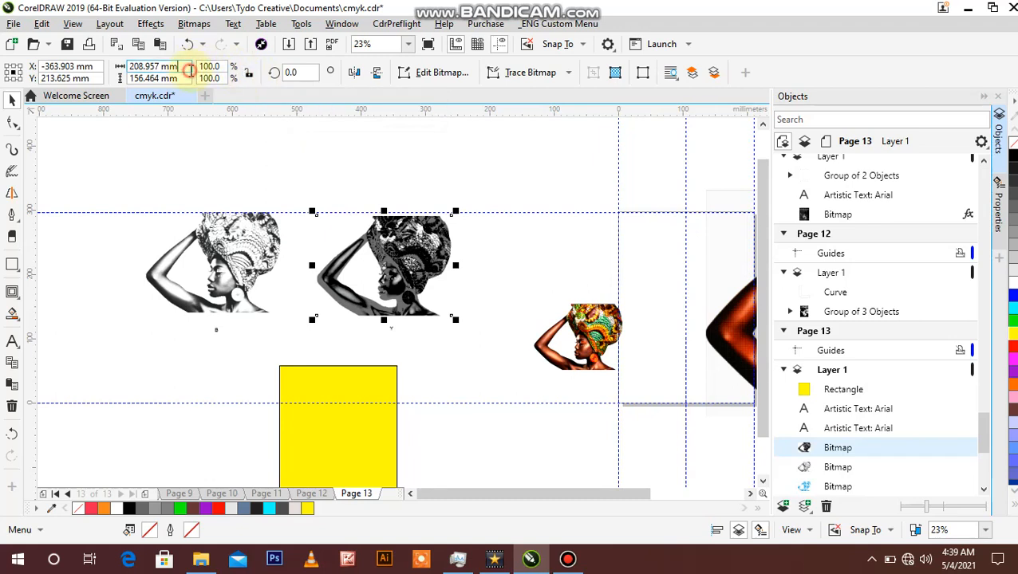
left_click_drag(189, 71, 49, 64)
key("ctrl+c")
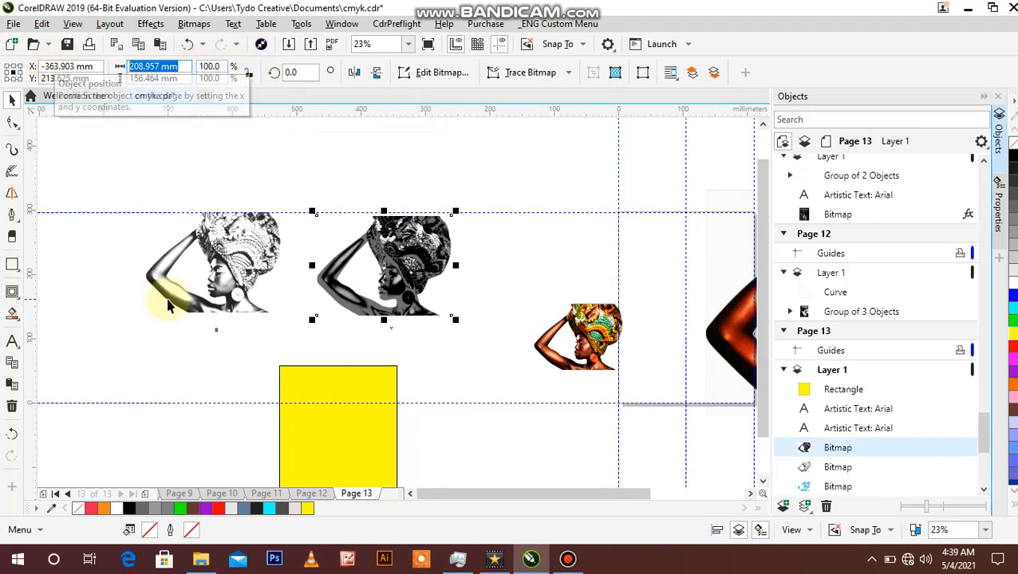
left_click(338, 445)
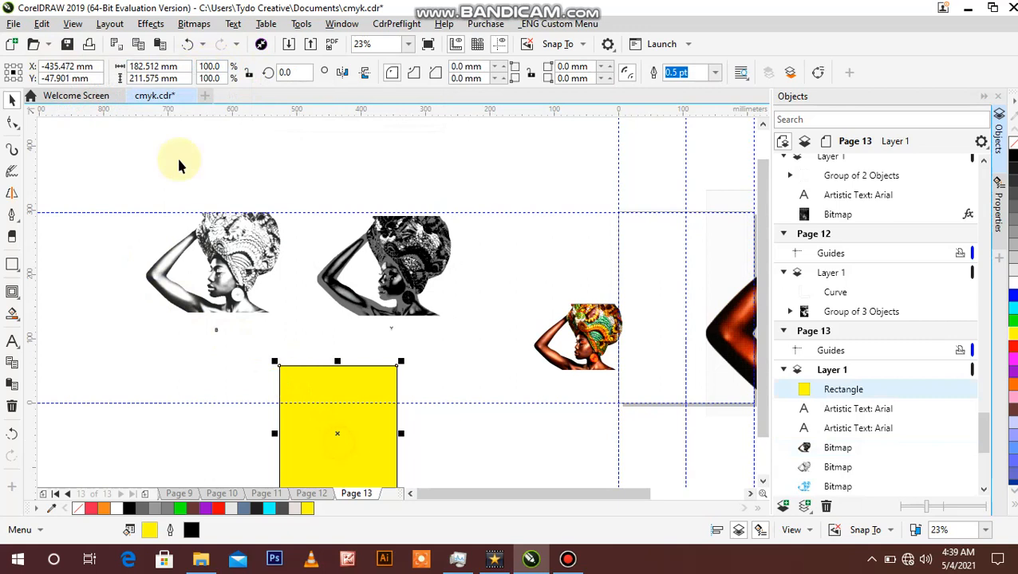
left_click(185, 67)
key("ctrl+v")
key("Return")
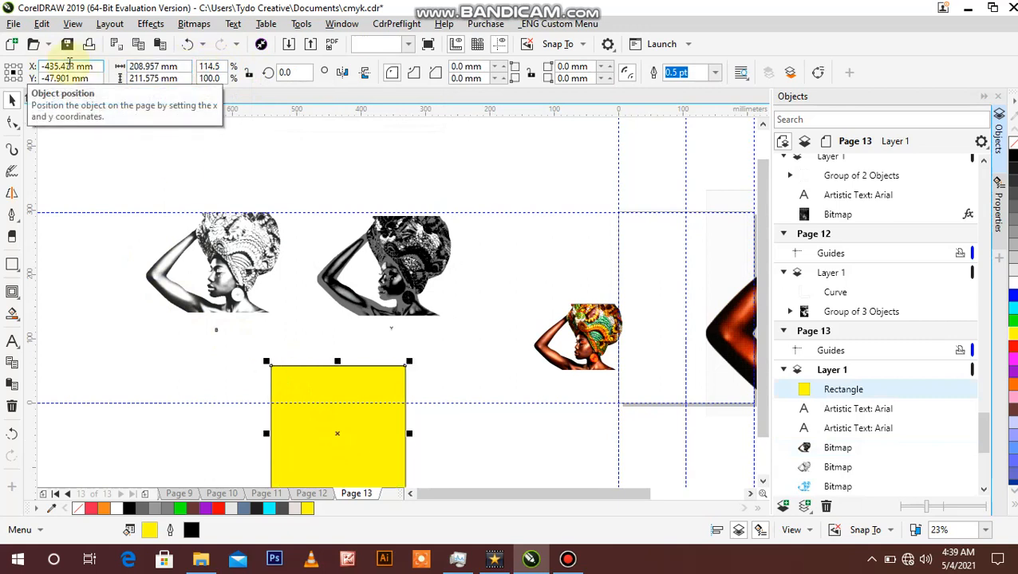
Step: Set the yellow rectangle's height to 156.464 mm by copying the height of the Y channel bitmap
left_click(351, 240)
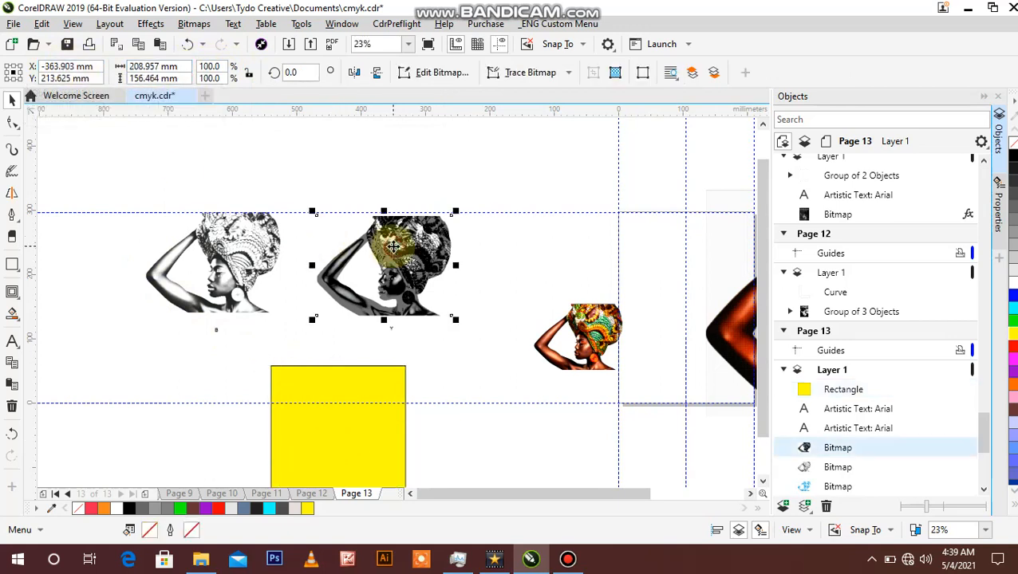
left_click(183, 77)
key("ctrl+c")
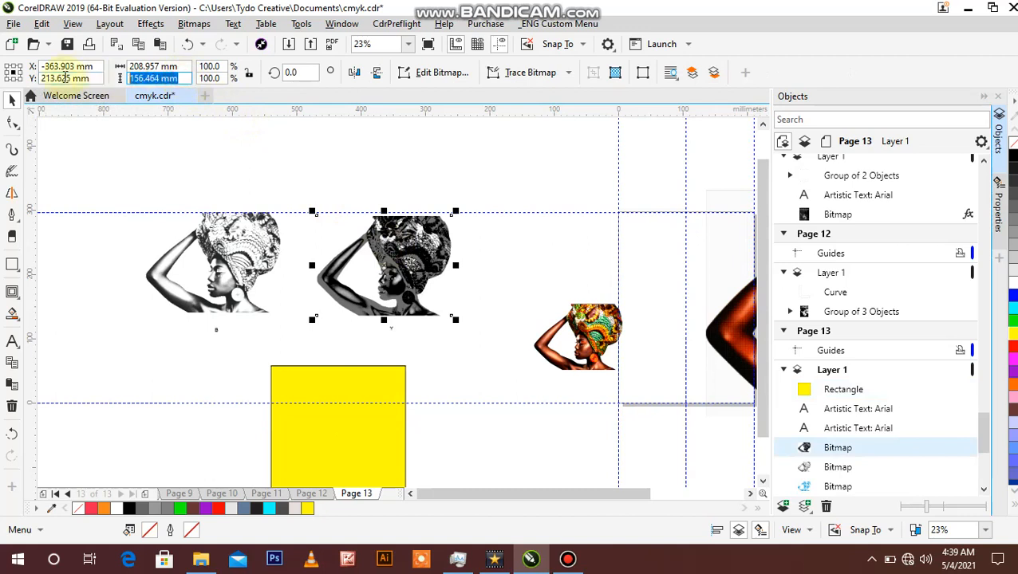
left_click(358, 436)
left_click(154, 78)
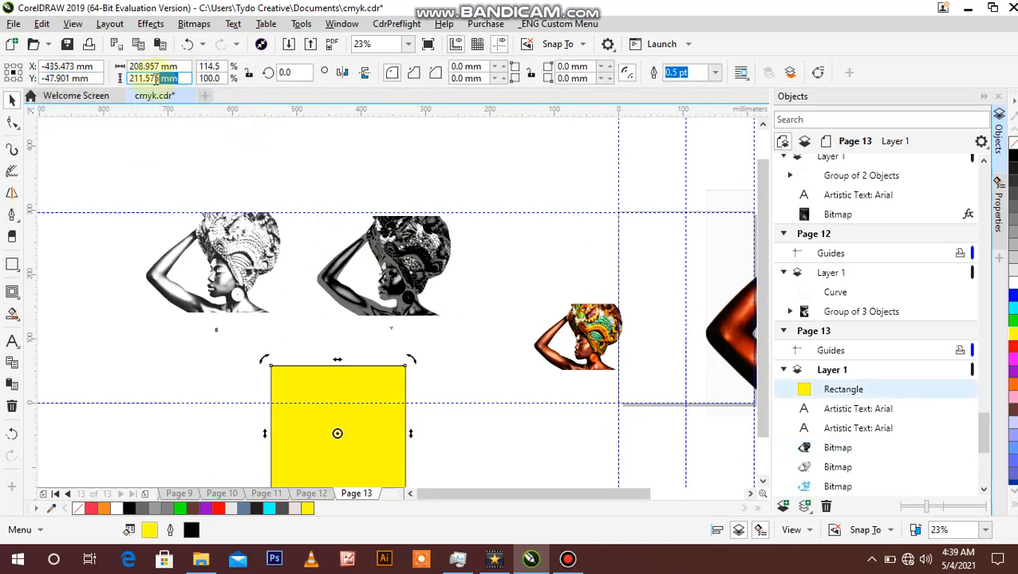
left_click_drag(180, 78, 48, 67)
key("ctrl+v")
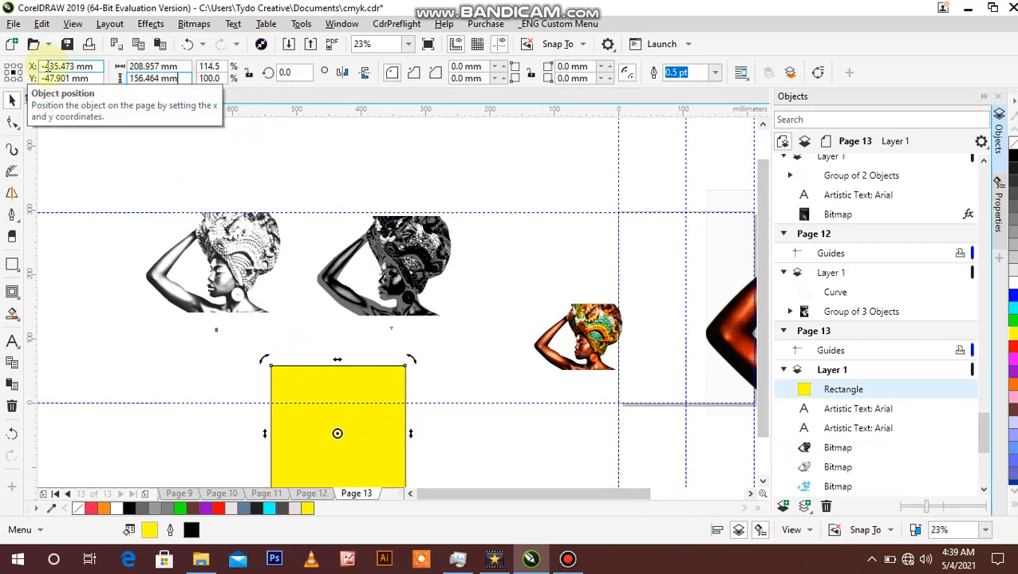
key("Return")
left_click(110, 269)
Step: Align the yellow rectangle with the Y channel bitmap, centring it horizontally and vertically on the bitmap
left_click(326, 434)
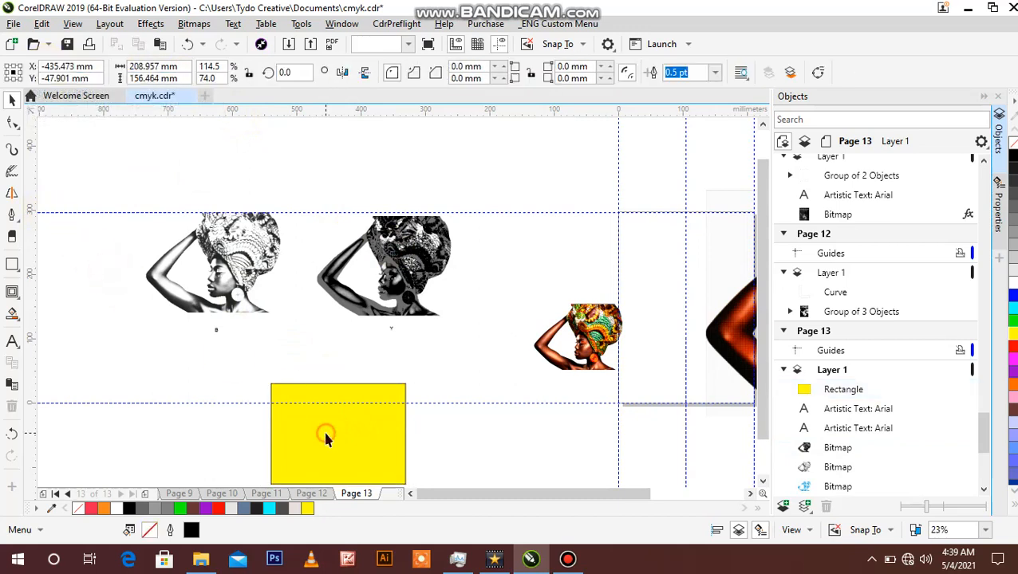
left_click(400, 266, "shift")
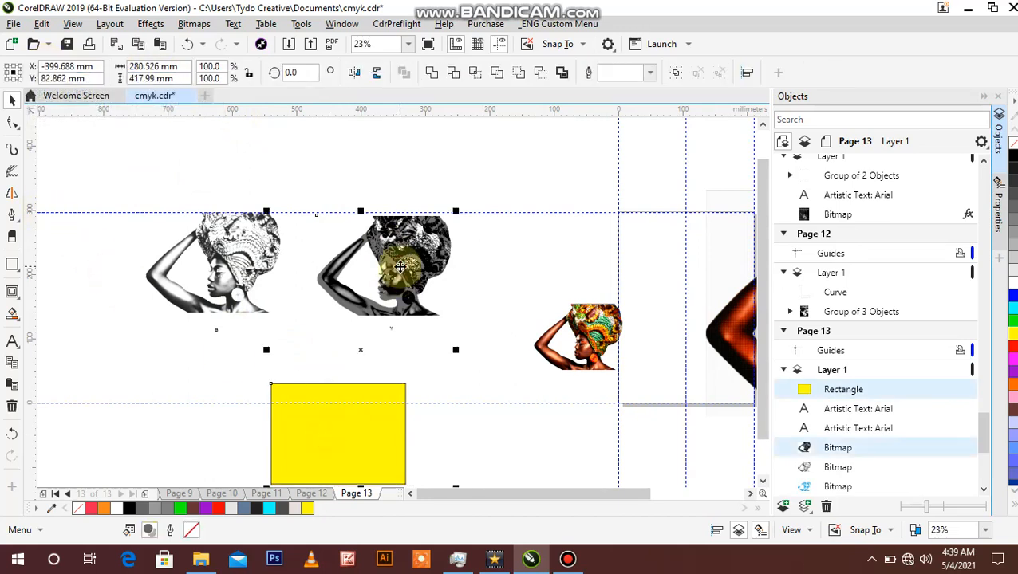
key("e")
key("c")
left_click(354, 170)
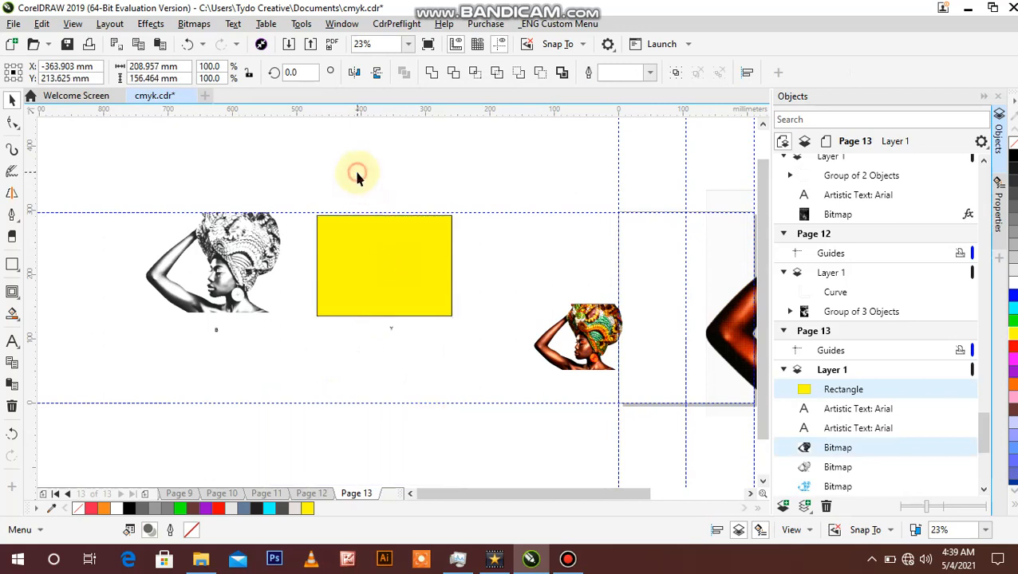
Step: Send the yellow rectangle to the back behind the Y channel bitmap and give it a yellow hairline-free look by removing its outline
left_click(380, 267)
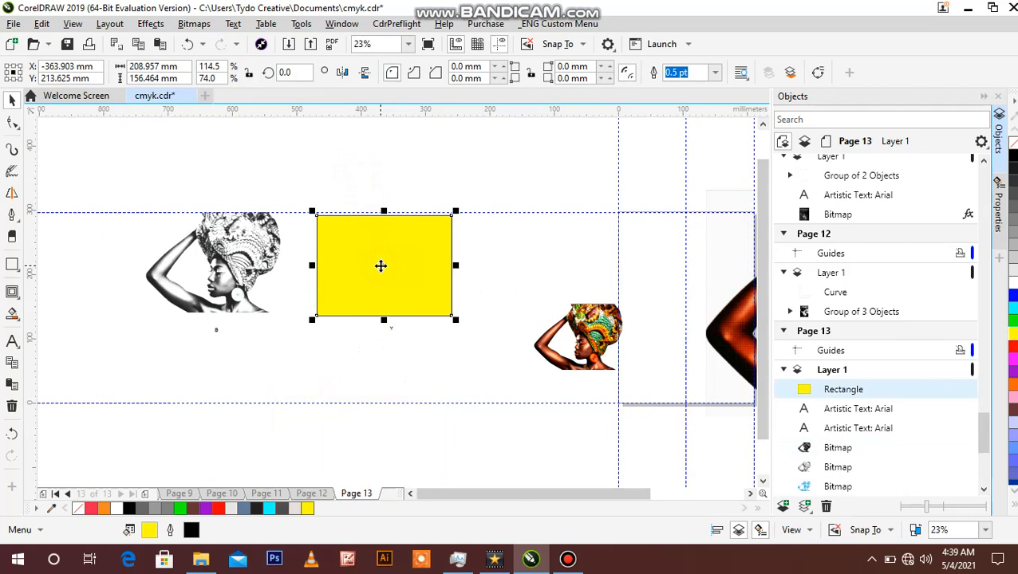
key("shift+Page_Down")
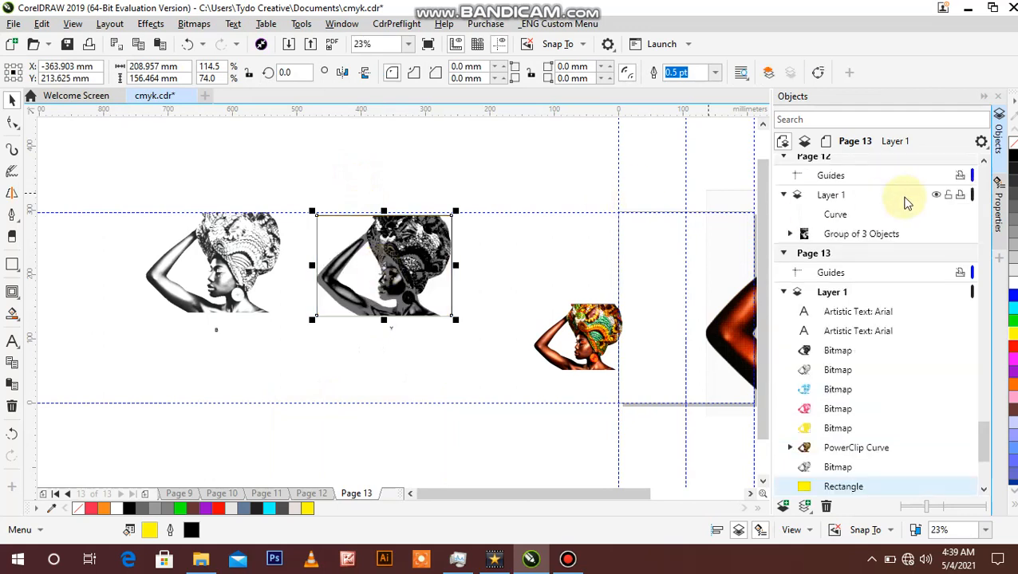
right_click(1013, 145)
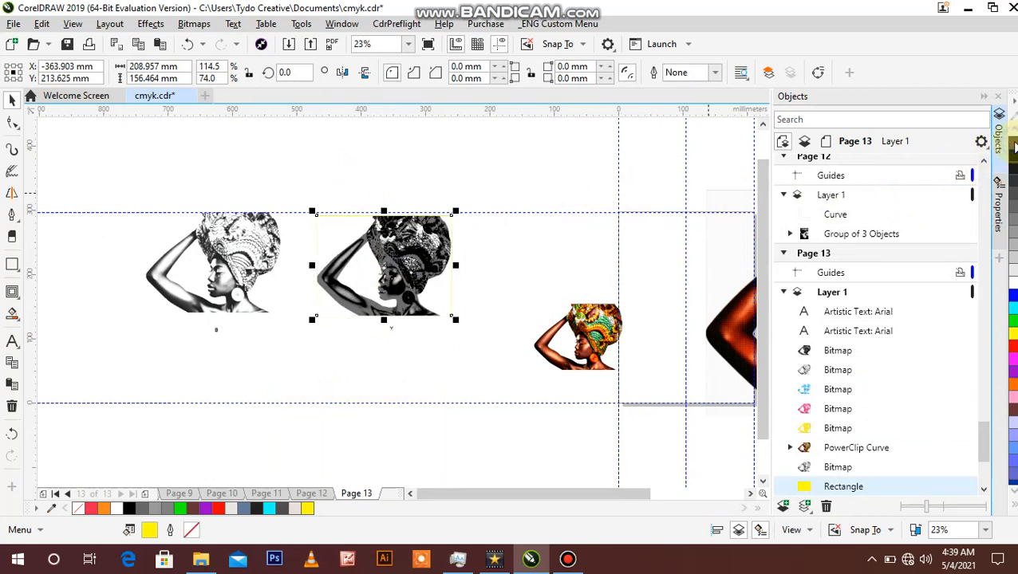
Step: Examine the Y channel bitmap up close and check how the yellow rectangle fits behind its edges
key("z")
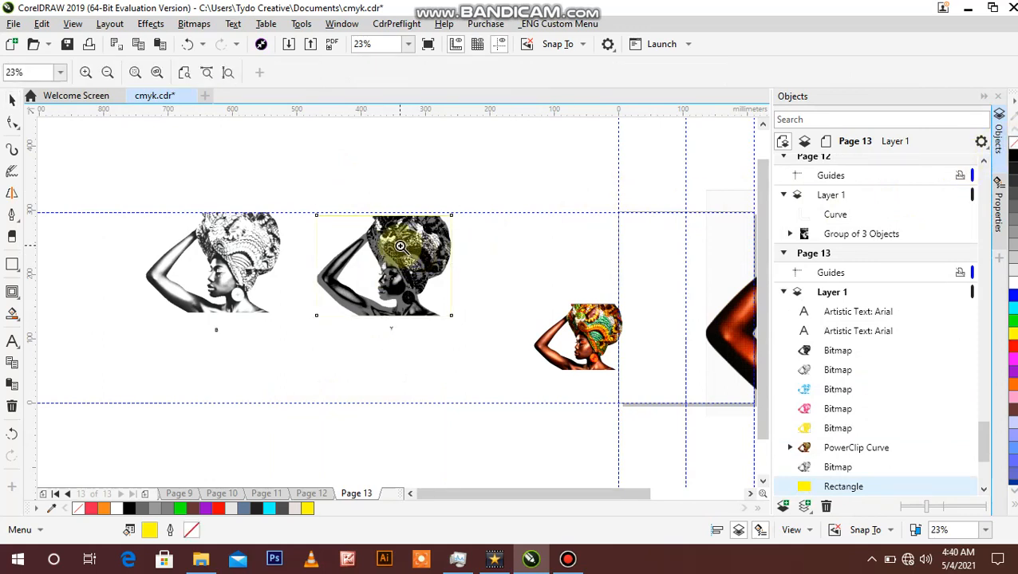
left_click(401, 248)
left_click(397, 264)
left_click(393, 278)
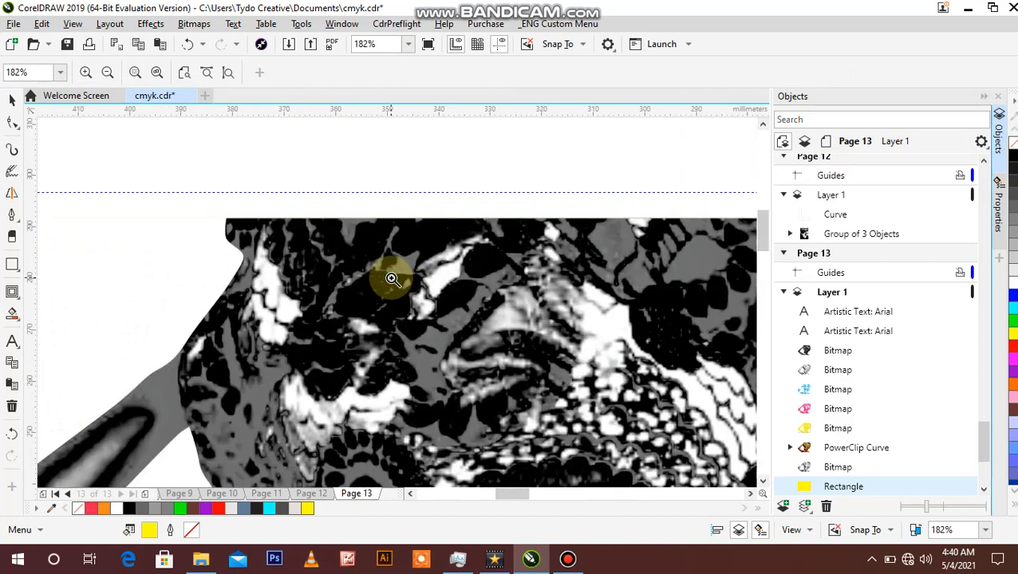
left_click(392, 279, "shift")
left_click(392, 278, "shift")
left_click(393, 278, "shift")
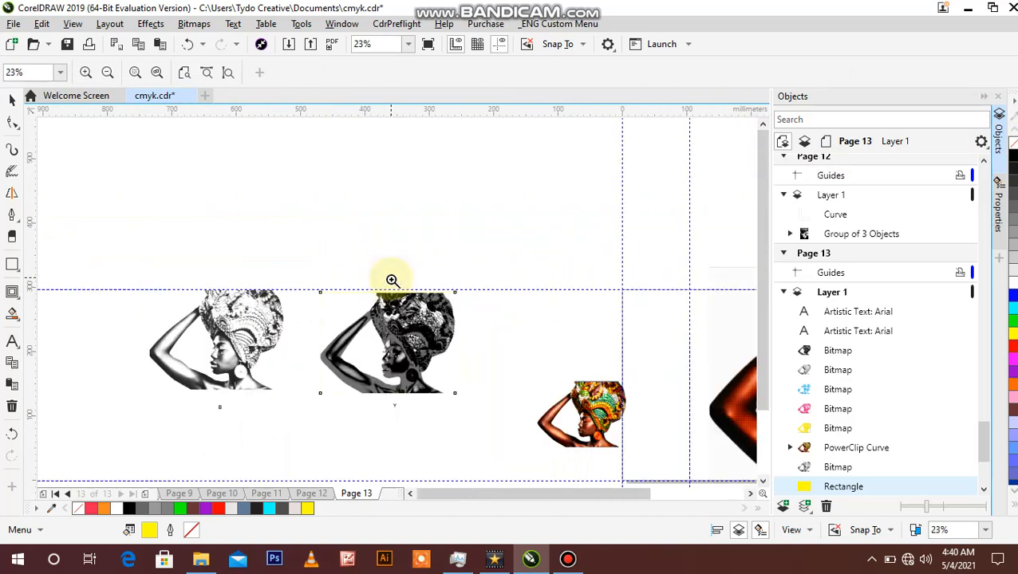
left_click(406, 327)
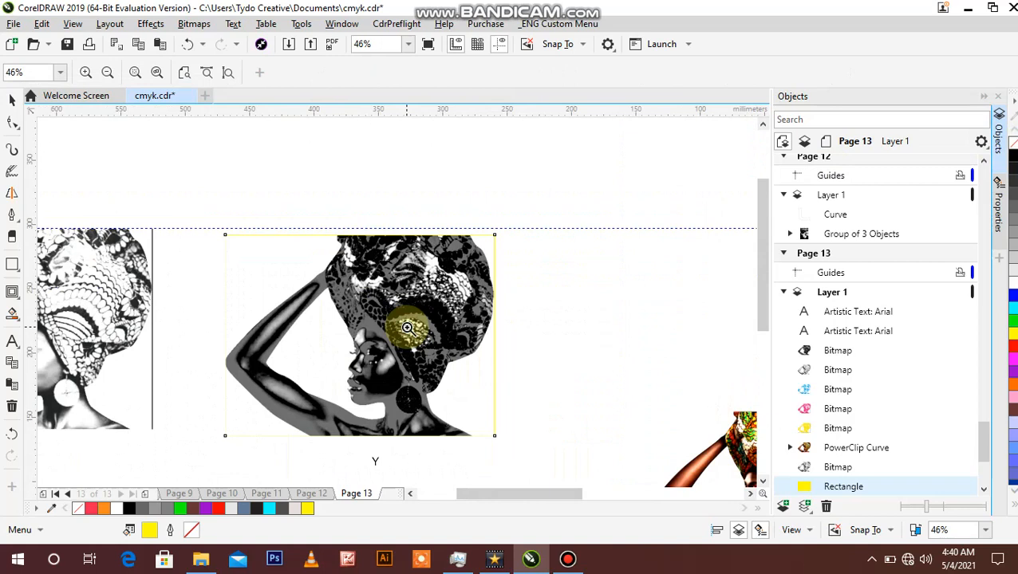
Step: Examine the smooth grey shading on the arm of the Y channel bitmap up close
left_click(352, 322)
left_click(279, 303)
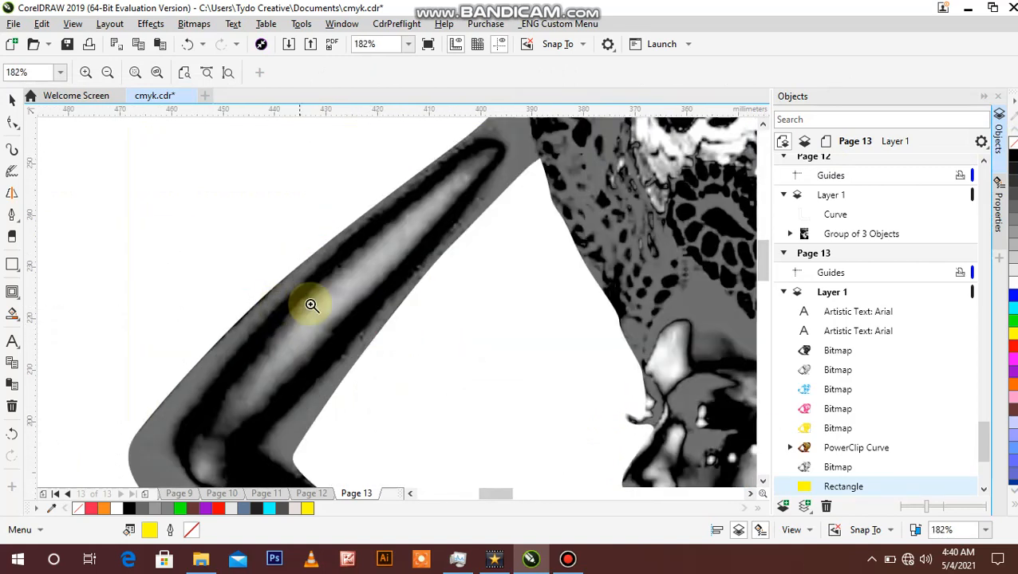
left_click(311, 305, "shift")
left_click(311, 303, "shift")
left_click(311, 303, "shift")
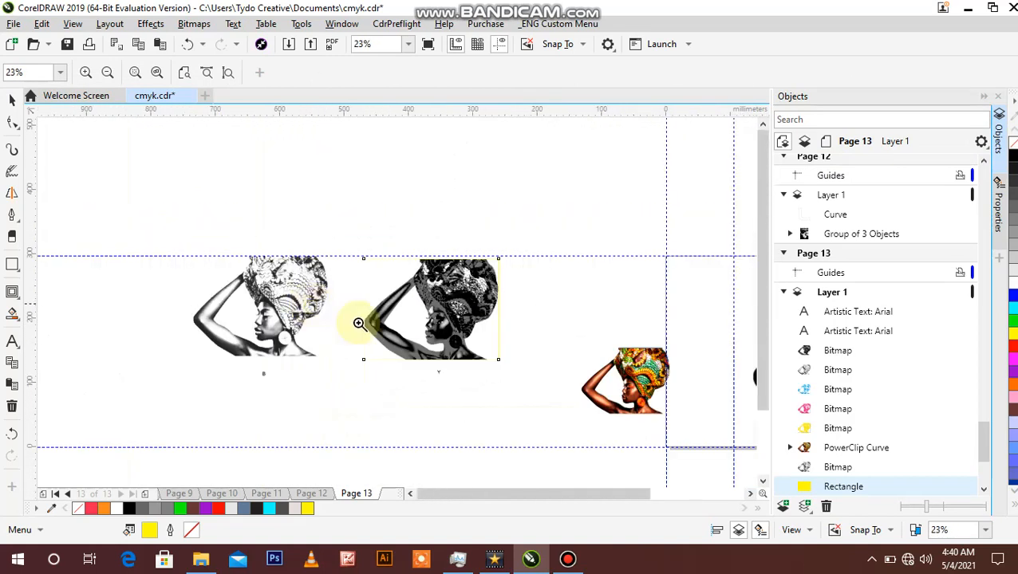
left_click(454, 310)
Step: Apply a Halftone colour transform to the Y channel bitmap with a black angle of 0° and a max dot radius of 4
left_click(12, 99)
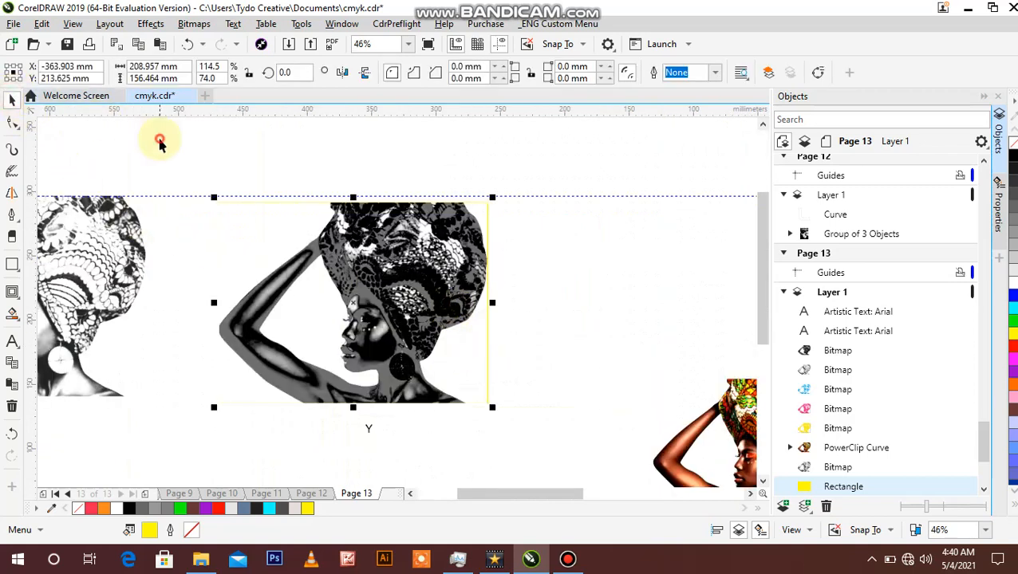
left_click(356, 245)
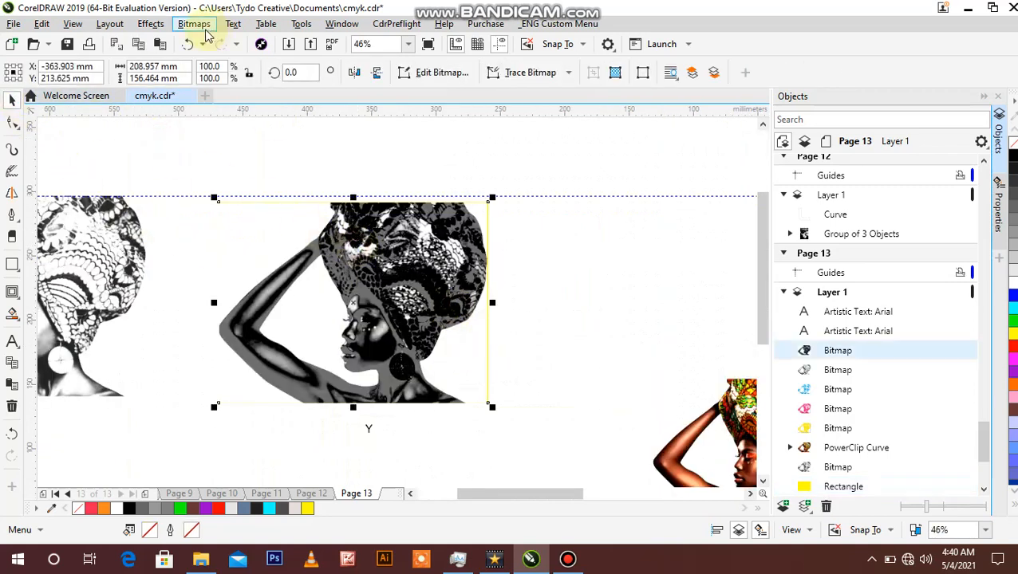
left_click(156, 24)
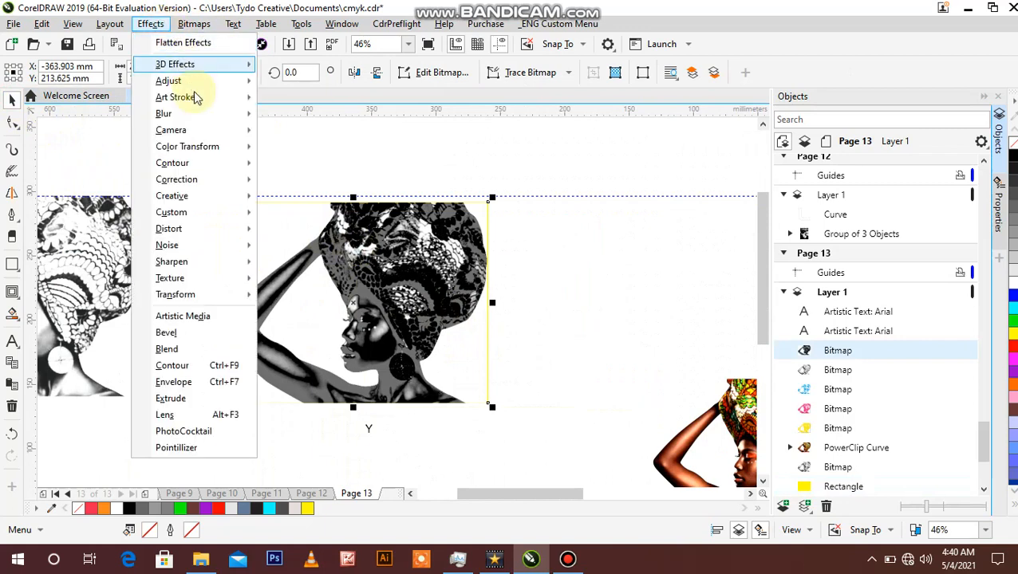
mouse_move(204, 145)
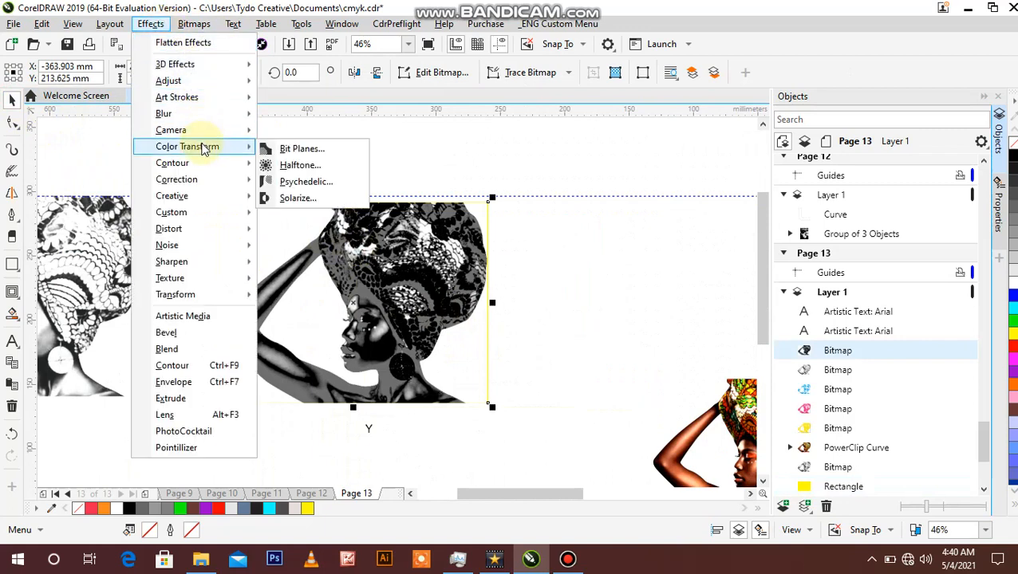
left_click(285, 168)
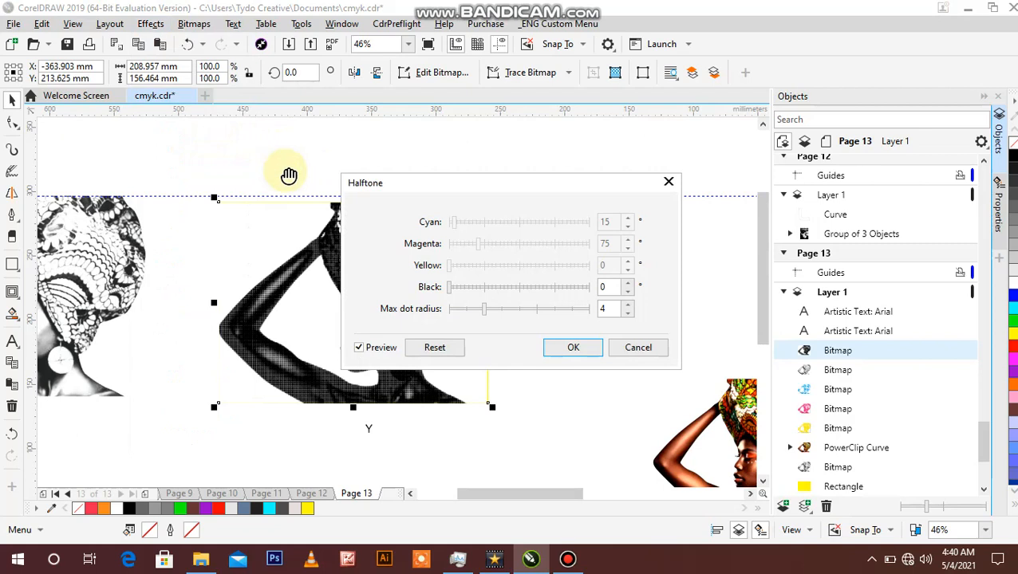
left_click(572, 349)
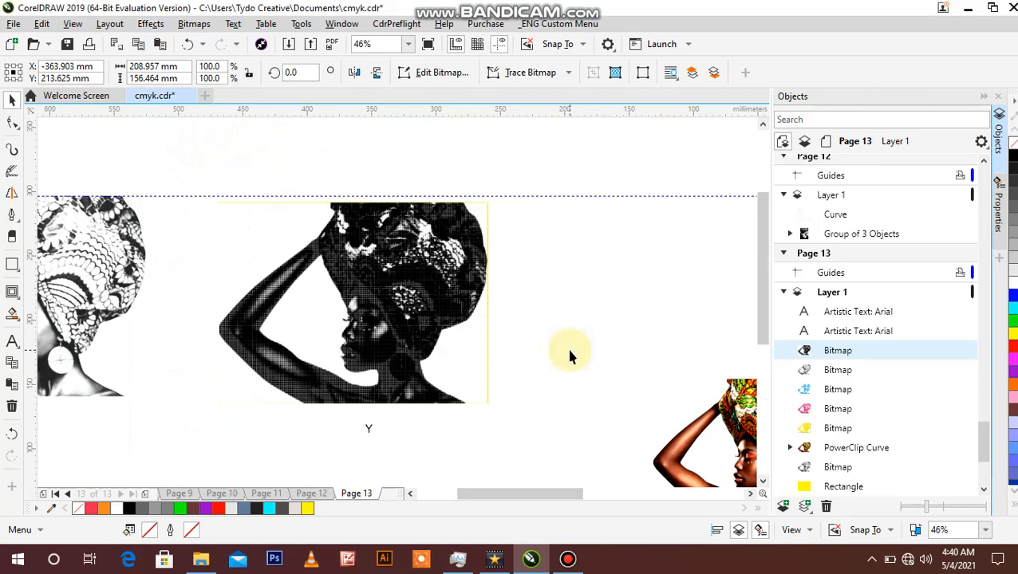
Step: Inspect the halftone dot pattern along the arm and shoulder of the Y channel bitmap, then deselect the bitmap
key("z")
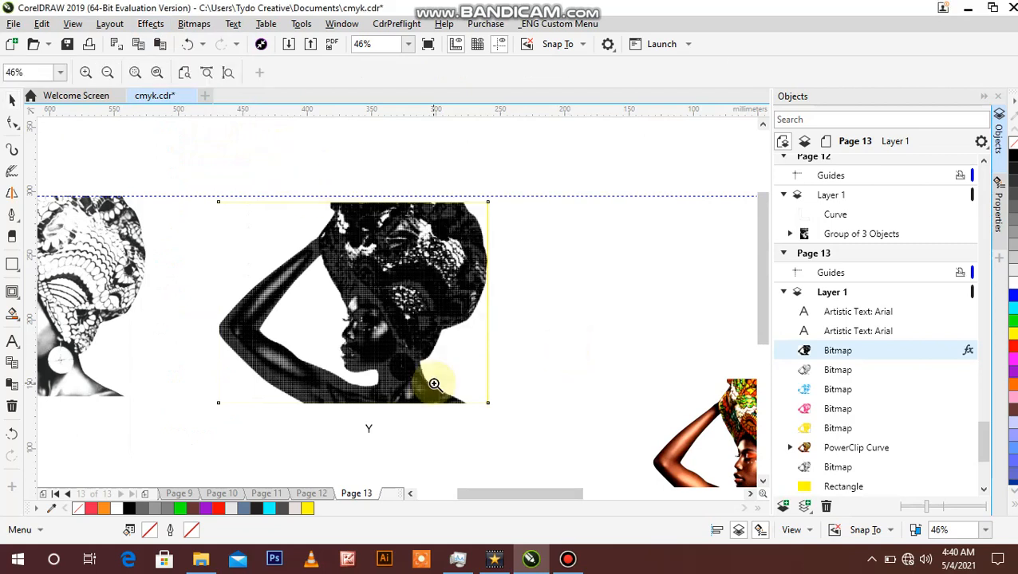
left_click(362, 355)
left_click(362, 356)
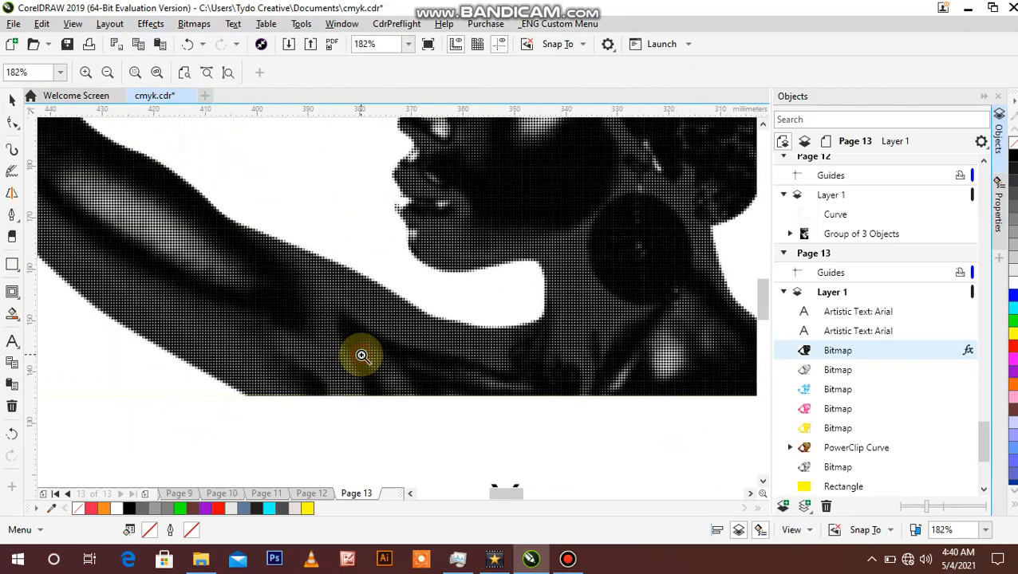
left_click(359, 310)
left_click(360, 310)
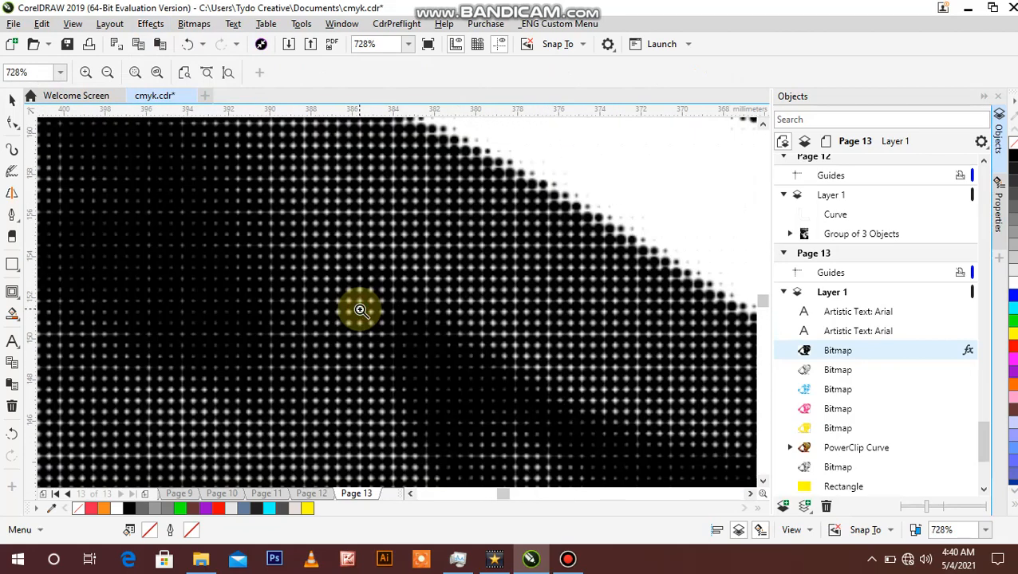
right_click(360, 310)
right_click(359, 310)
right_click(360, 311)
right_click(359, 310)
right_click(360, 310)
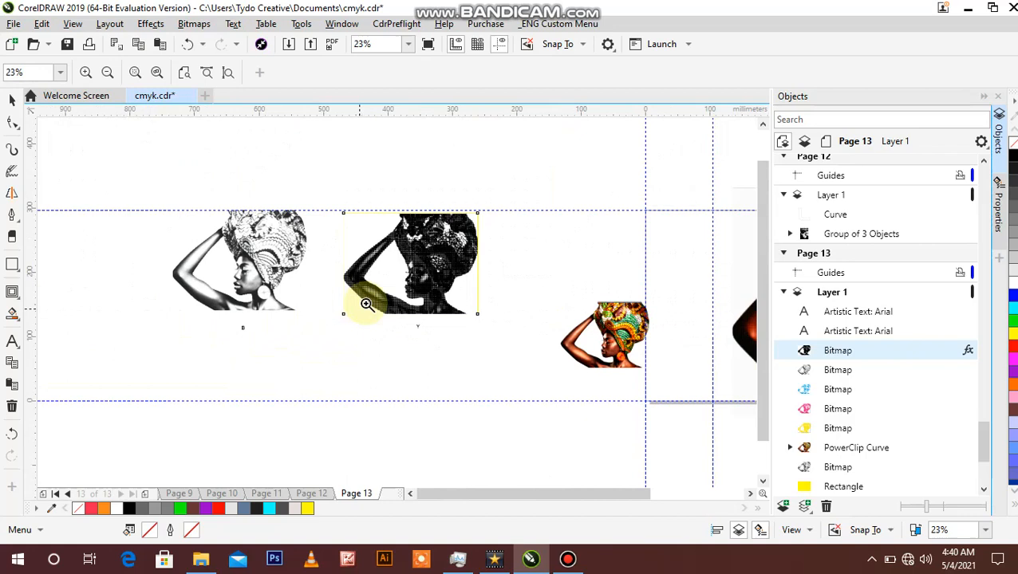
left_click(405, 279)
left_click(11, 98)
left_click(111, 128)
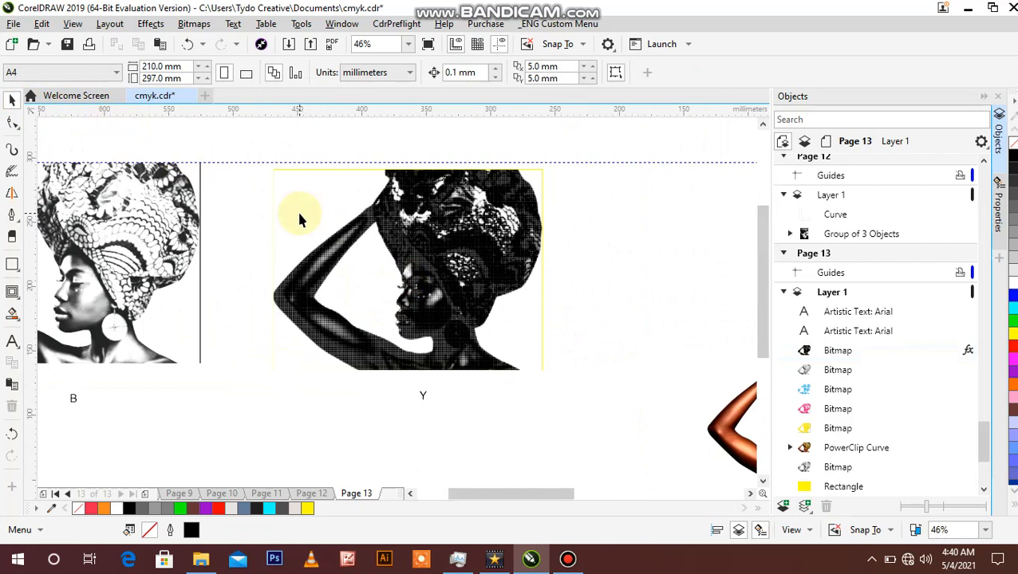
left_click(336, 230)
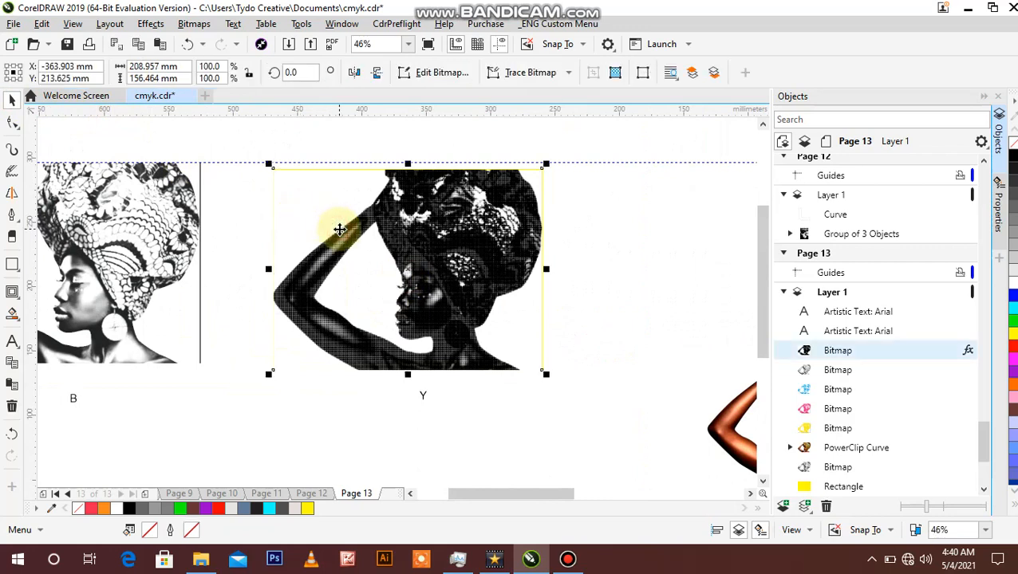
left_click(471, 234)
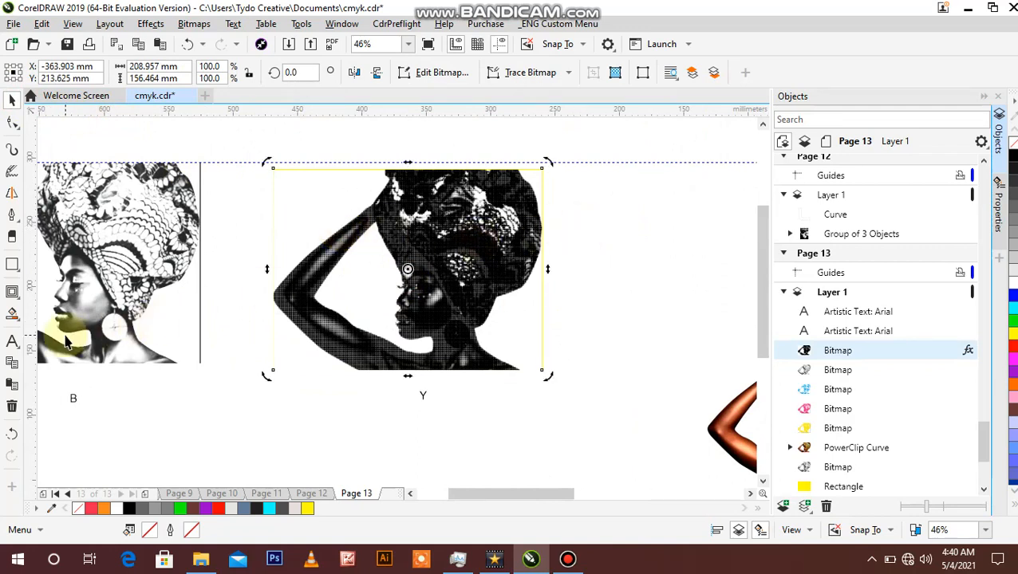
left_click(19, 303)
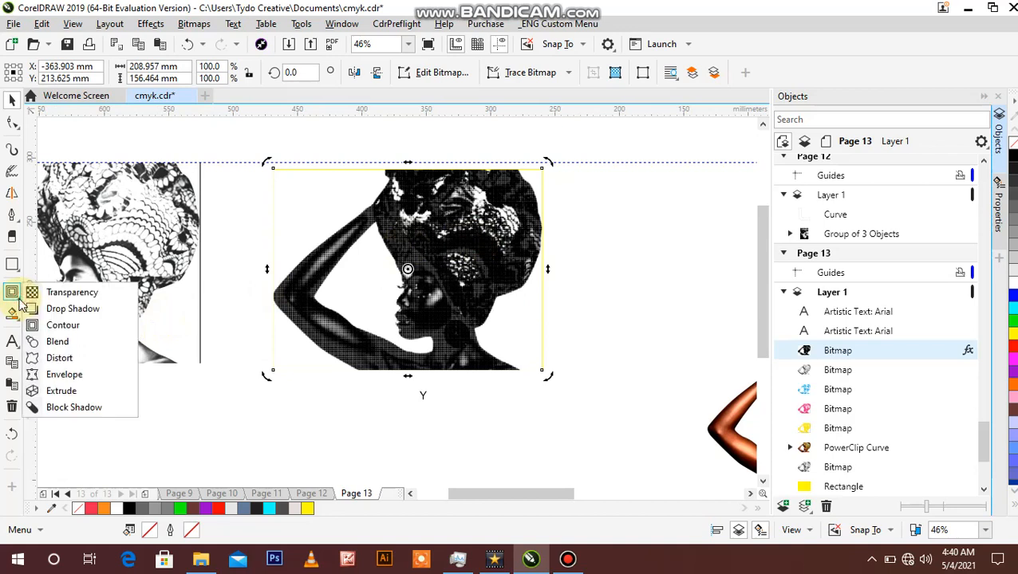
left_click(40, 293)
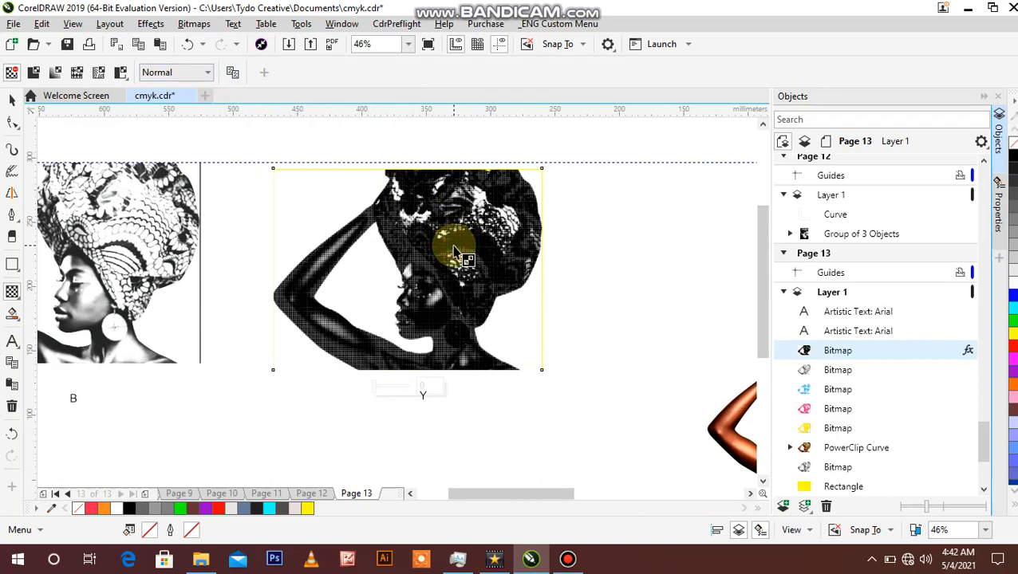
left_click(209, 72)
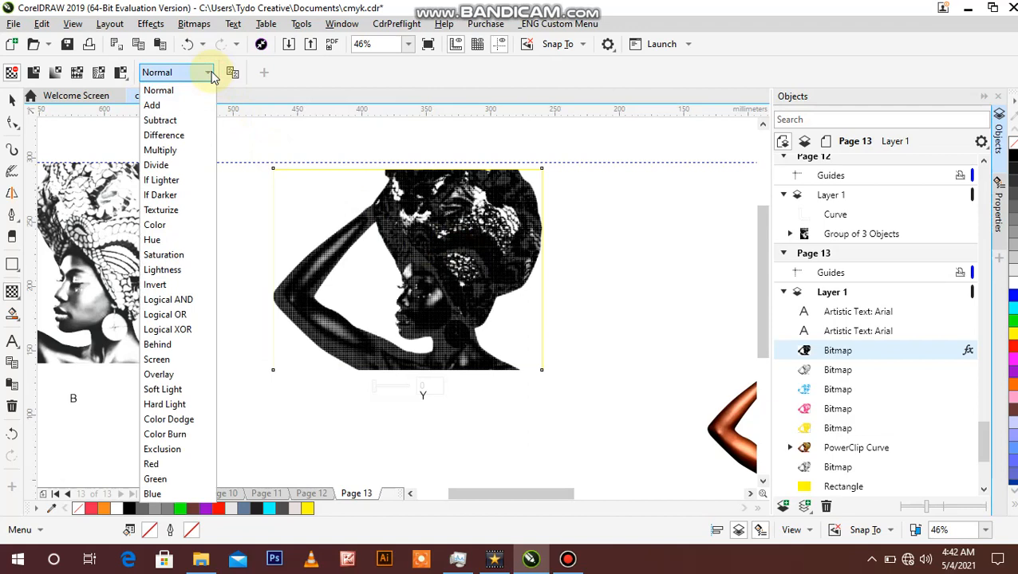
left_click(289, 253)
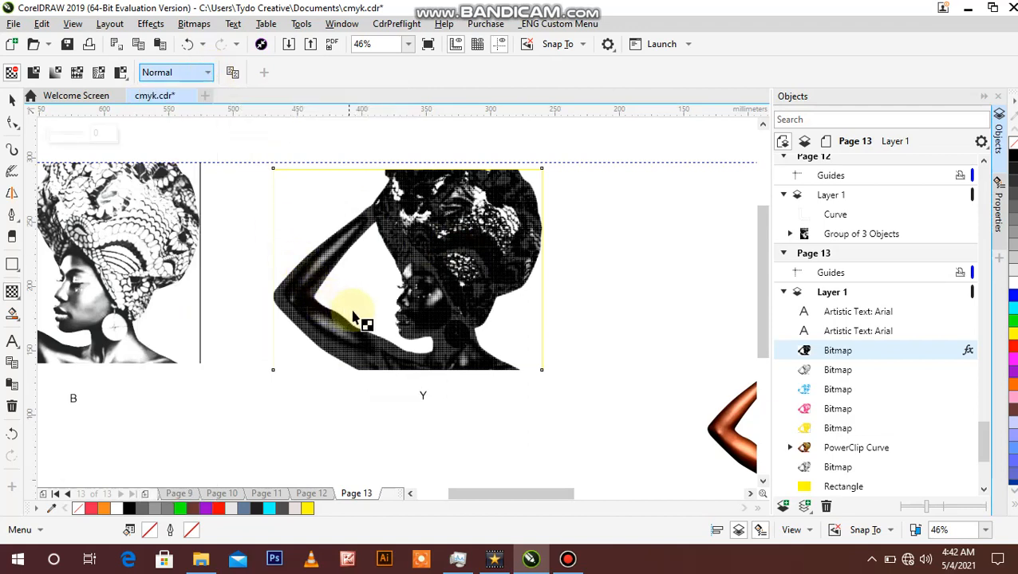
left_click(11, 100)
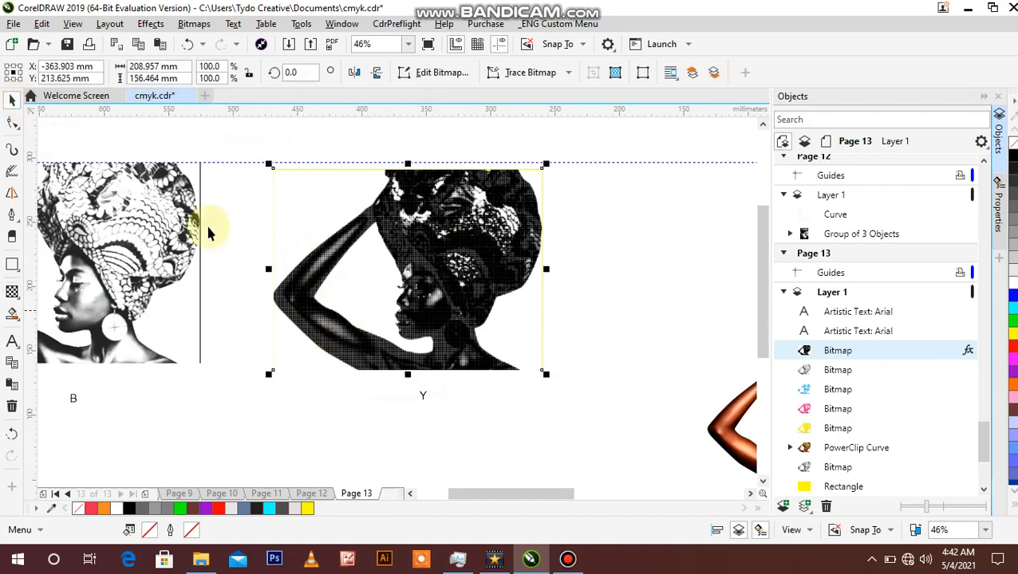
Step: Examine the black halftone dots and the white gaps between them around the face, earring and neck of the Y channel bitmap
key("z")
left_click(372, 318)
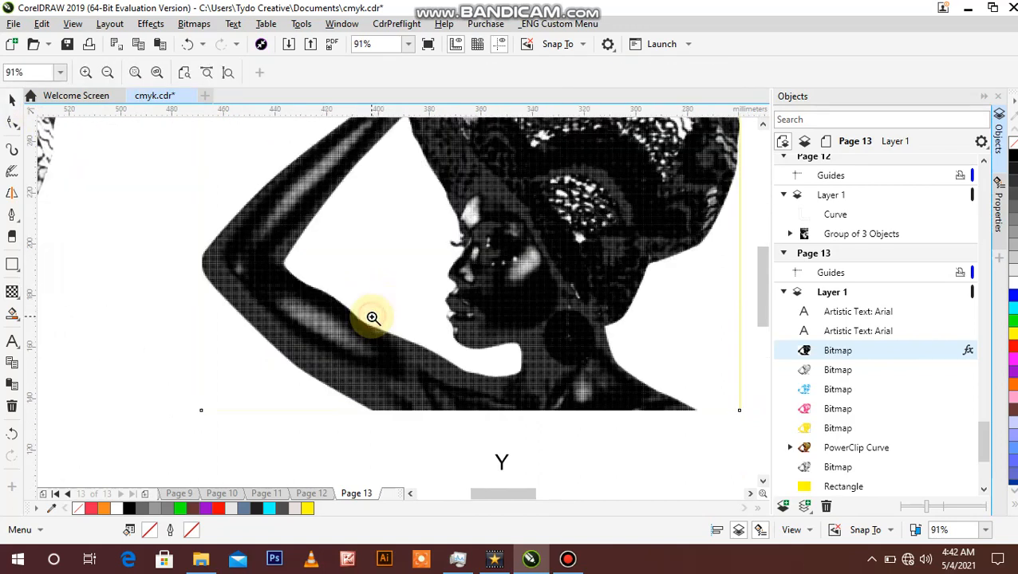
left_click(559, 340)
left_click(425, 331)
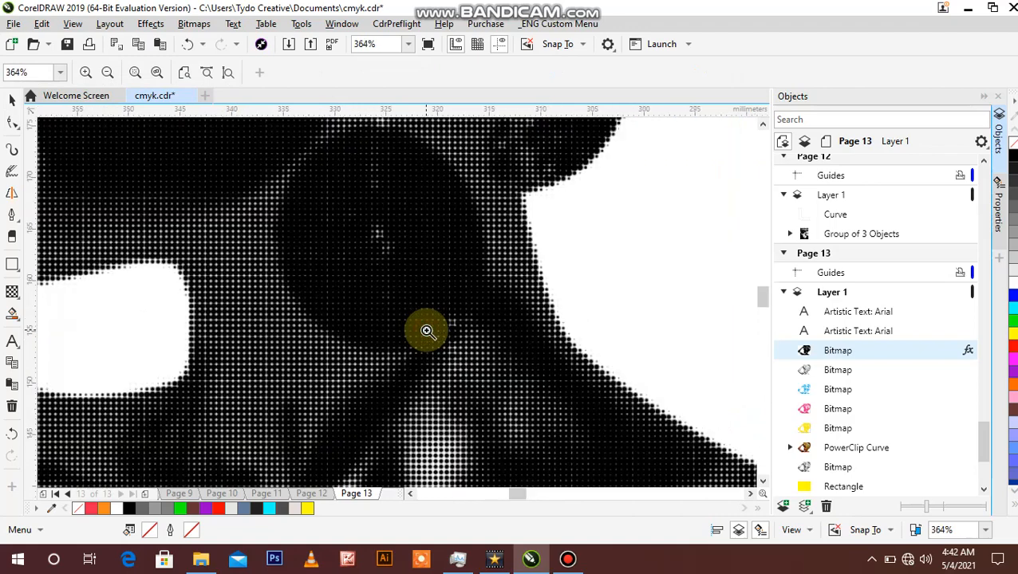
left_click(381, 290)
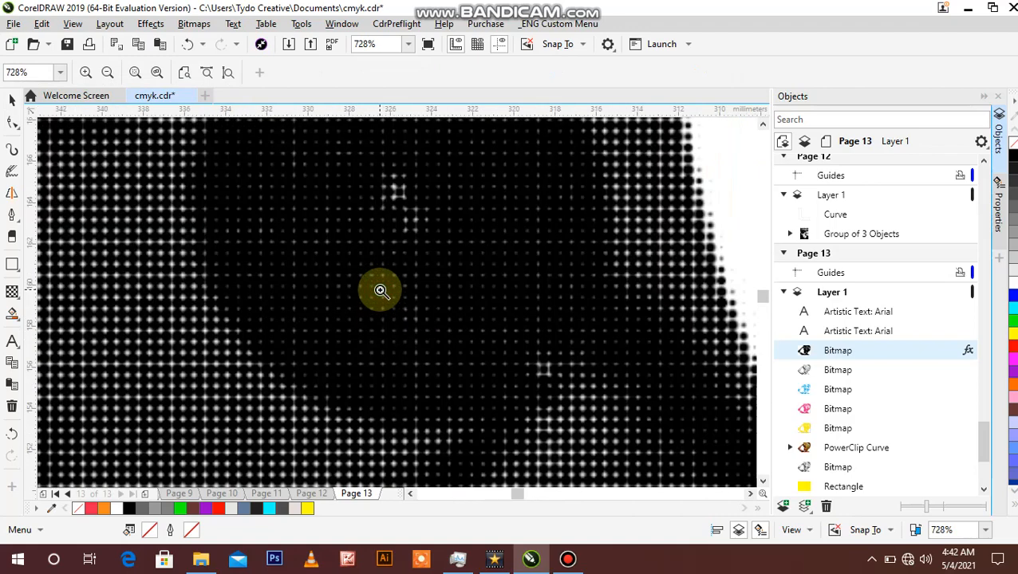
right_click(332, 344)
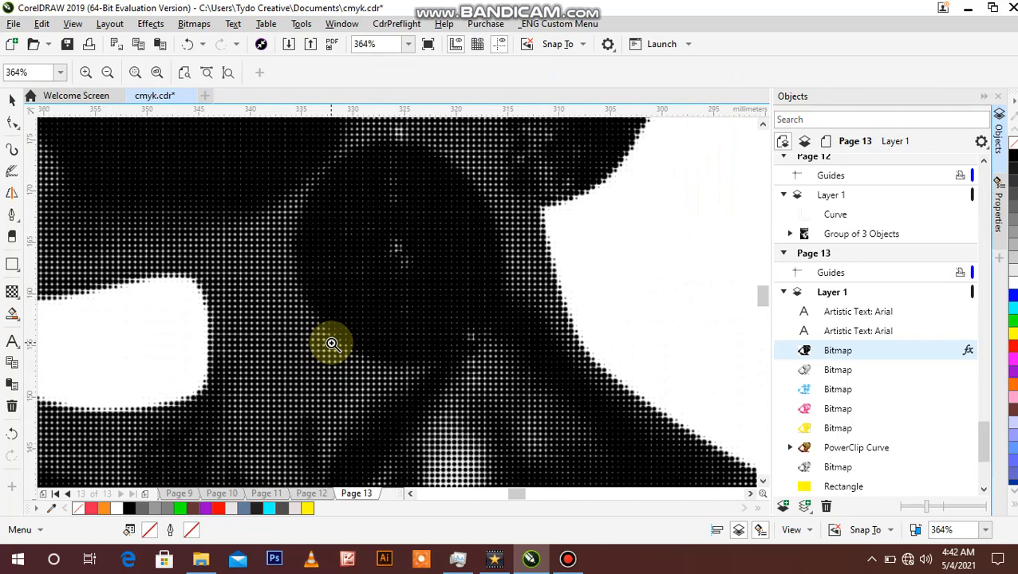
right_click(367, 320)
right_click(368, 319)
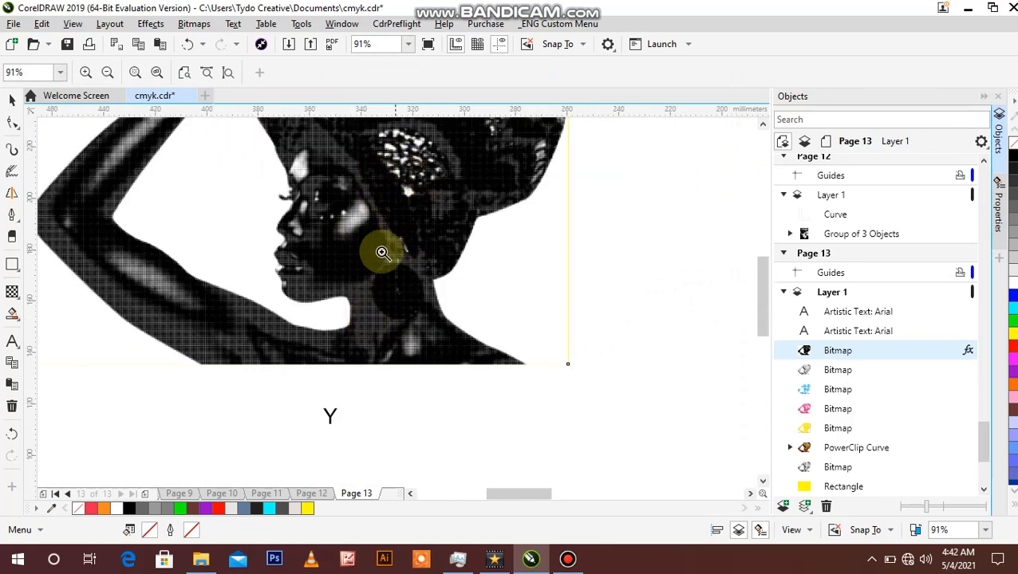
left_click(378, 255)
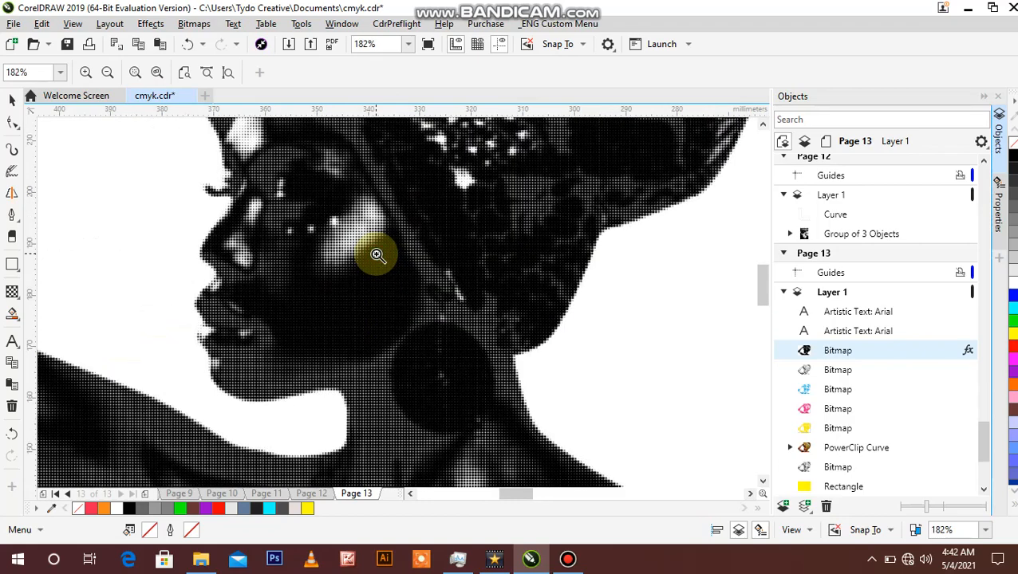
left_click(381, 303)
left_click(381, 303)
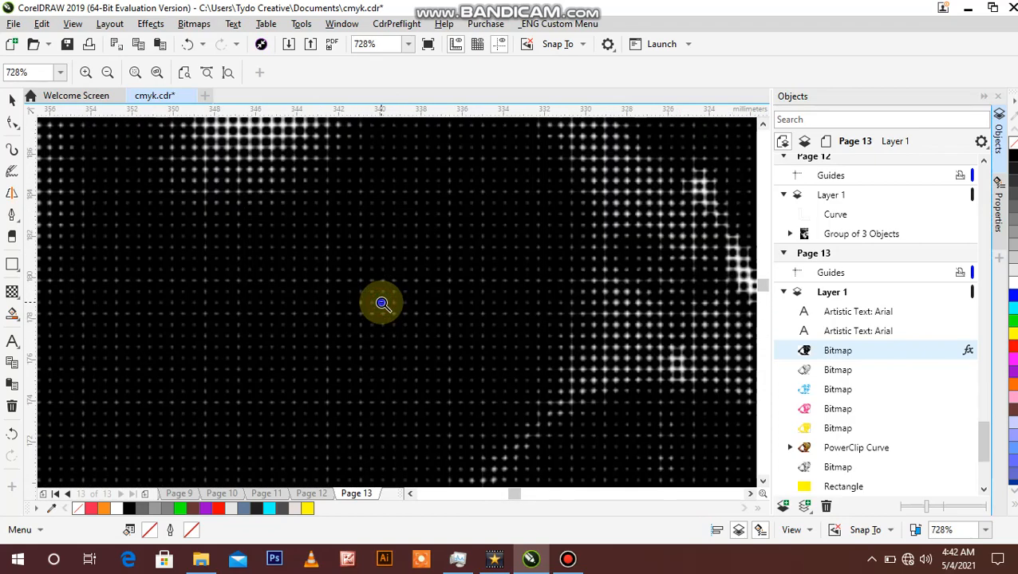
right_click(383, 303)
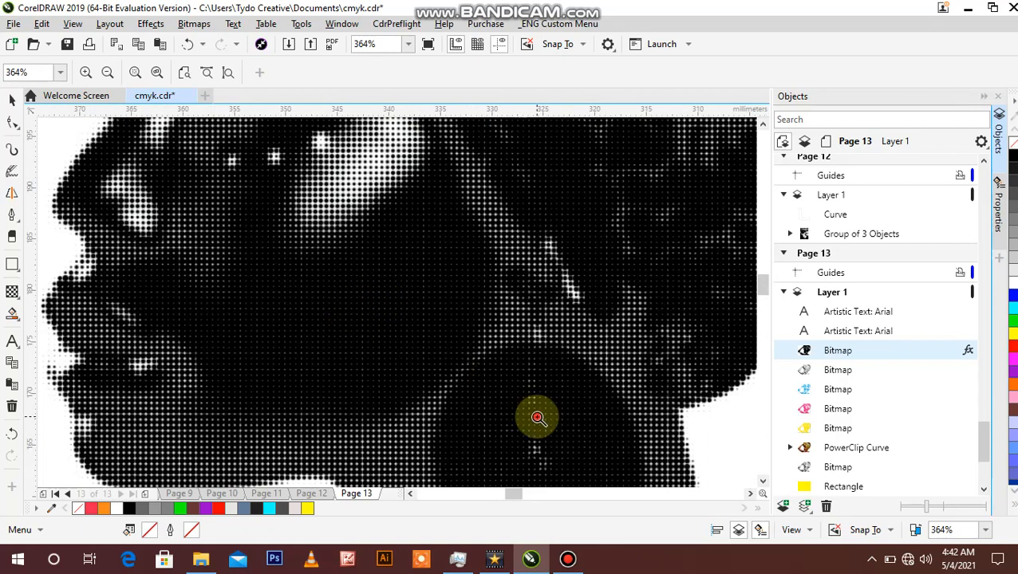
left_click(534, 415)
right_click(363, 318)
right_click(363, 317)
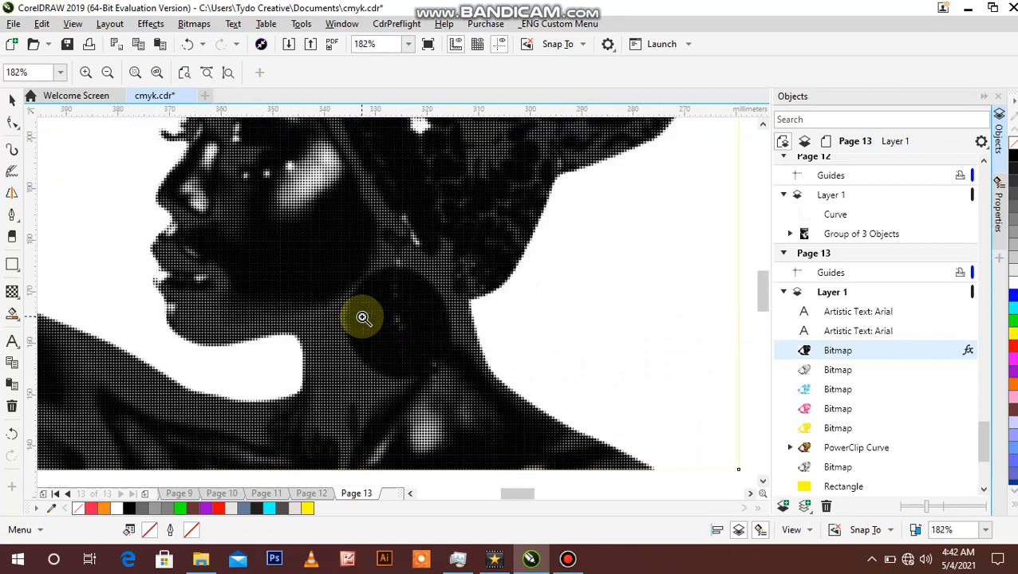
left_click(374, 317)
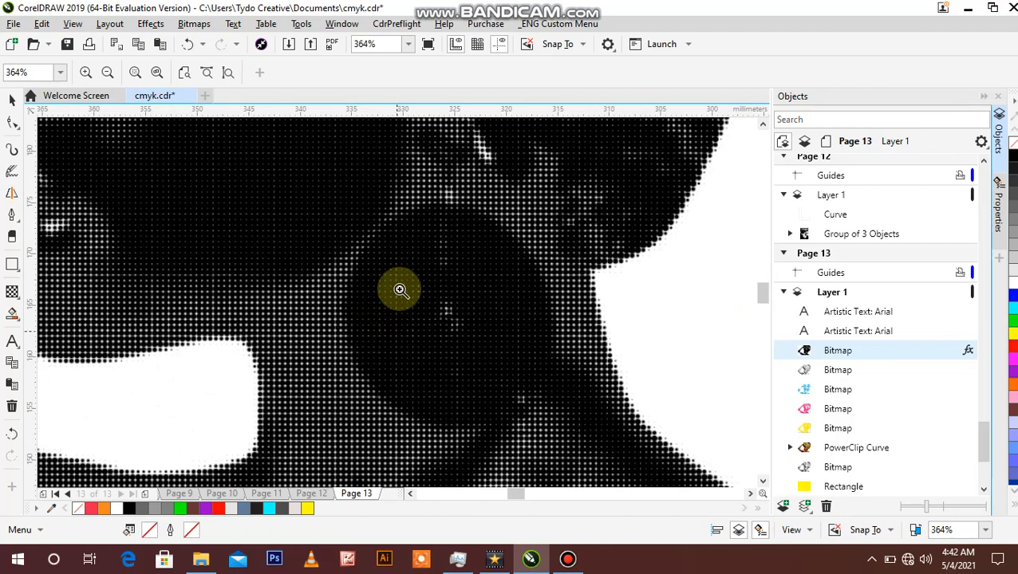
right_click(403, 303)
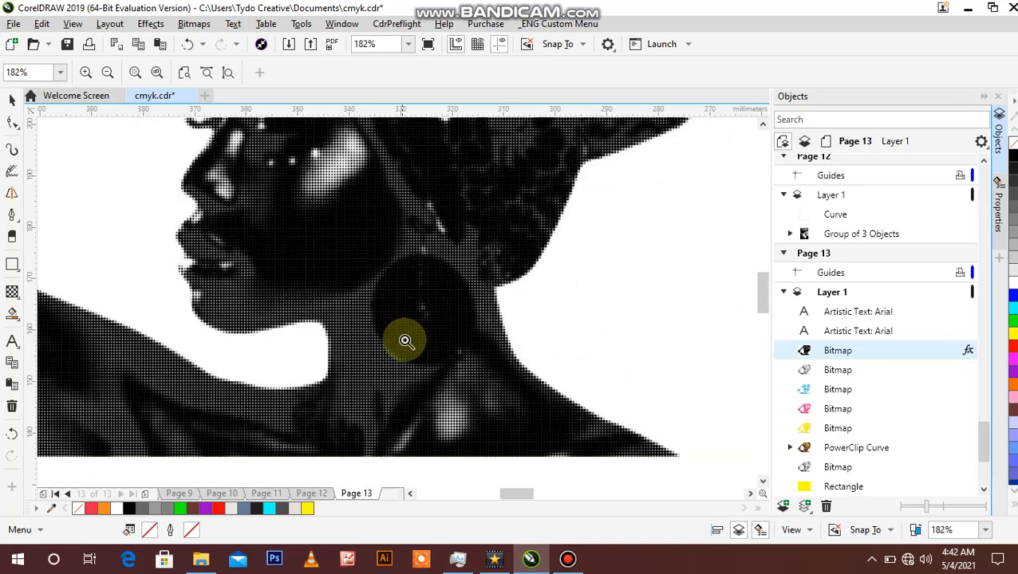
right_click(415, 314)
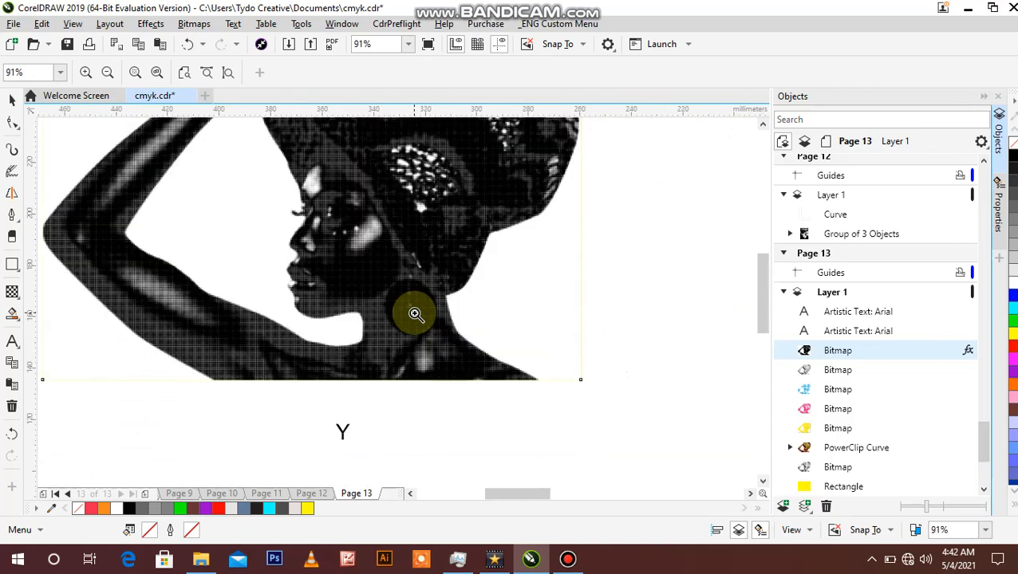
left_click(415, 313)
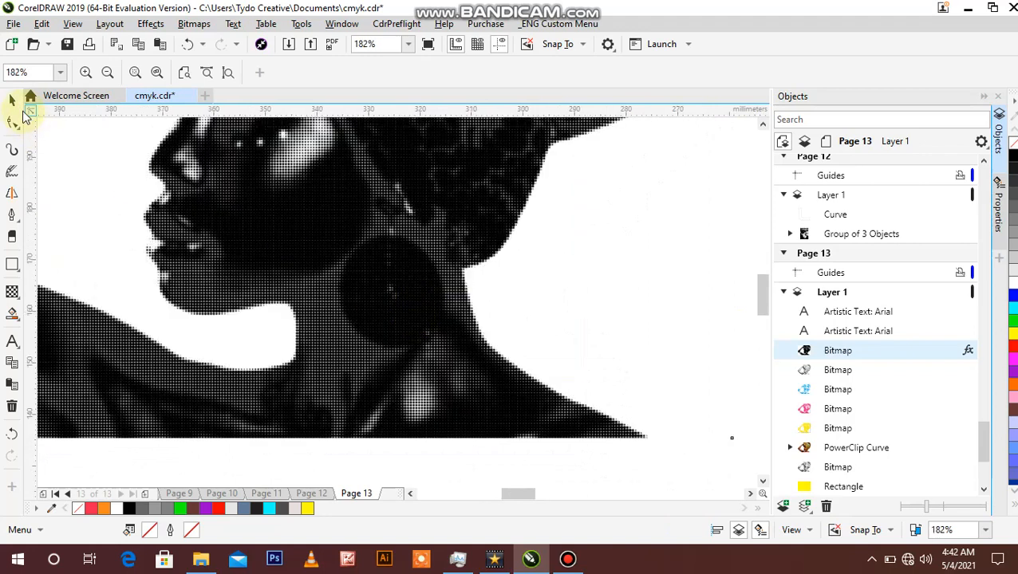
Step: Try the Multiply merge mode on the halftoned Y channel bitmap over the yellow rectangle, and deselect the bitmap
left_click(14, 102)
left_click(333, 257)
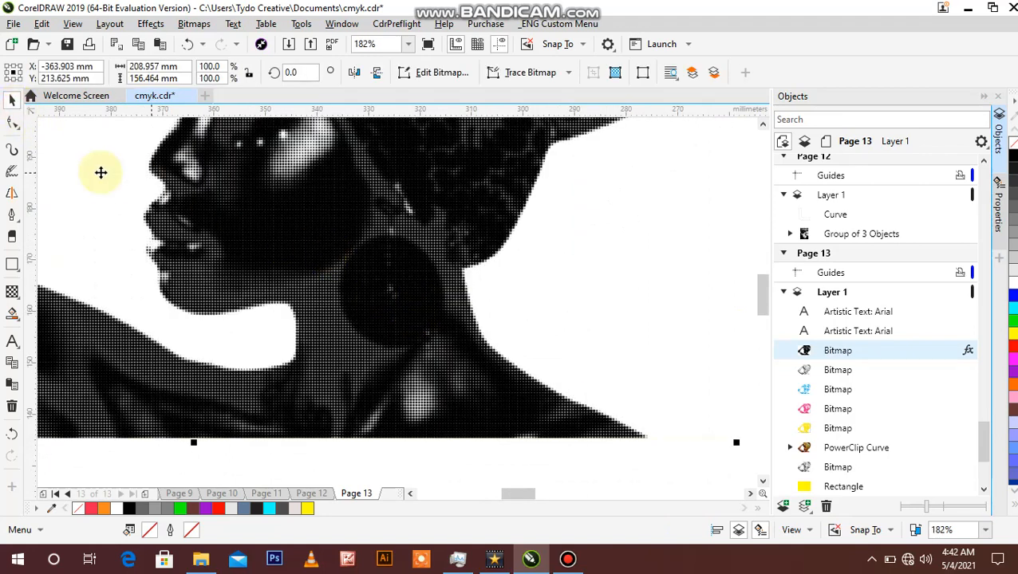
left_click(12, 291)
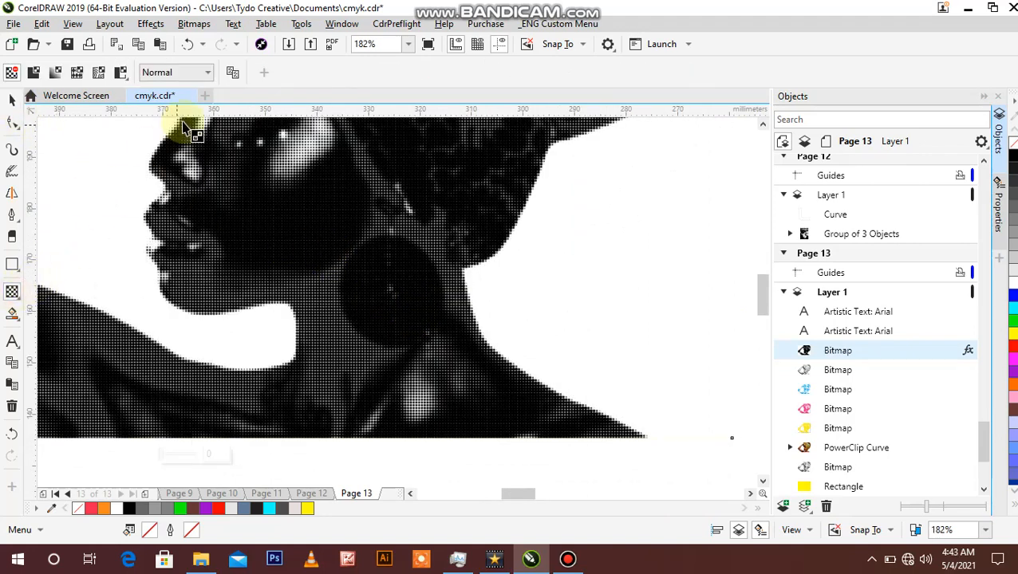
left_click(208, 73)
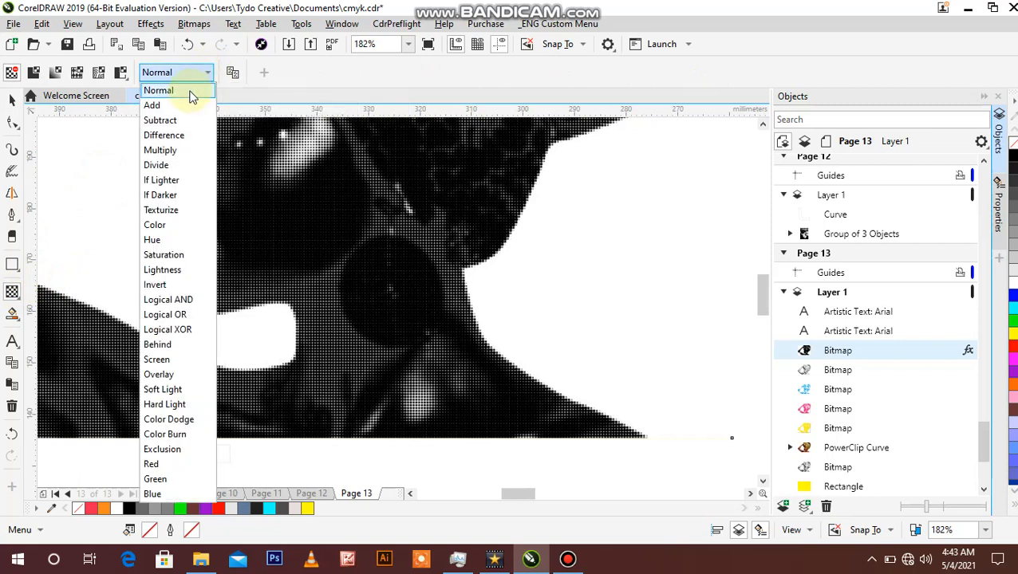
left_click(165, 151)
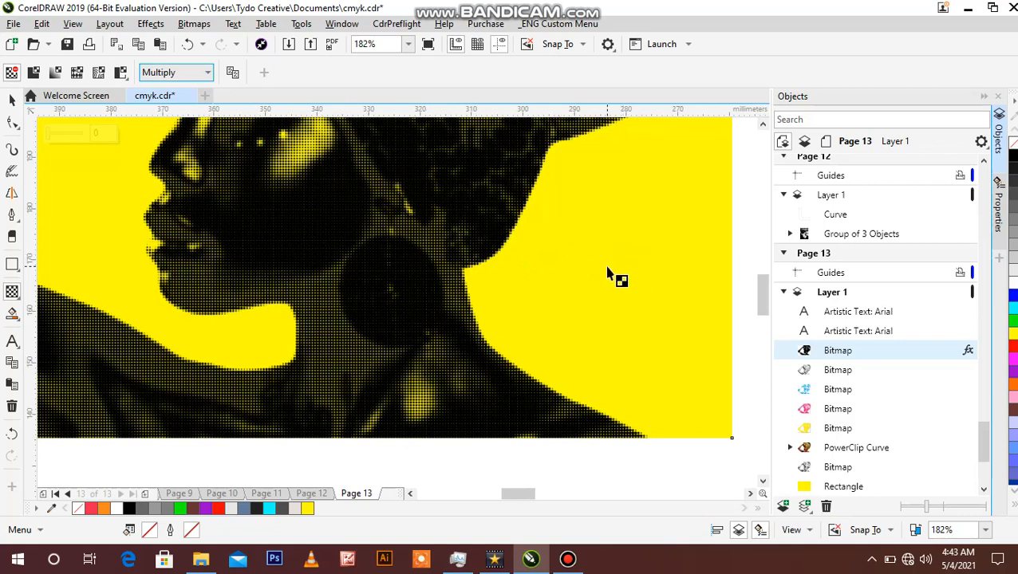
left_click(423, 309)
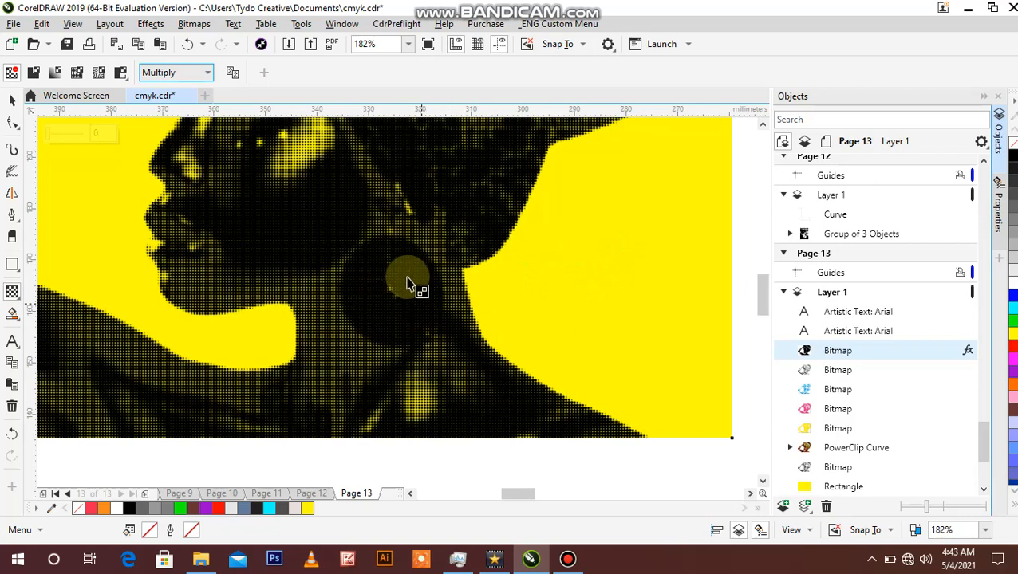
left_click(386, 275)
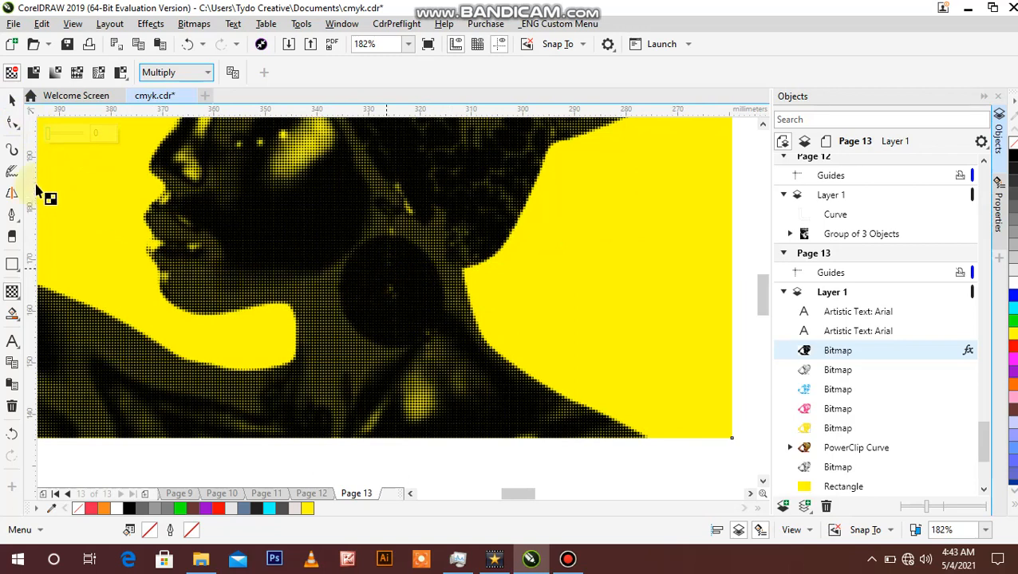
left_click(205, 241)
left_click(382, 451)
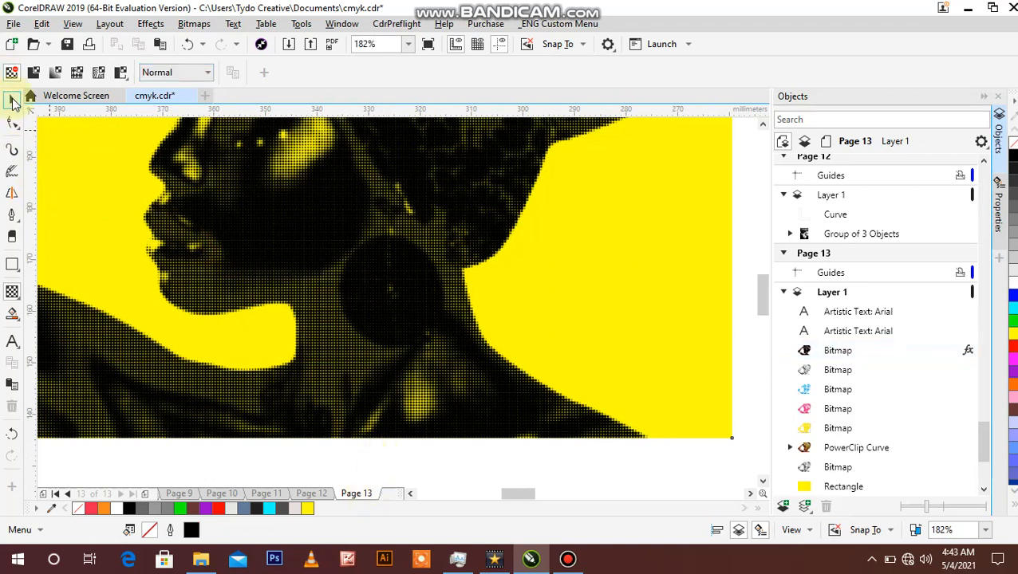
Step: Examine the Y channel bitmap in Multiply mode, checking how the dots and yellow background look around the face and neck
left_click(12, 99)
key("z")
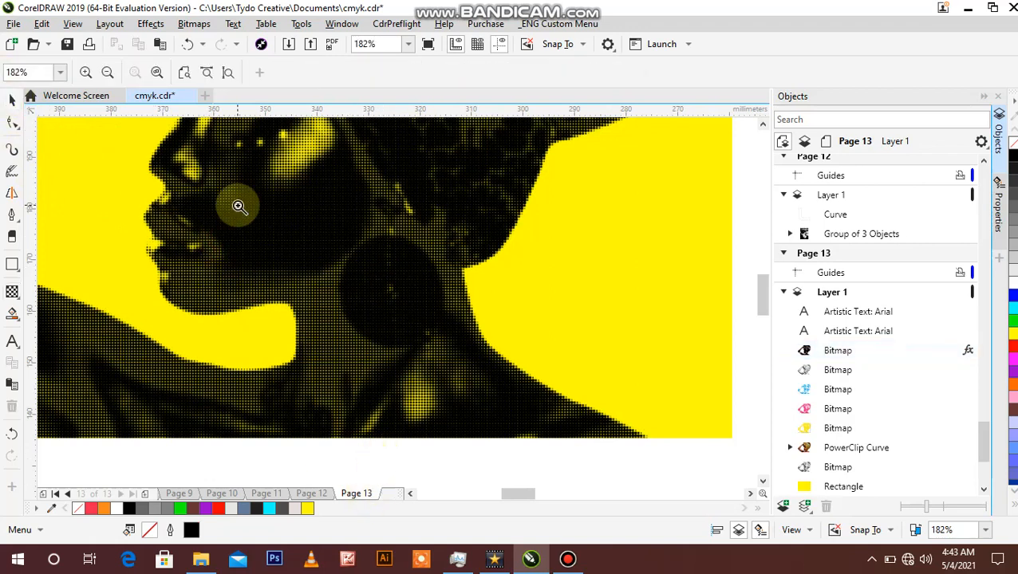
right_click(239, 207)
right_click(239, 207)
left_click(360, 269)
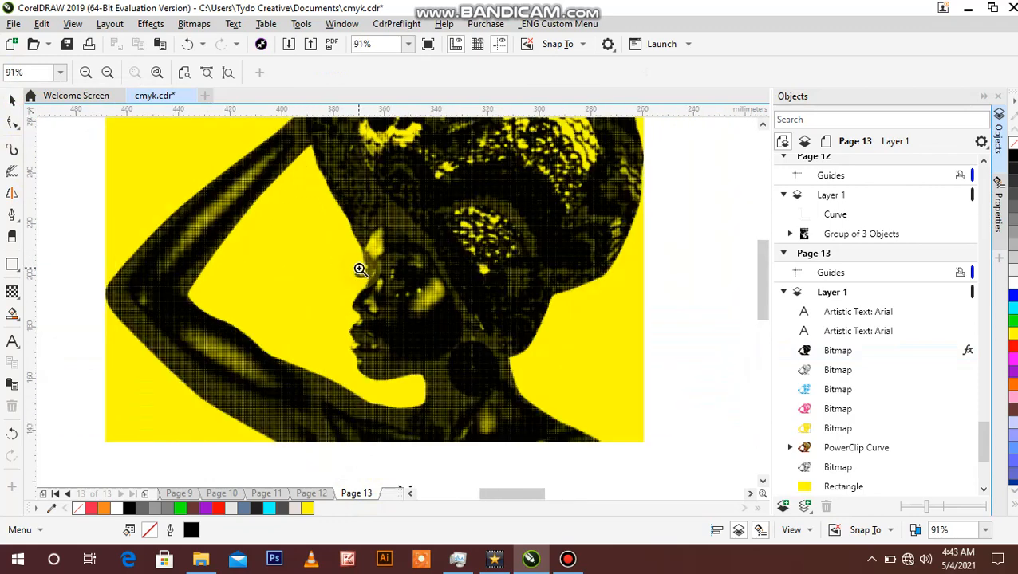
right_click(361, 270)
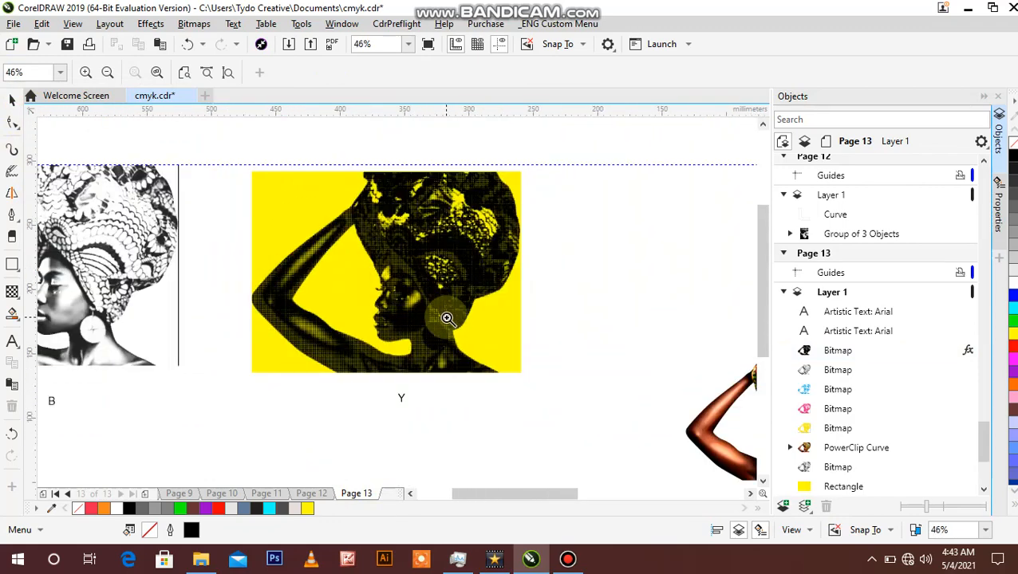
left_click(423, 323)
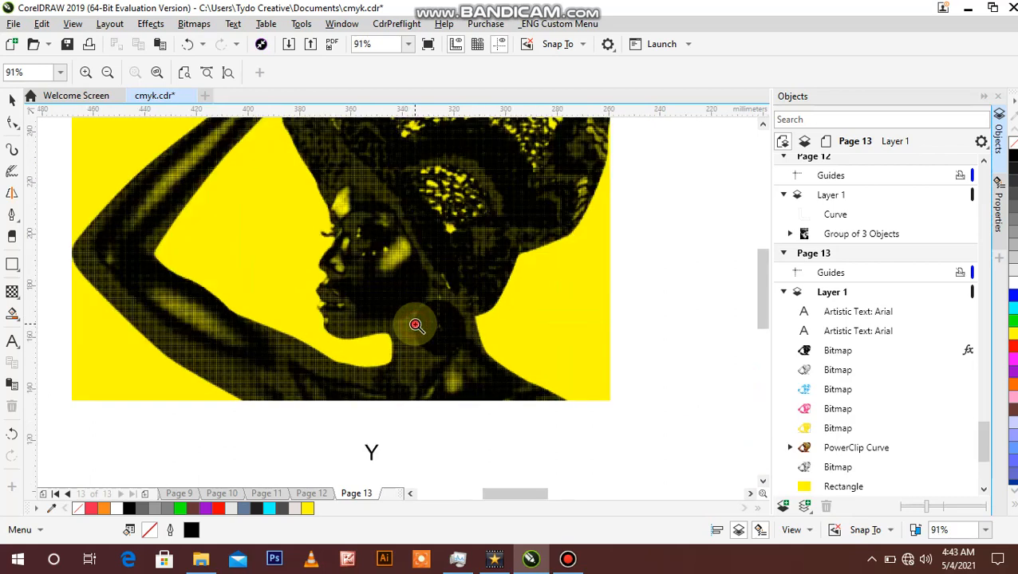
left_click(416, 325)
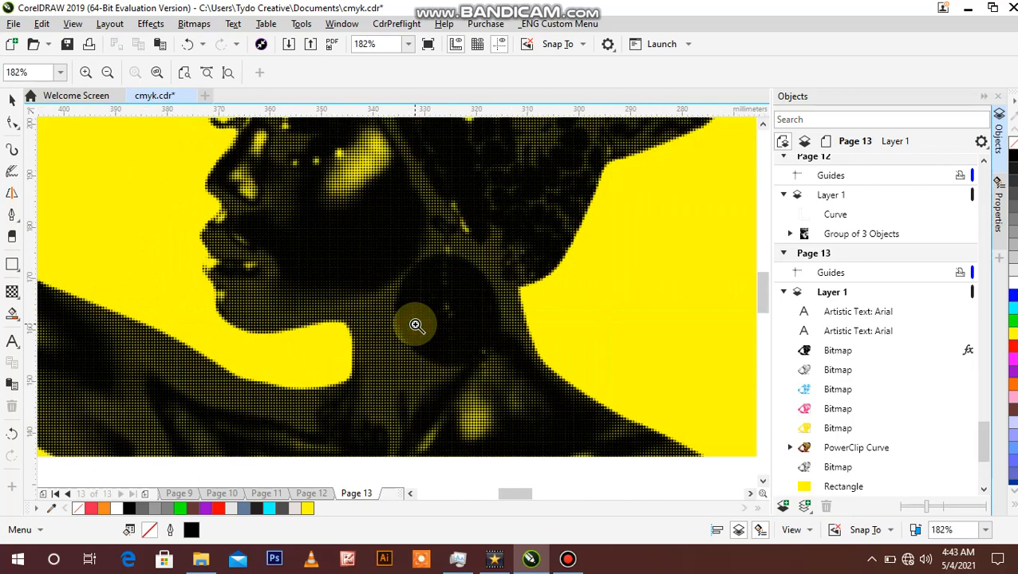
right_click(415, 325)
right_click(416, 324)
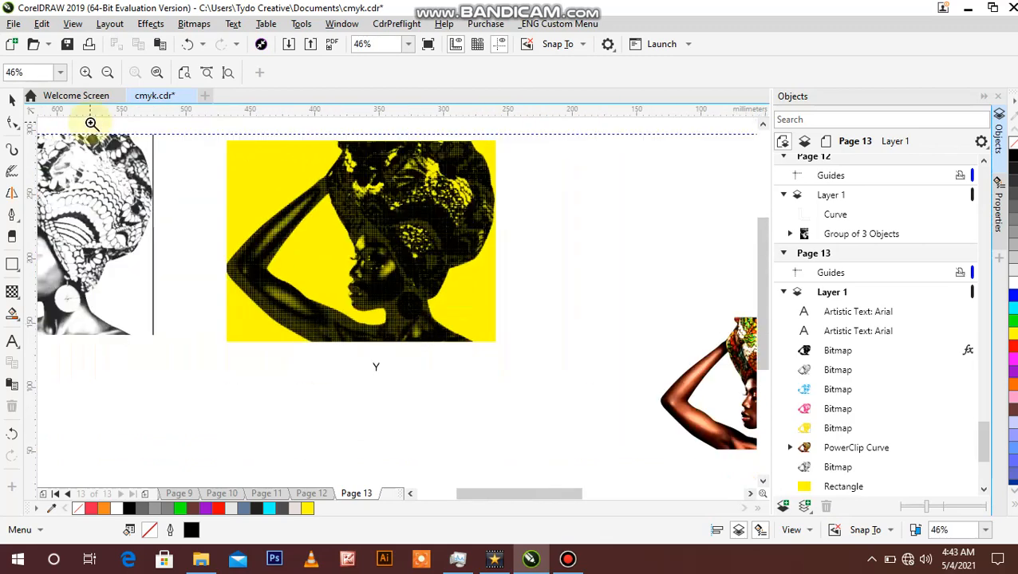
Step: Try the Subtract merge mode on the transparency of the Y channel bitmap
left_click(12, 104)
left_click(394, 214)
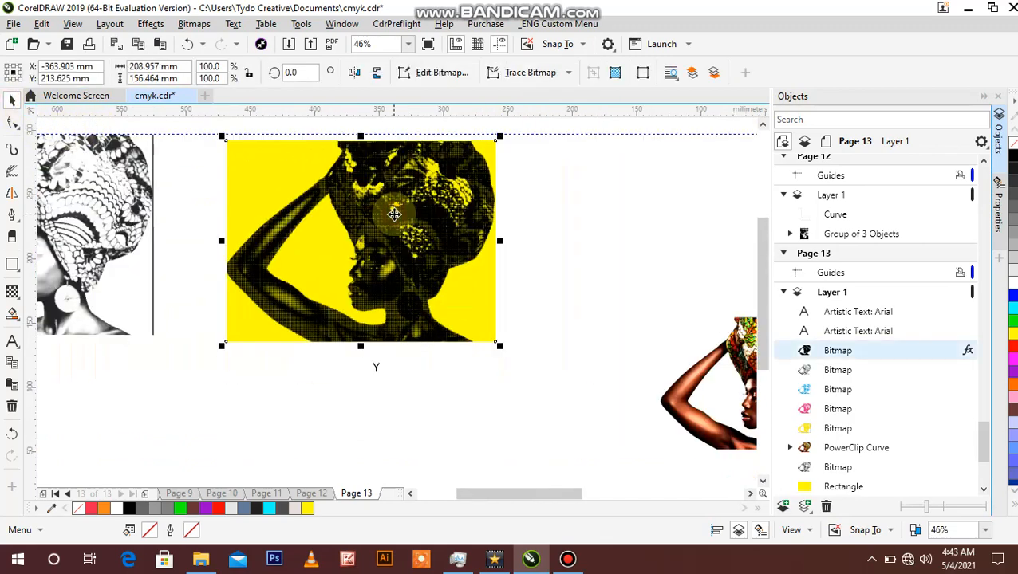
left_click(12, 292)
left_click(209, 73)
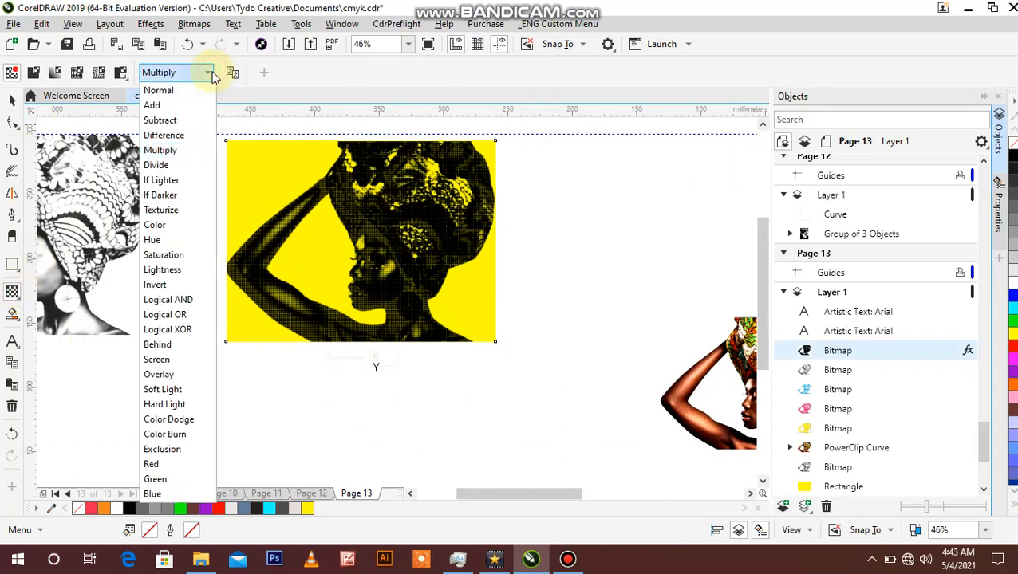
left_click(170, 123)
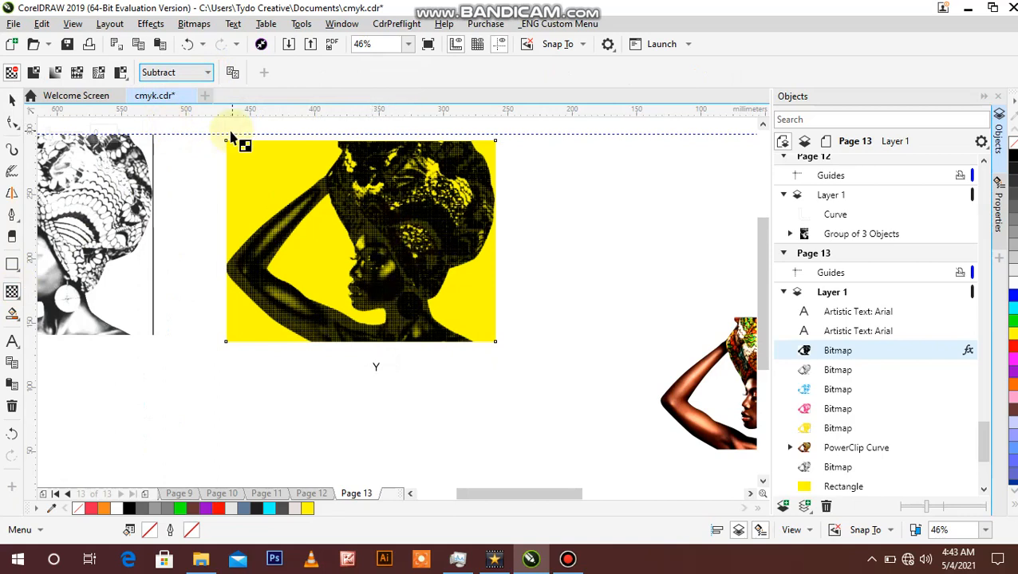
Step: Change the transparency merge mode of the Y channel bitmap to Add
left_click(12, 100)
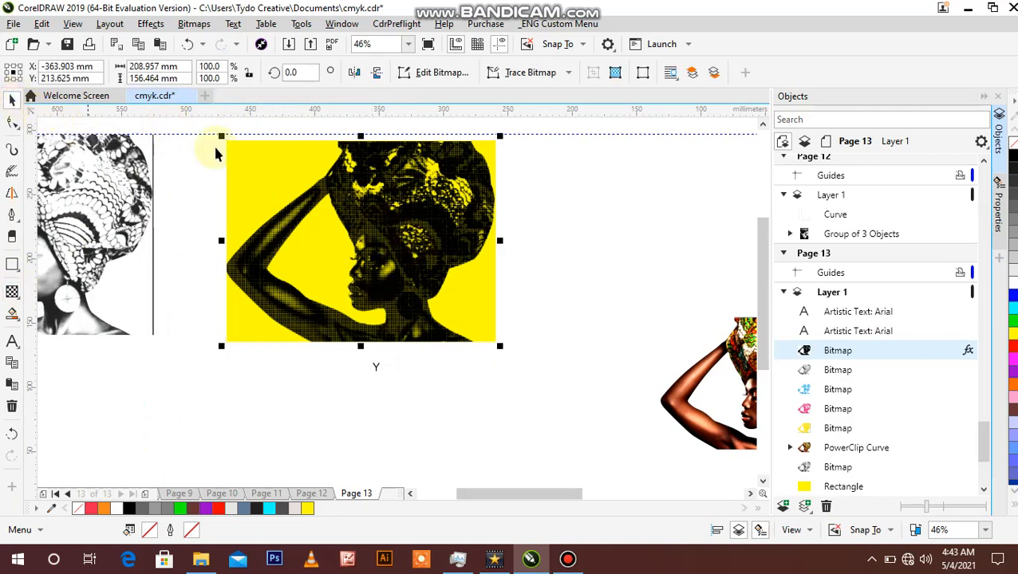
left_click(12, 291)
left_click(211, 73)
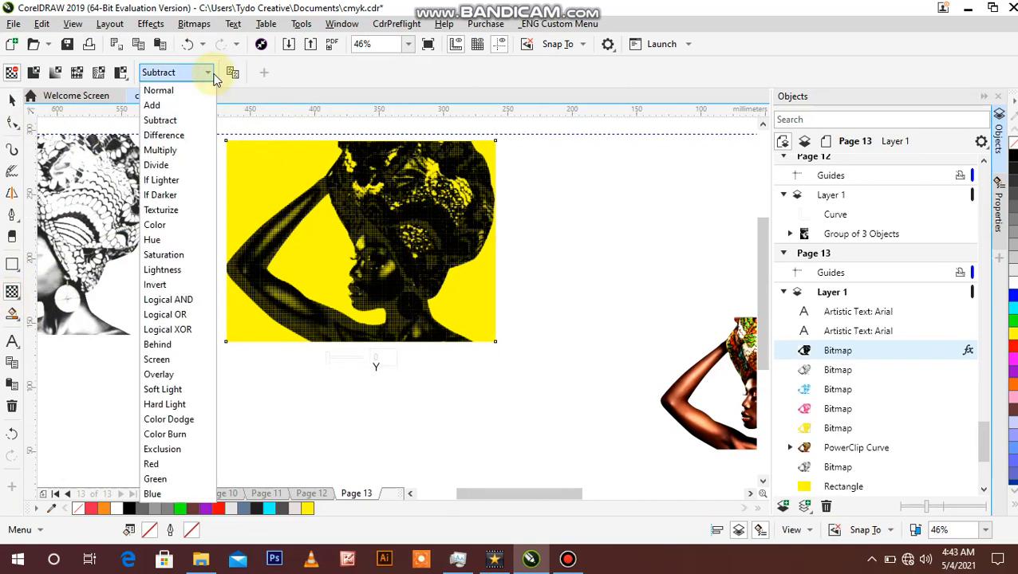
left_click(171, 105)
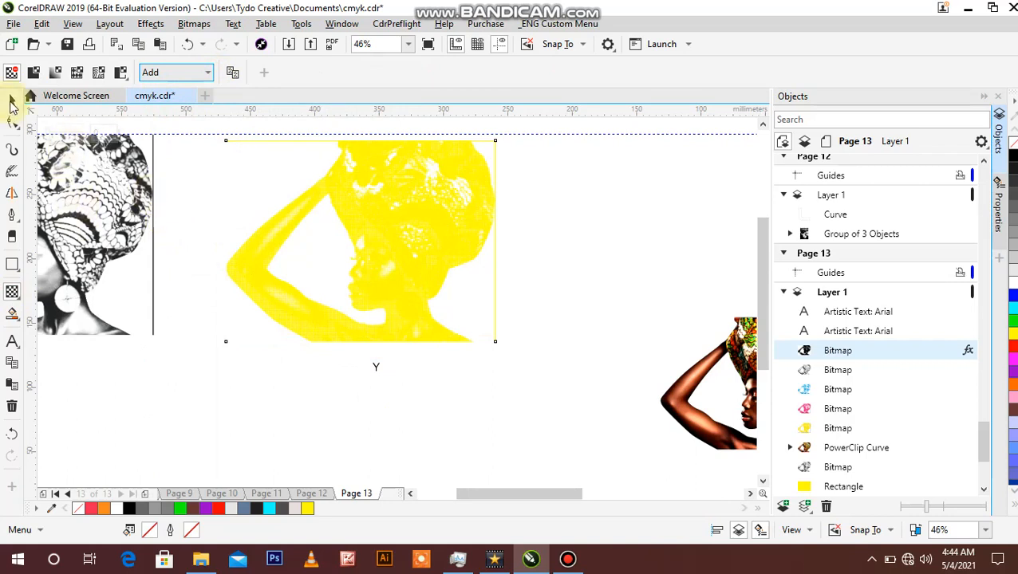
left_click(12, 102)
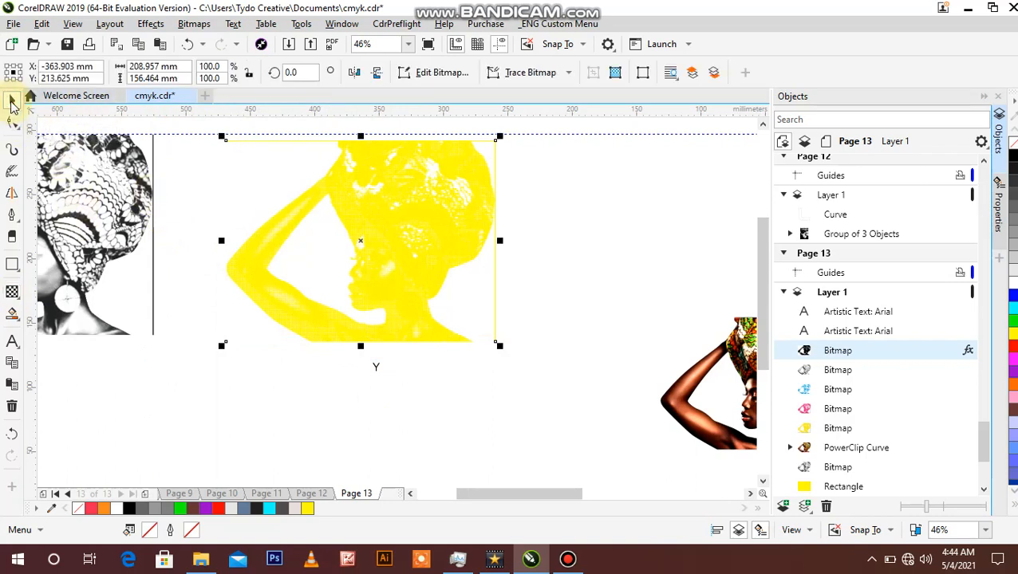
Step: Examine the yellow halftone dots around the face and neck and along the forearm of the Y channel bitmap up close
key("z")
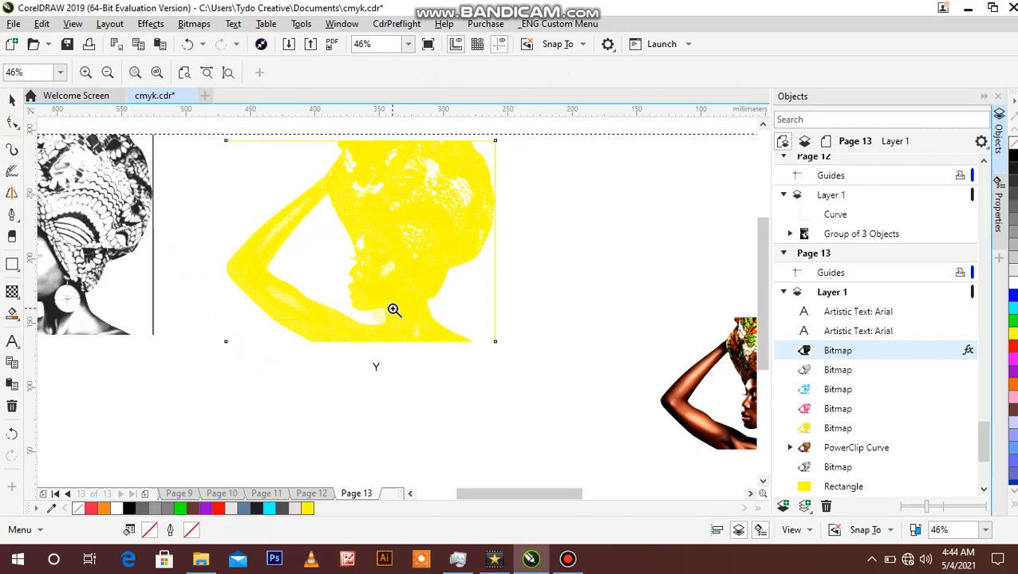
left_click(393, 310)
left_click(425, 268)
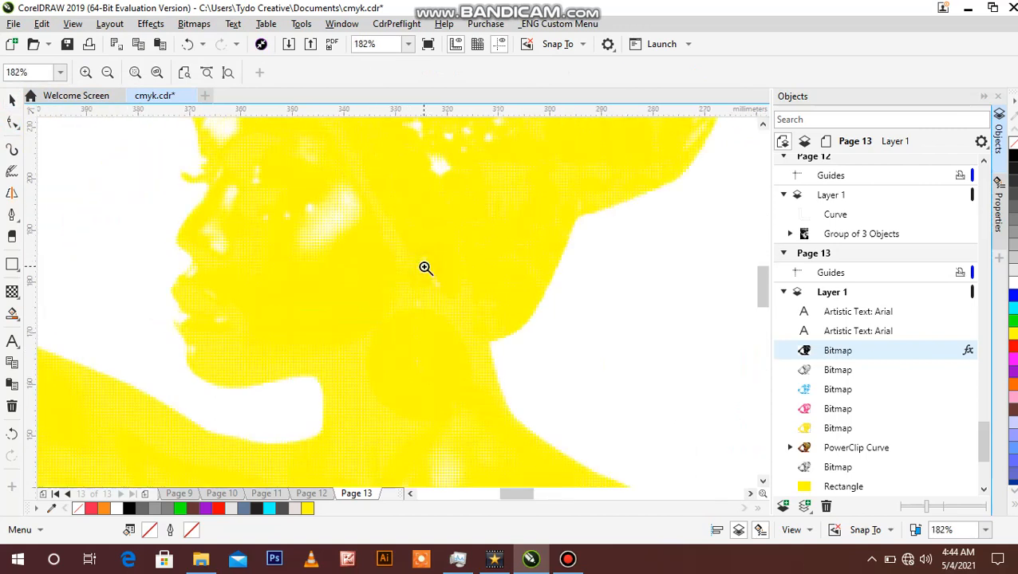
left_click(424, 303)
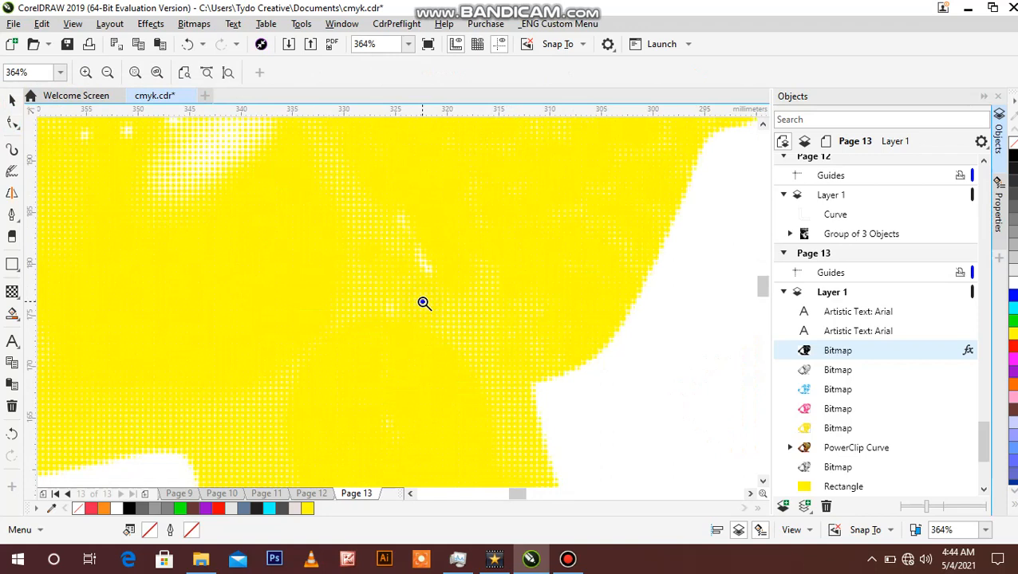
right_click(424, 303)
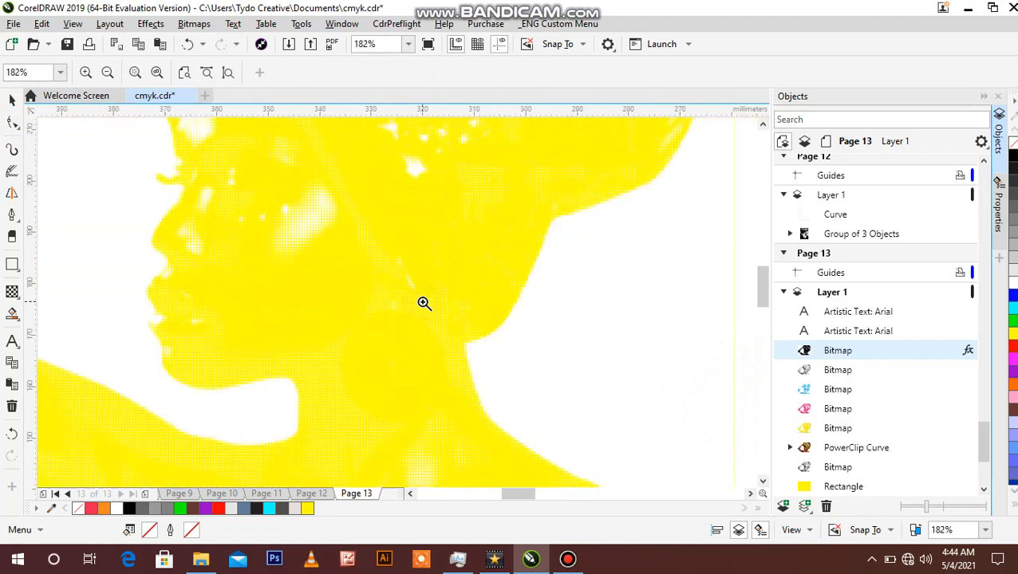
right_click(400, 307)
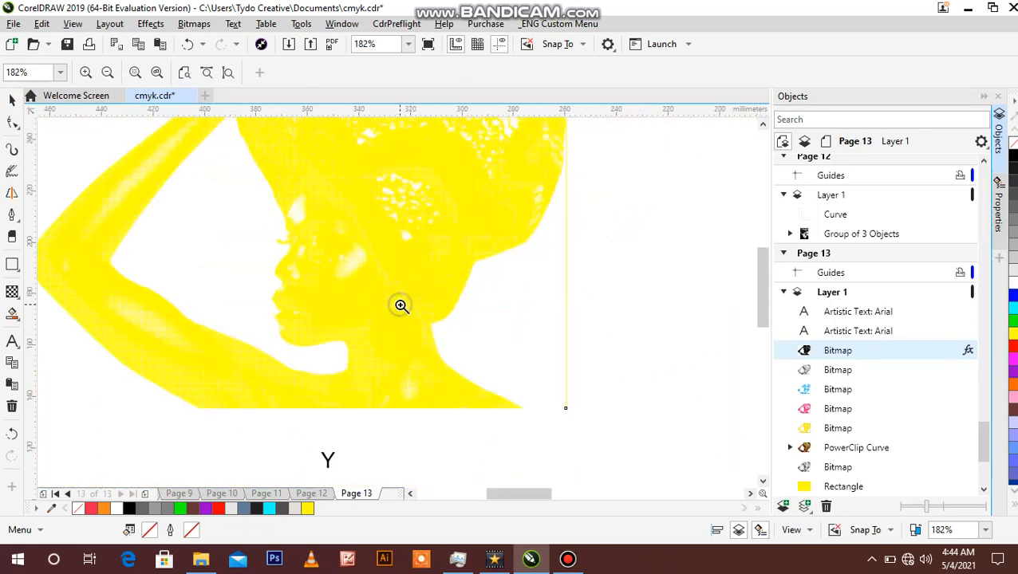
left_click(146, 377)
left_click(429, 250)
left_click(430, 250)
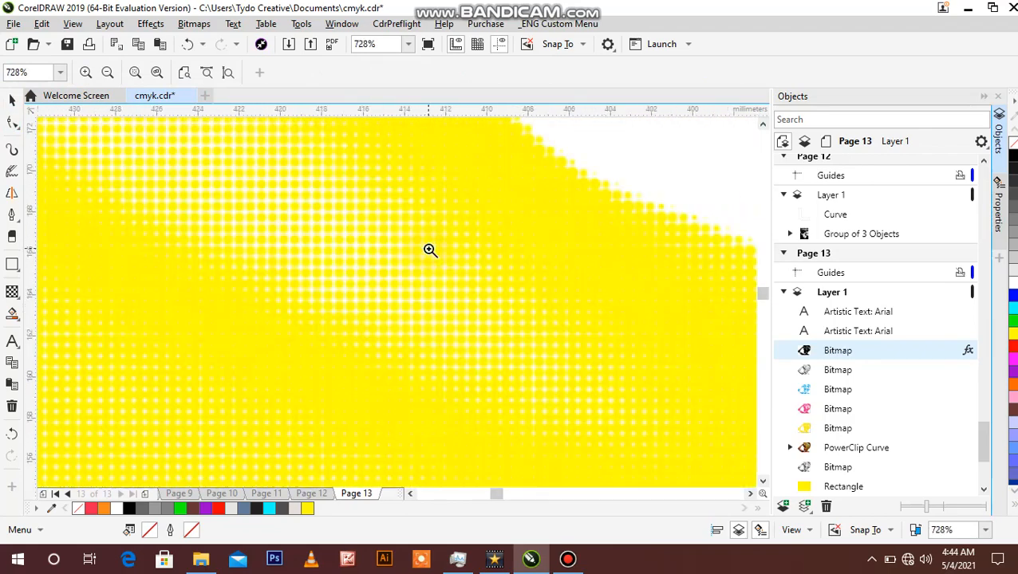
right_click(429, 250)
right_click(431, 249)
right_click(431, 250)
right_click(429, 250)
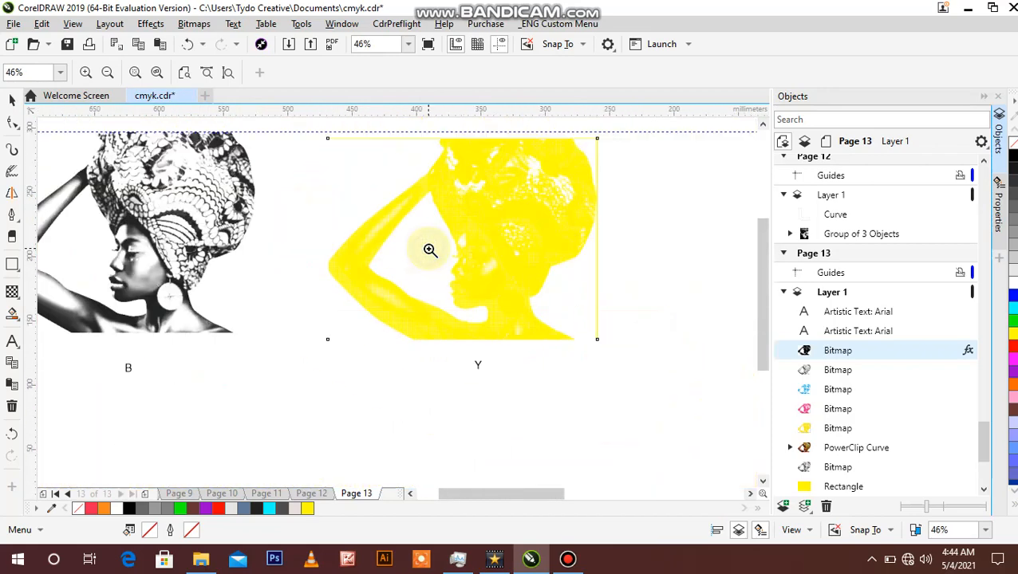
Step: Inspect the yellow halftone around the cheek, earring and headwrap of the Y channel bitmap, comparing close and overall views
left_click(491, 274)
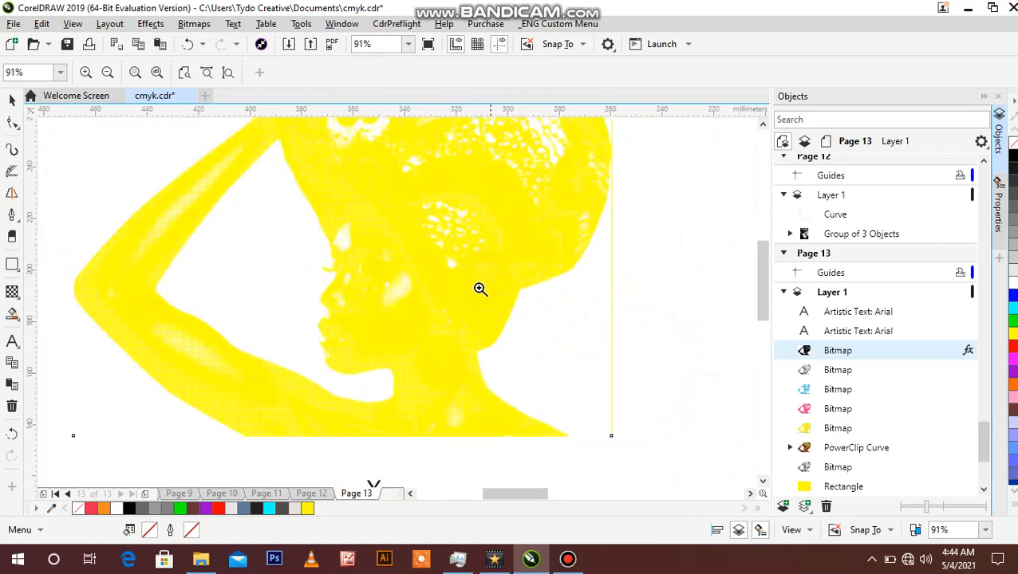
left_click(455, 318)
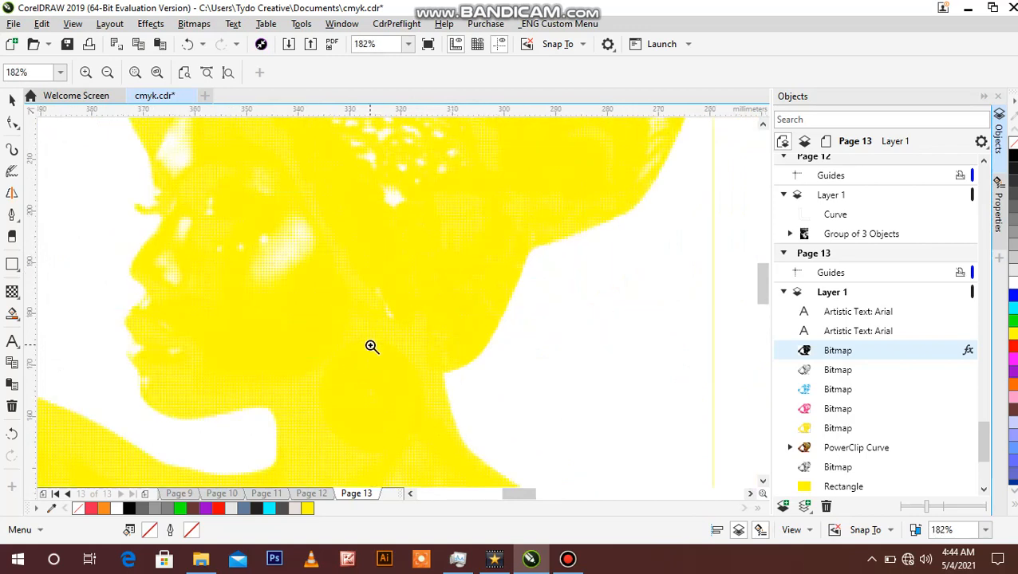
right_click(372, 346)
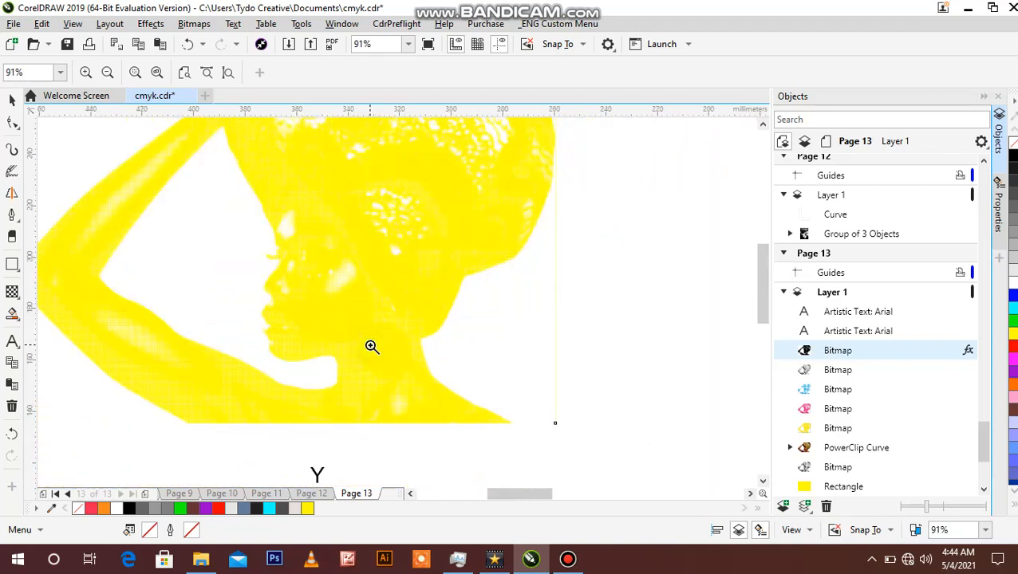
left_click(412, 314)
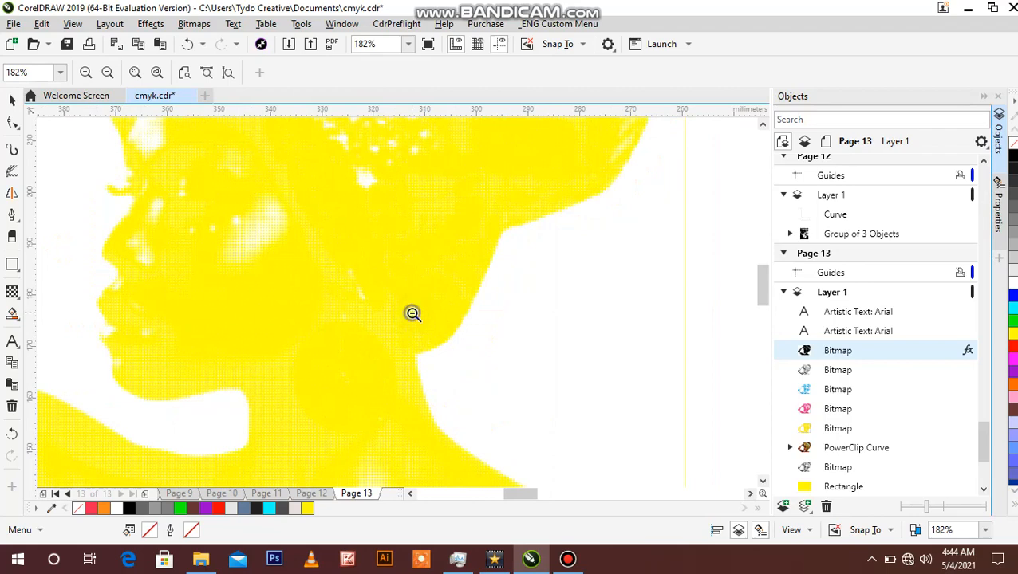
right_click(412, 314)
right_click(413, 313)
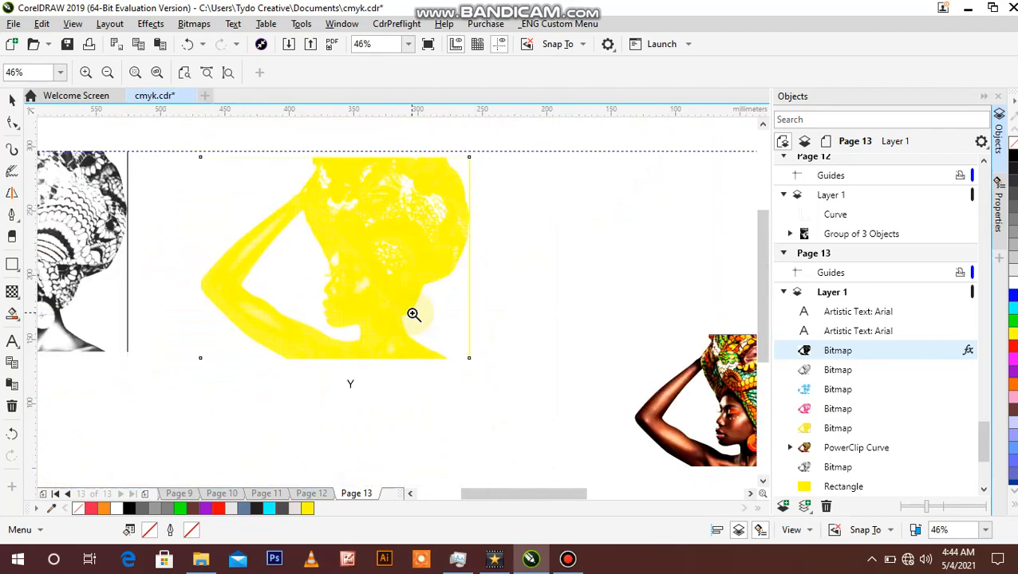
Step: Change the transparency merge mode of the Y channel bitmap to Screen
left_click(11, 100)
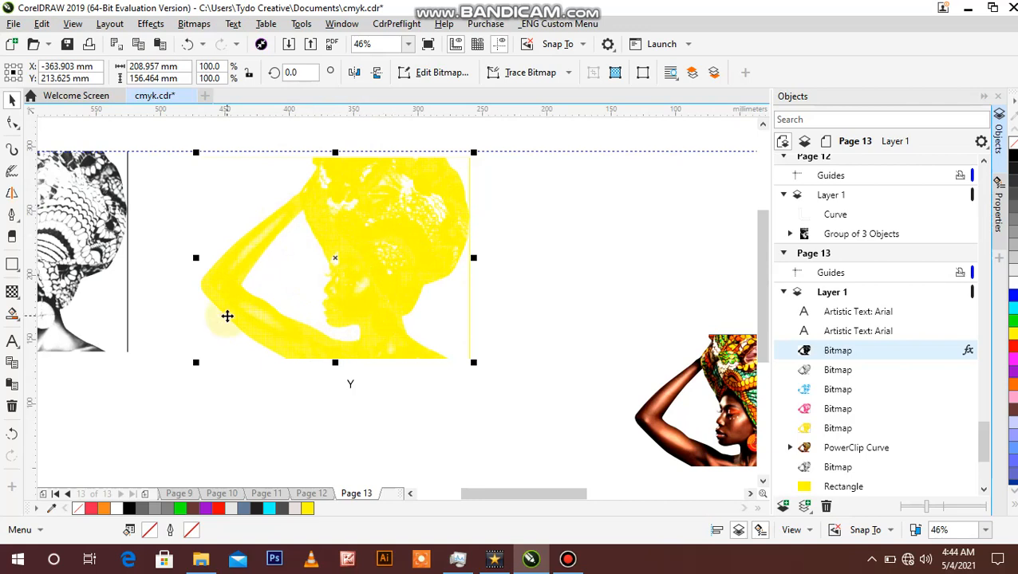
left_click(12, 291)
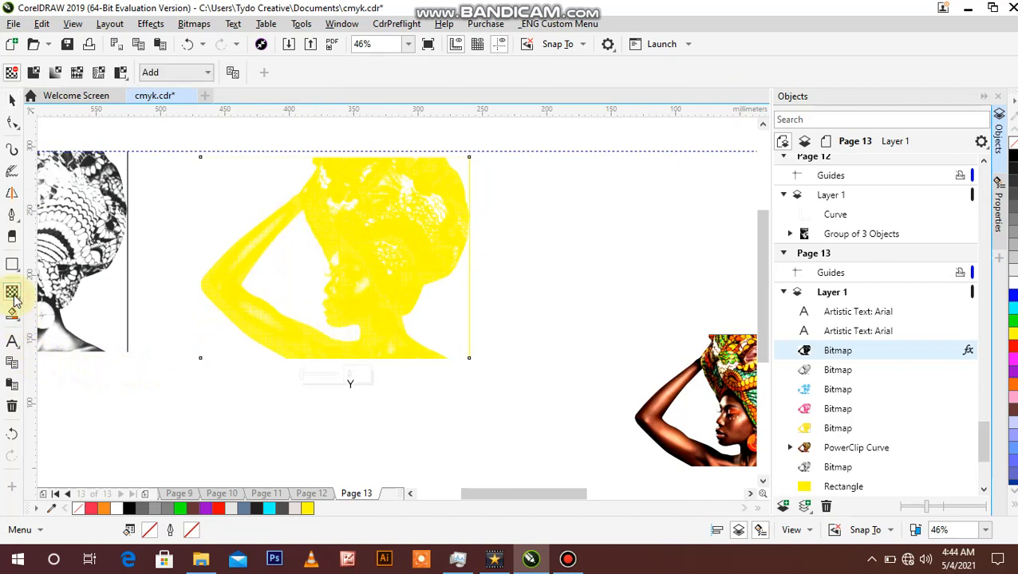
left_click(208, 72)
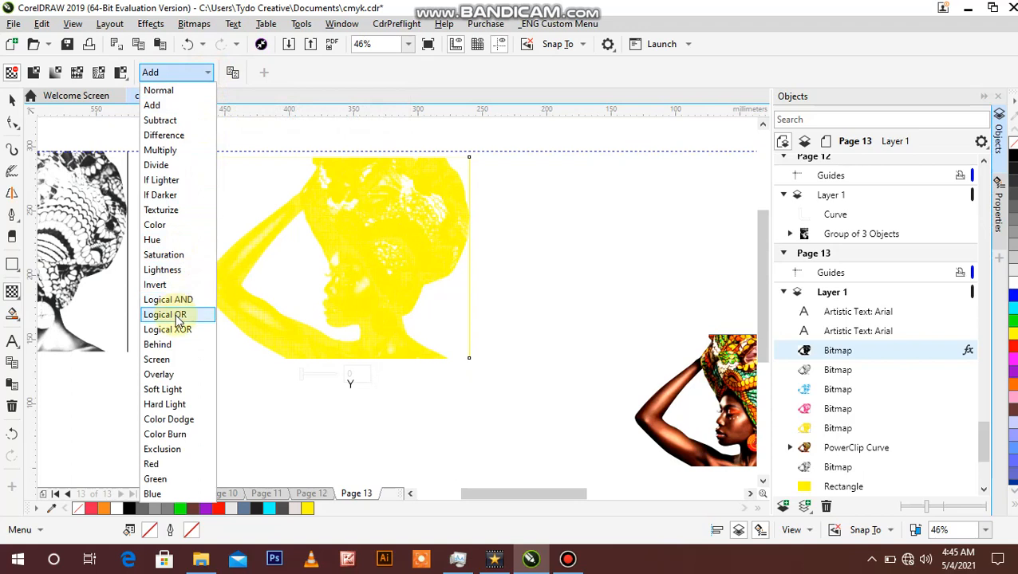
left_click(156, 359)
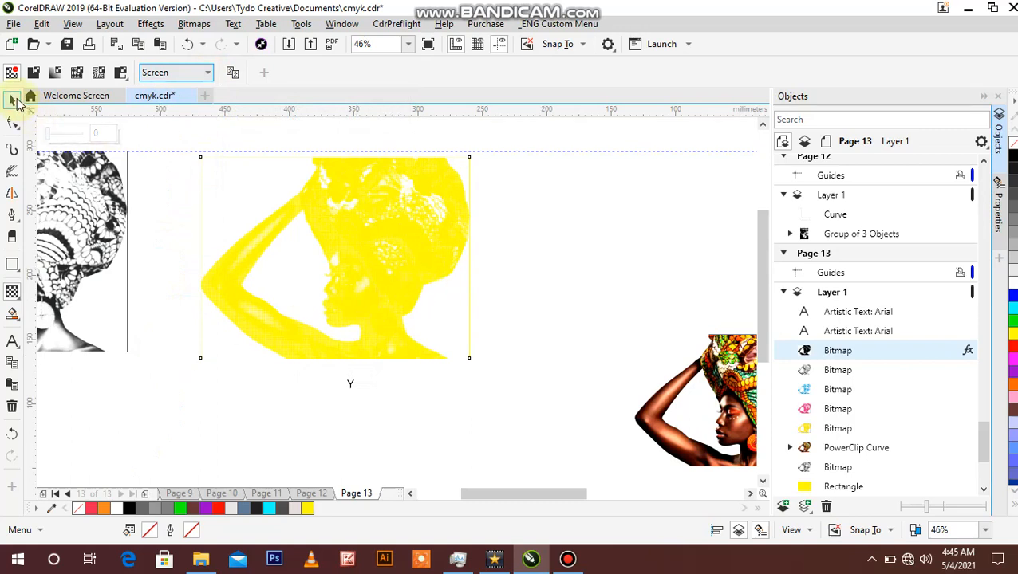
left_click(12, 100)
left_click(580, 248)
Step: Examine the Screen-mode yellow halftone around the face and along the forearm of the Y channel bitmap, comparing close and overall views
left_click(393, 285)
key("z")
left_click(393, 295)
left_click(393, 295)
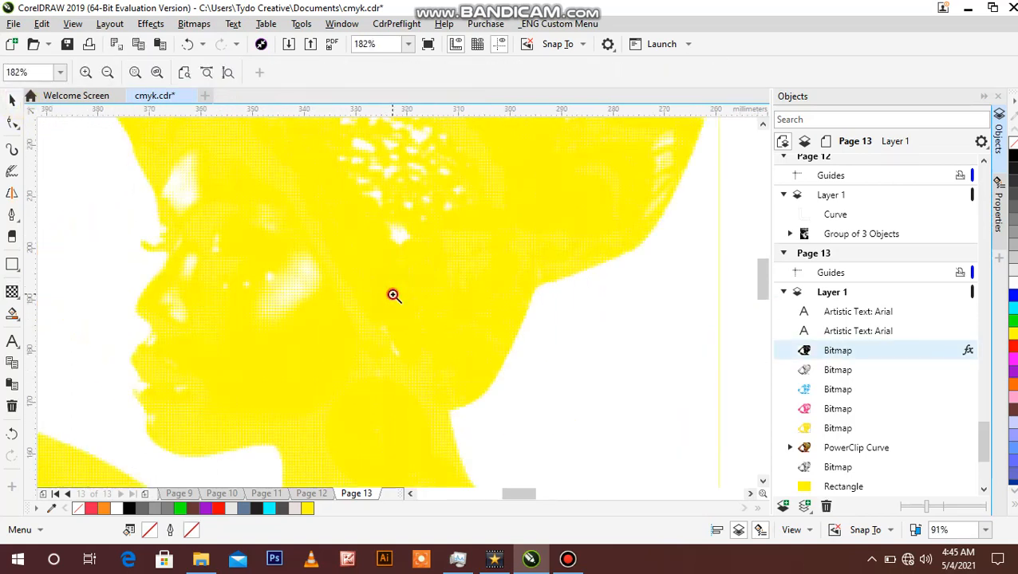
left_click(393, 295)
right_click(394, 295)
right_click(393, 295)
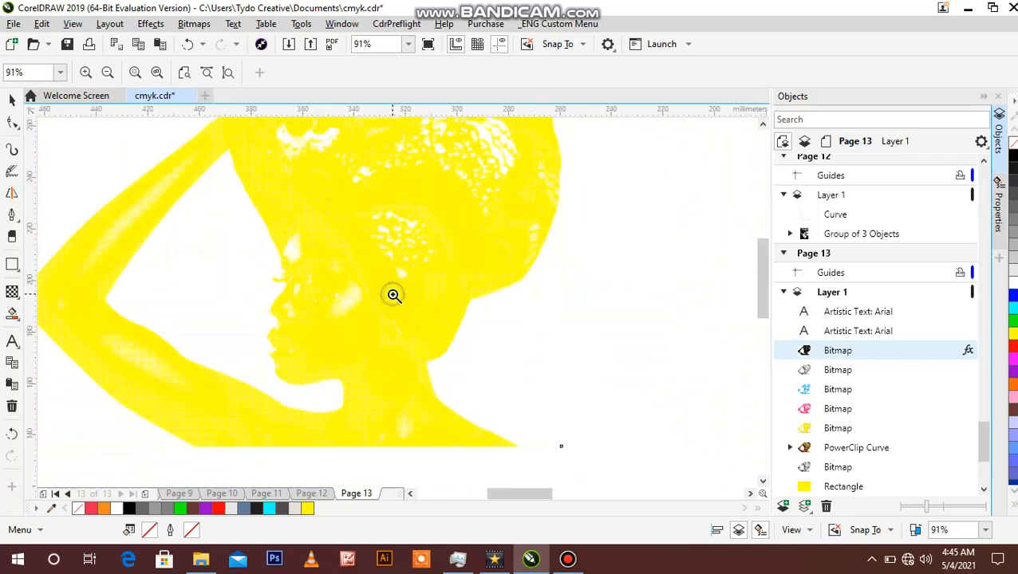
right_click(394, 295)
left_click(336, 355)
left_click(341, 300)
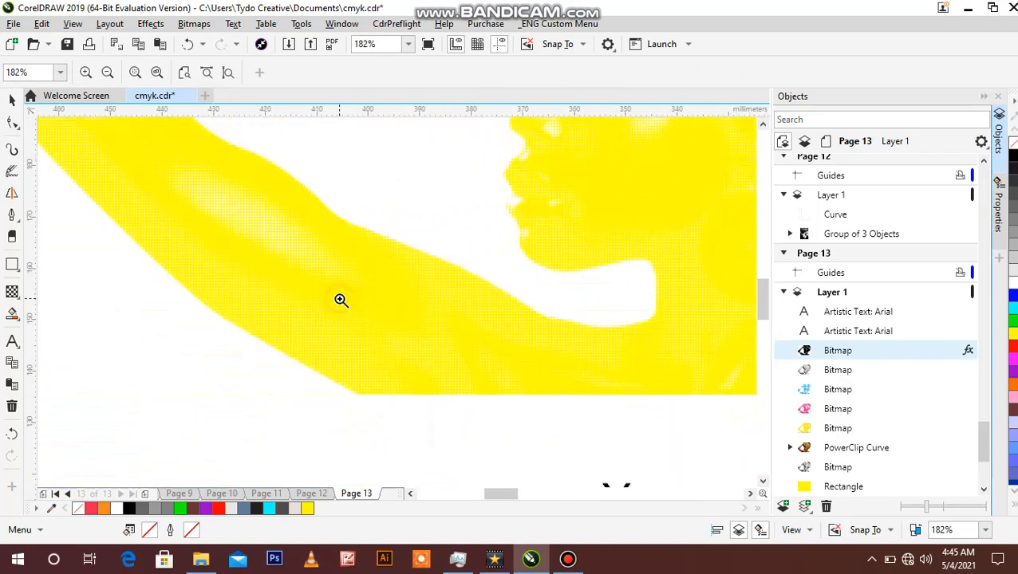
right_click(341, 300)
right_click(340, 300)
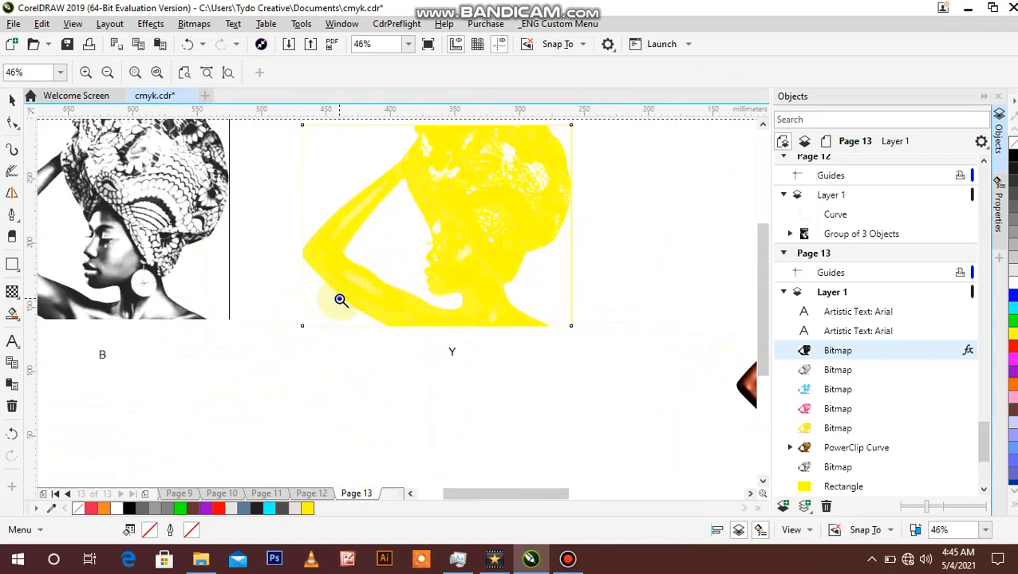
right_click(341, 300)
Step: Inspect the yellow halftone dots around the jaw, neck and earring of the Y channel bitmap up close
left_click(428, 296)
left_click(440, 294)
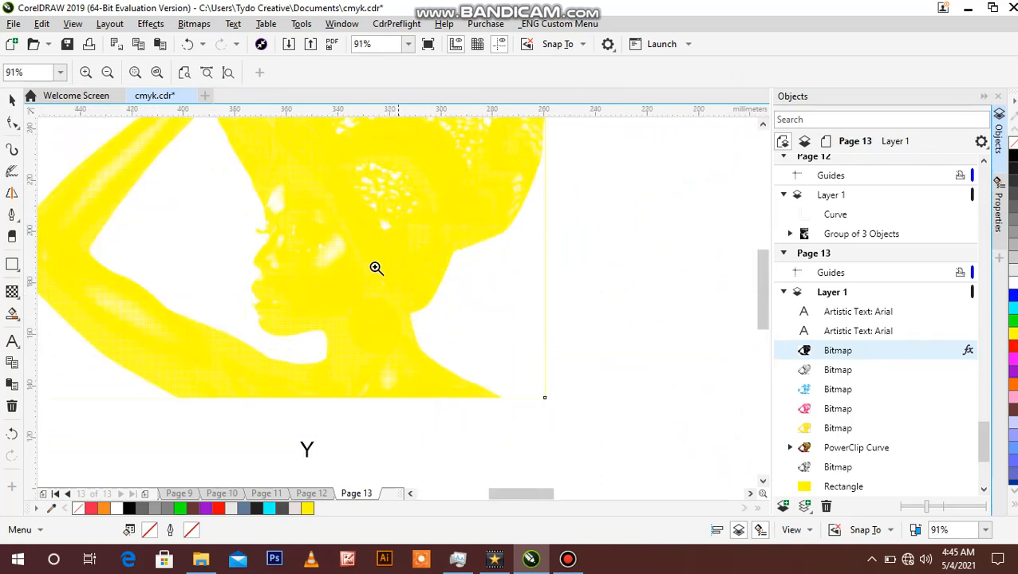
left_click(393, 292)
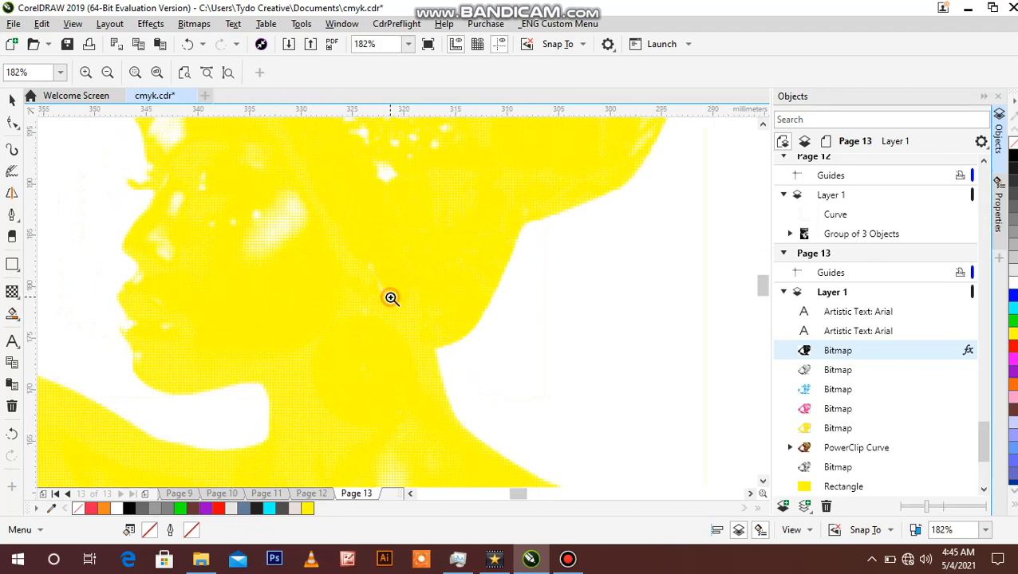
left_click(393, 292)
right_click(391, 297)
right_click(391, 297)
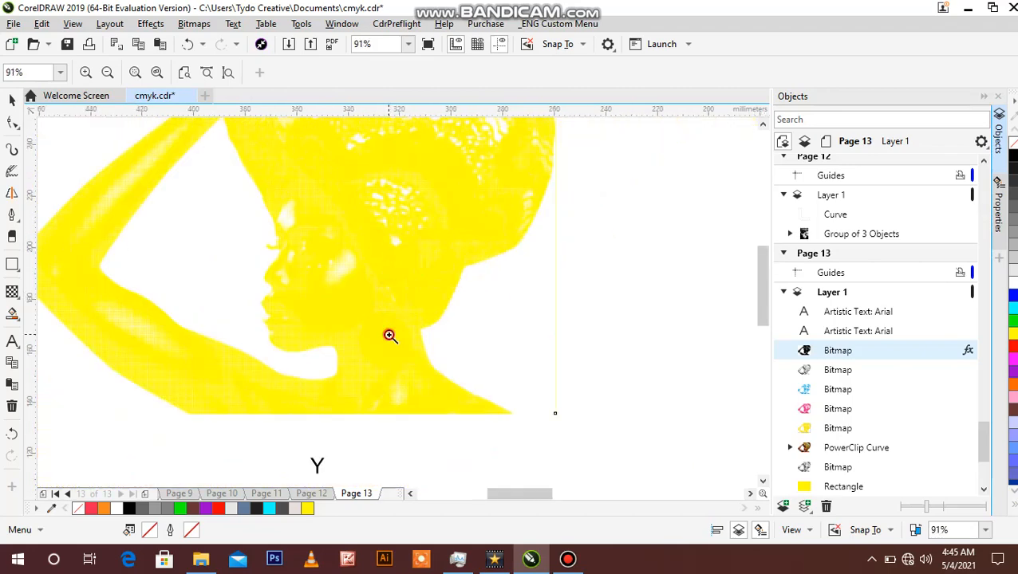
left_click(389, 335)
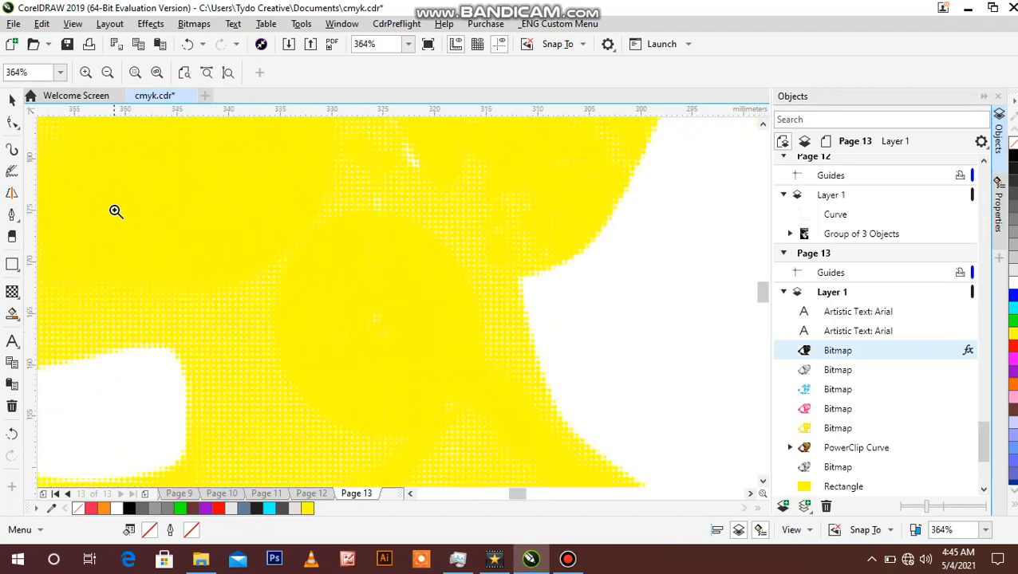
Step: Draw a circle about 18.5 mm in diameter over the earring in the yellow halftone
left_click(12, 99)
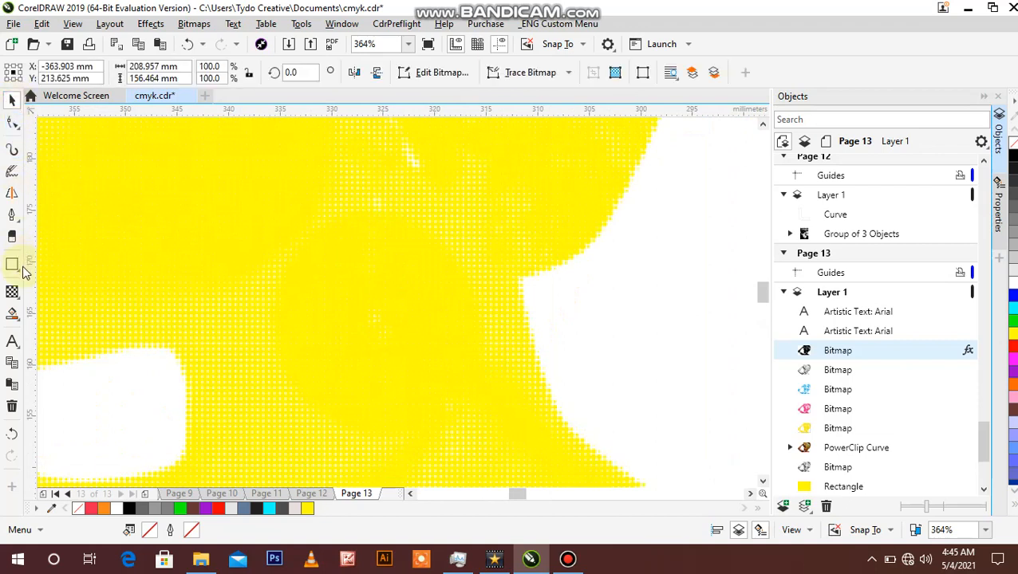
left_click(16, 267)
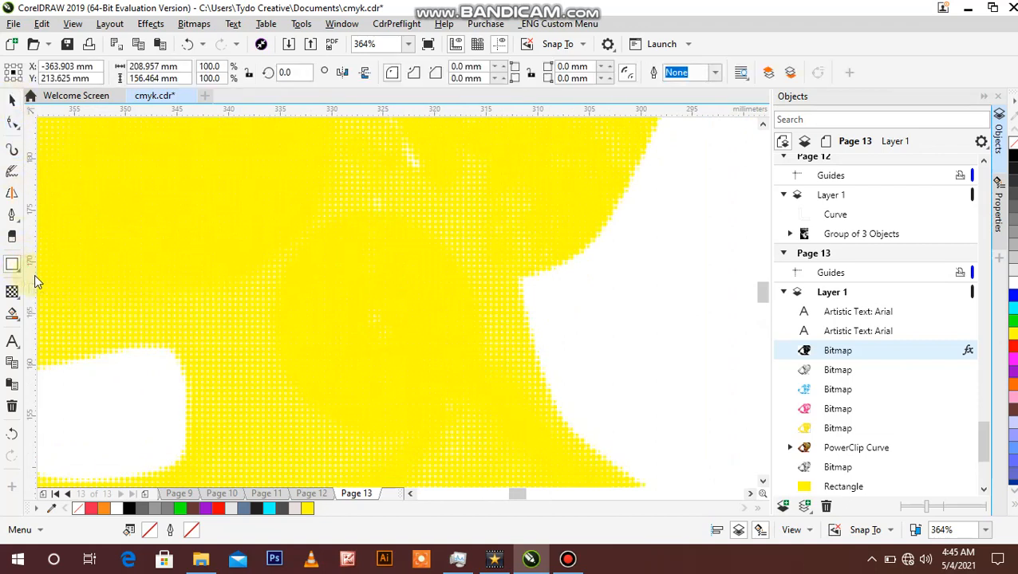
left_click(22, 273)
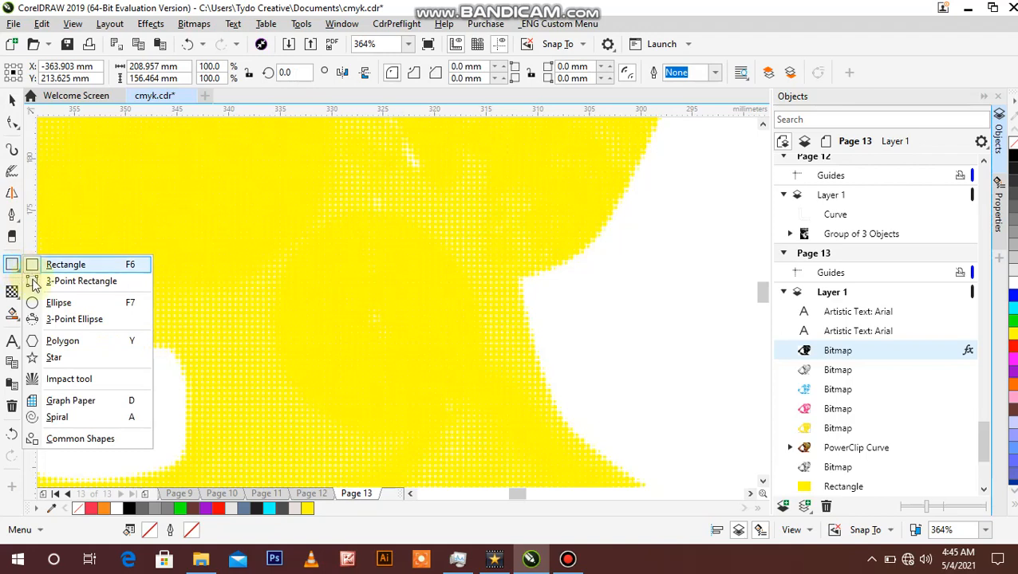
left_click(39, 303)
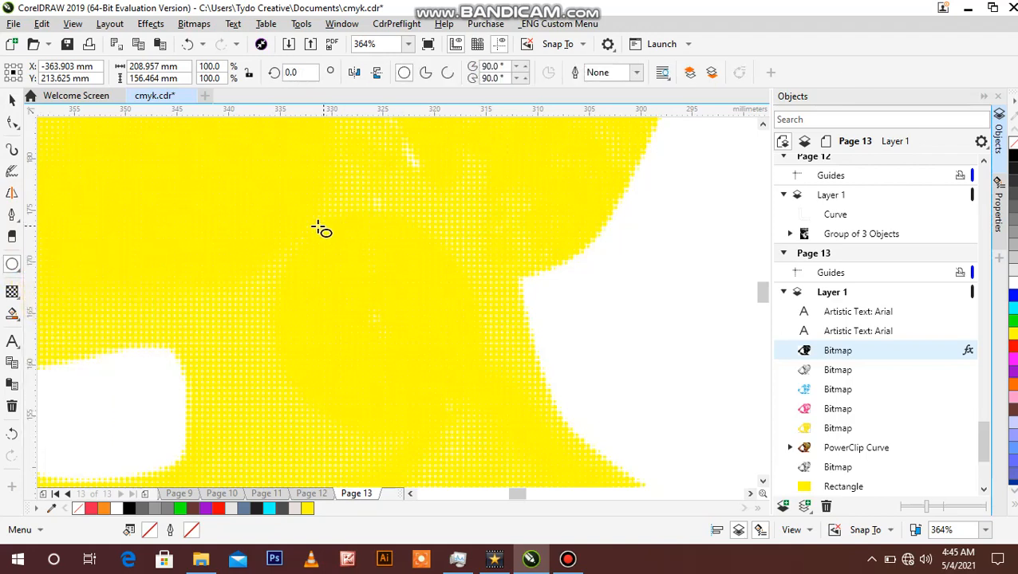
left_click_drag(319, 227, 511, 419)
left_click(12, 100)
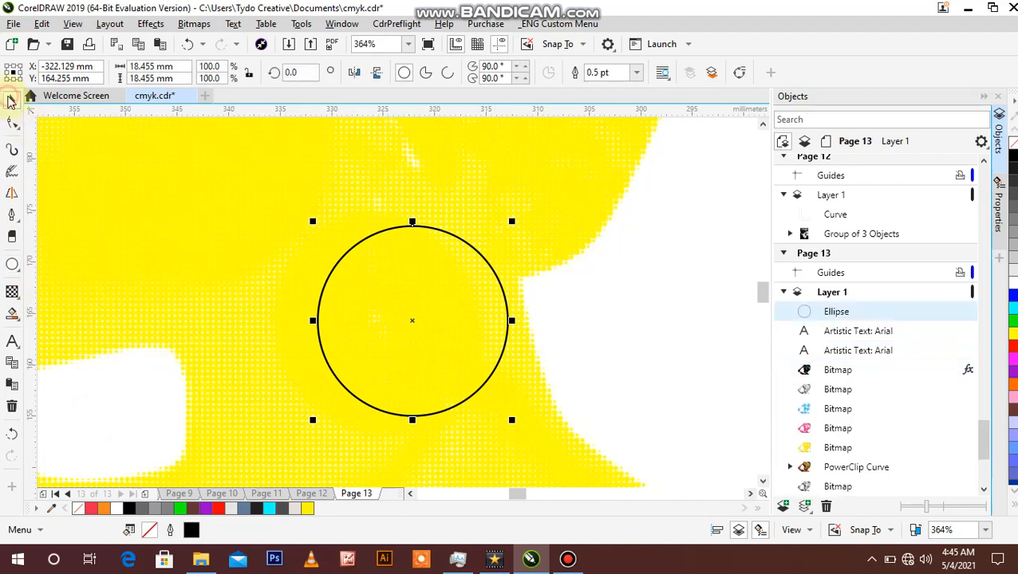
Step: Move and enlarge the circle to fit around the earring, and delete it
left_click_drag(451, 318, 422, 327)
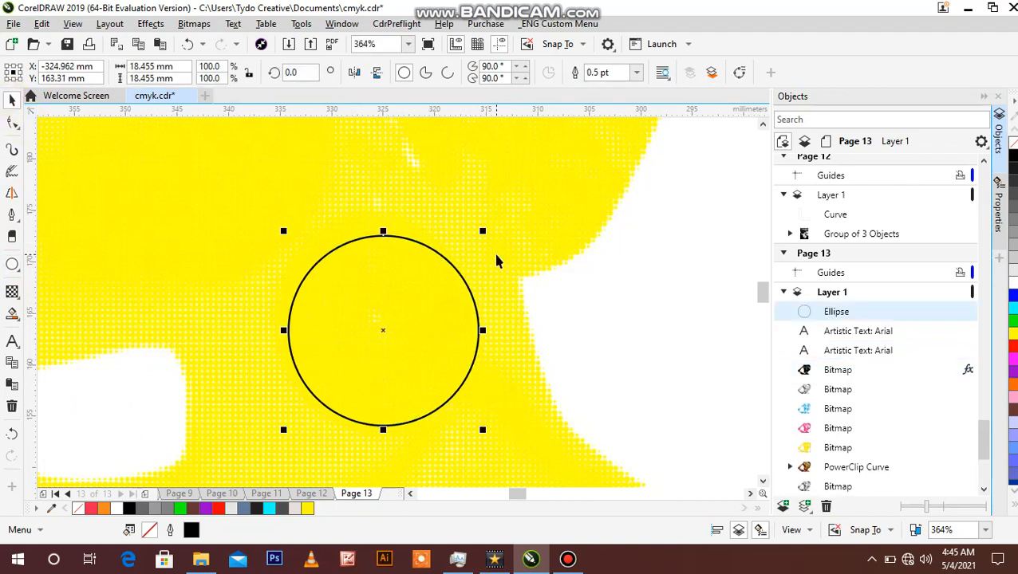
left_click_drag(482, 231, 501, 217)
left_click_drag(420, 301, 408, 296)
key("Delete")
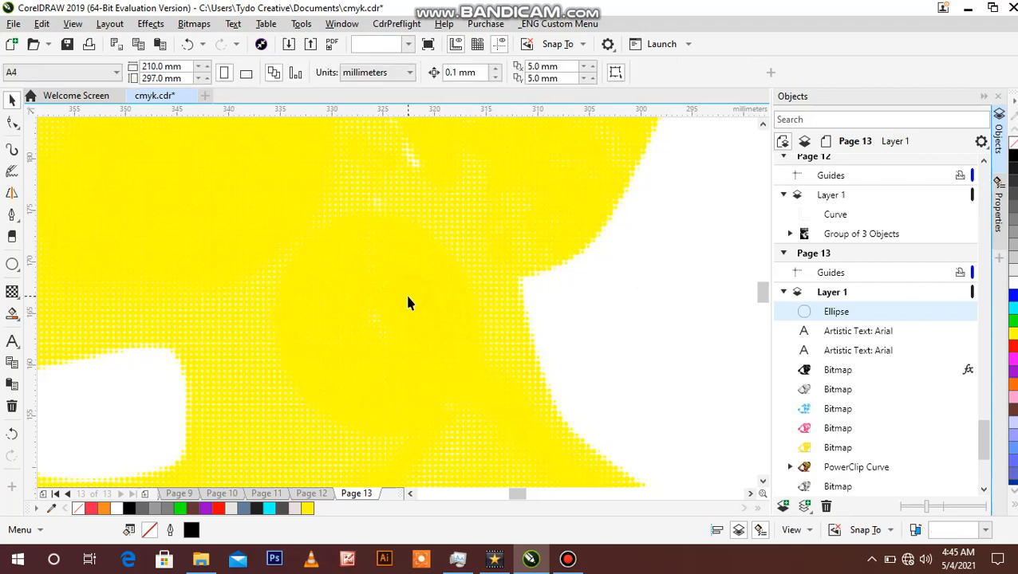
Step: Move the Y channel bitmap off the yellow rectangle beneath it, and undo the move
key("z")
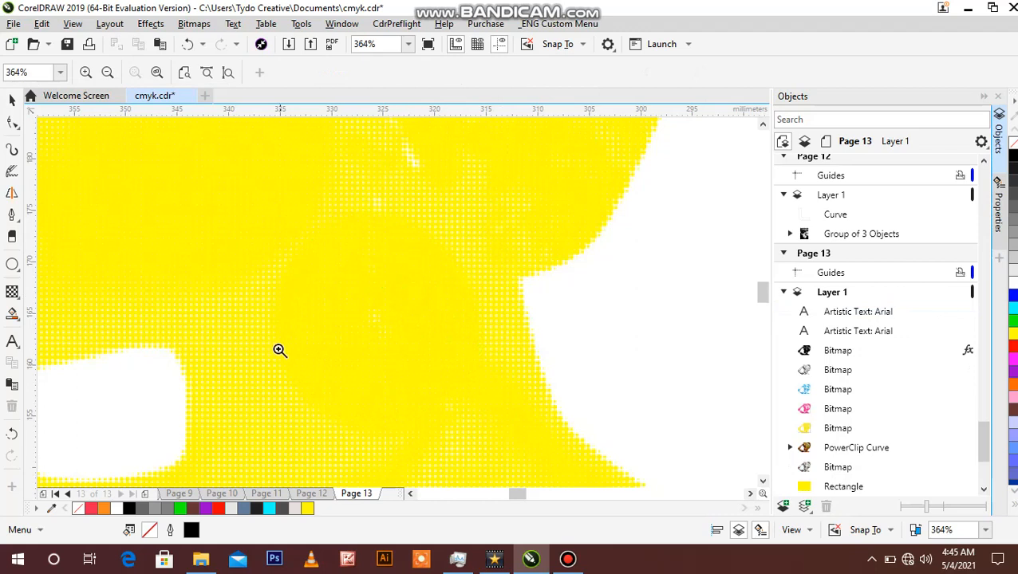
scroll(436, 255, "down", 10)
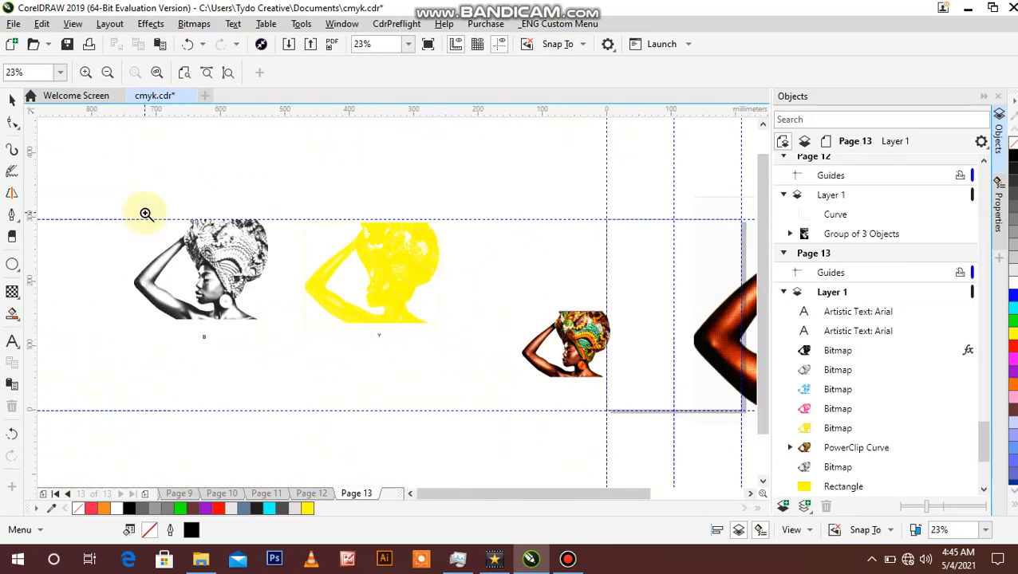
left_click(12, 99)
left_click_drag(272, 186, 462, 324)
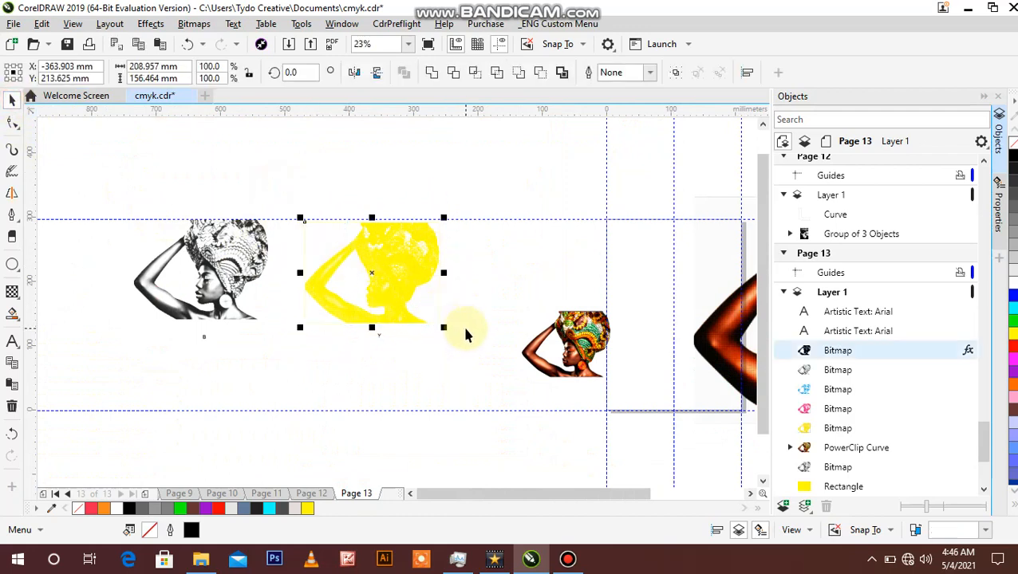
key("z")
left_click(384, 278)
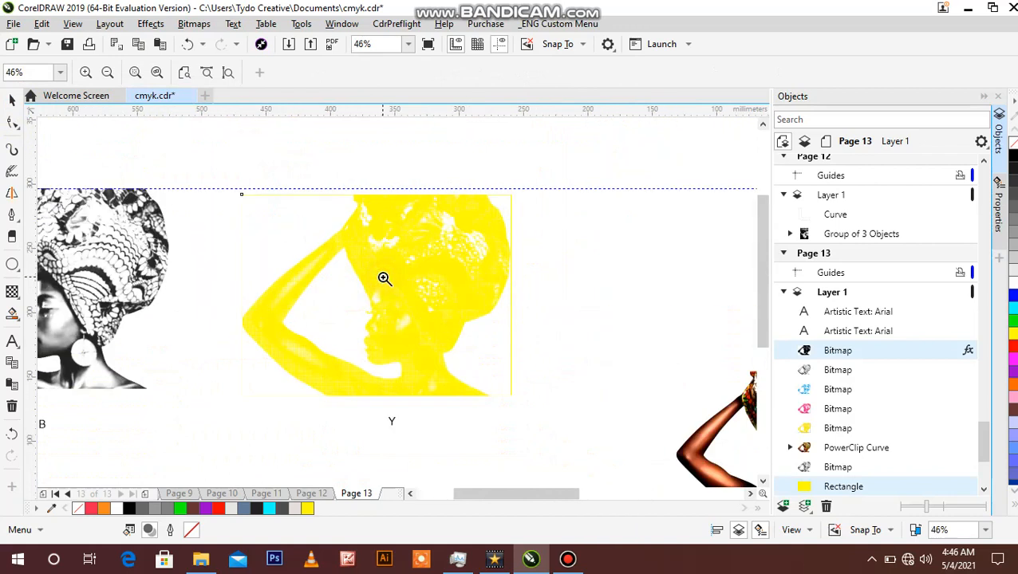
left_click(12, 100)
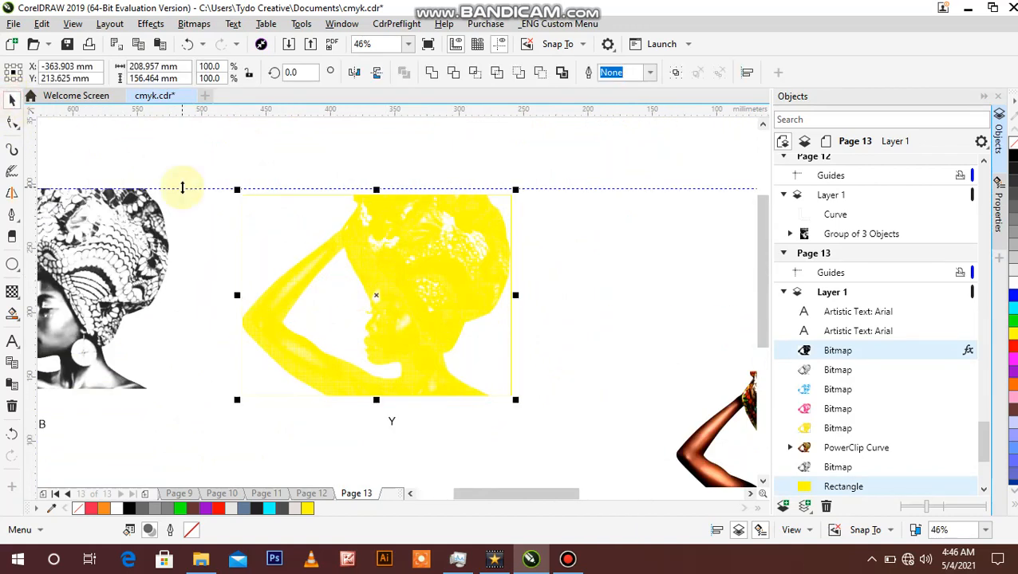
left_click(12, 100)
left_click(393, 253)
left_click_drag(393, 253, 418, 286)
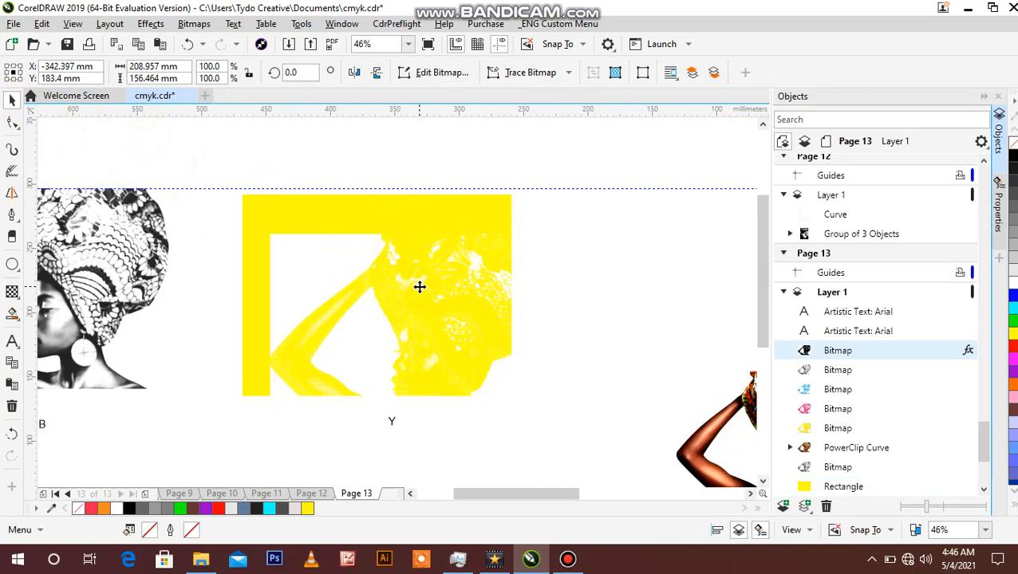
key("ctrl+z")
Step: Group the Y channel bitmap with its yellow rectangle
left_click(200, 147)
left_click_drag(200, 148, 570, 412)
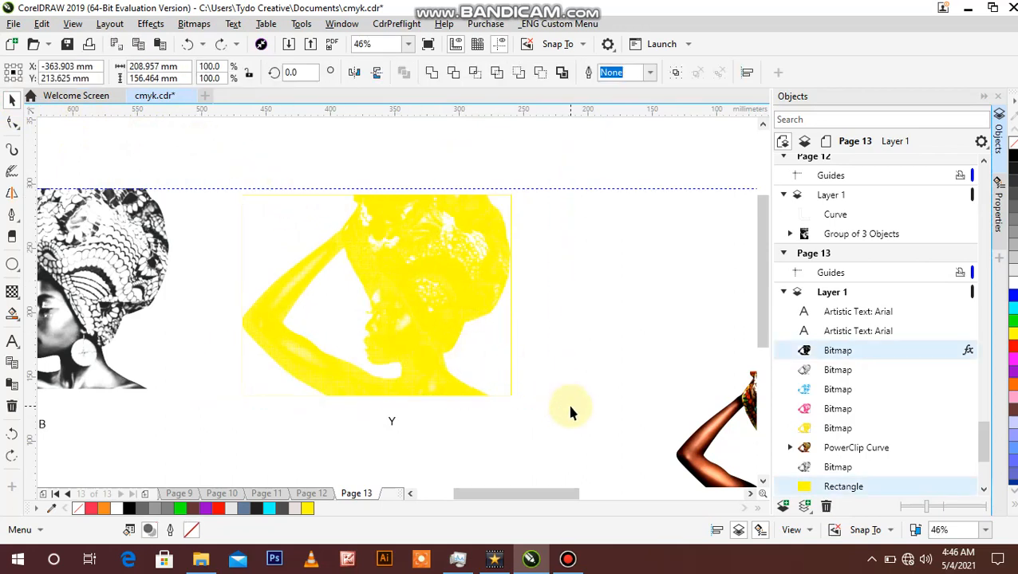
key("ctrl+g")
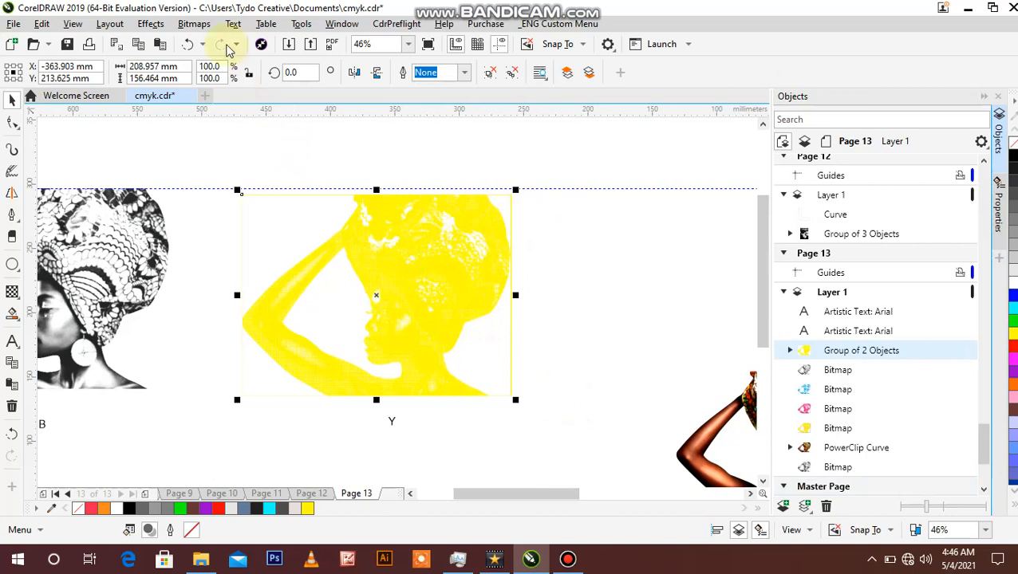
Step: Try converting the grouped Y channel artwork to a 300 dpi CMYK bitmap with anti-aliasing, and undo the conversion
left_click(199, 24)
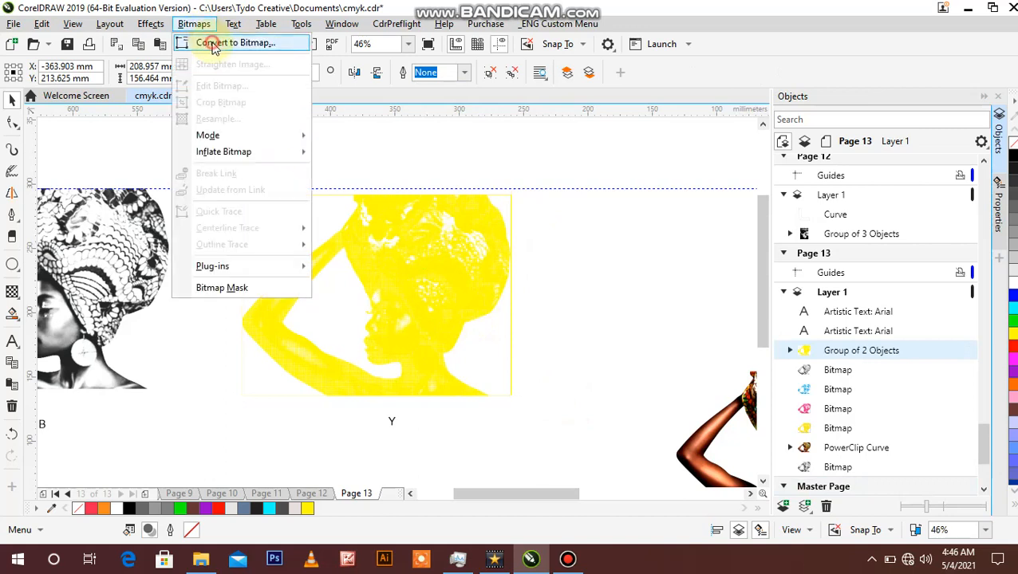
left_click(211, 42)
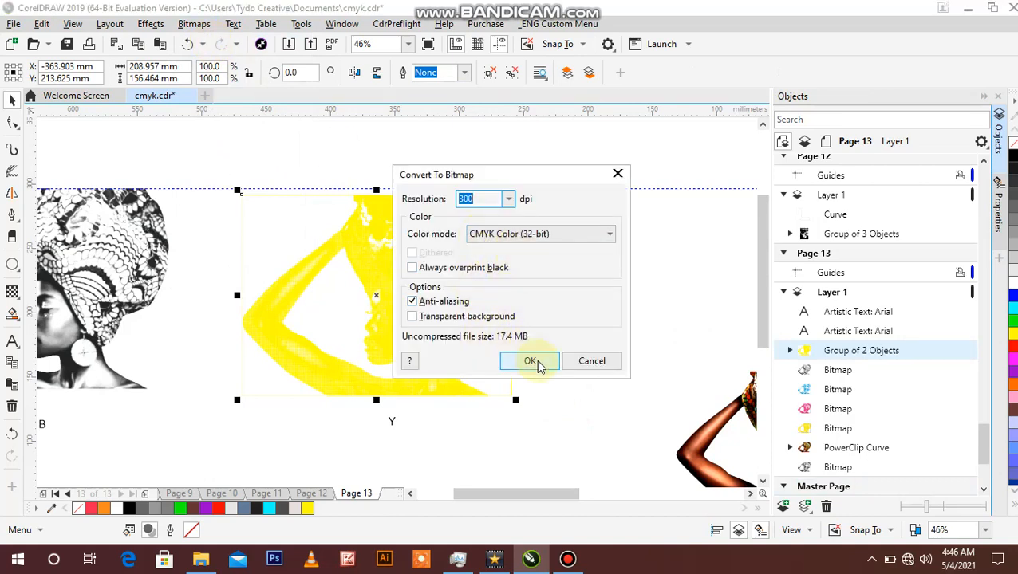
left_click(531, 361)
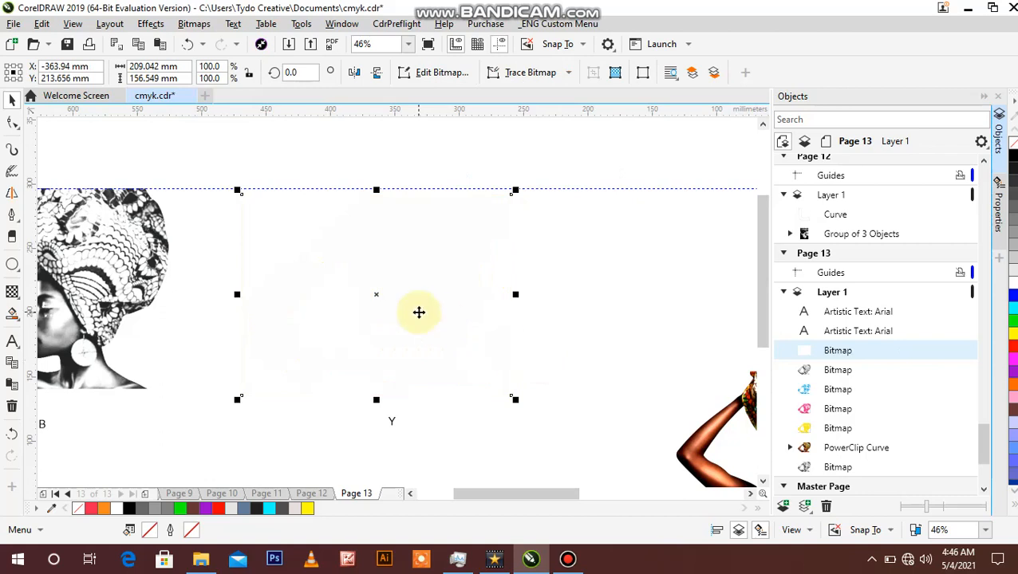
key("ctrl+z")
left_click(293, 185)
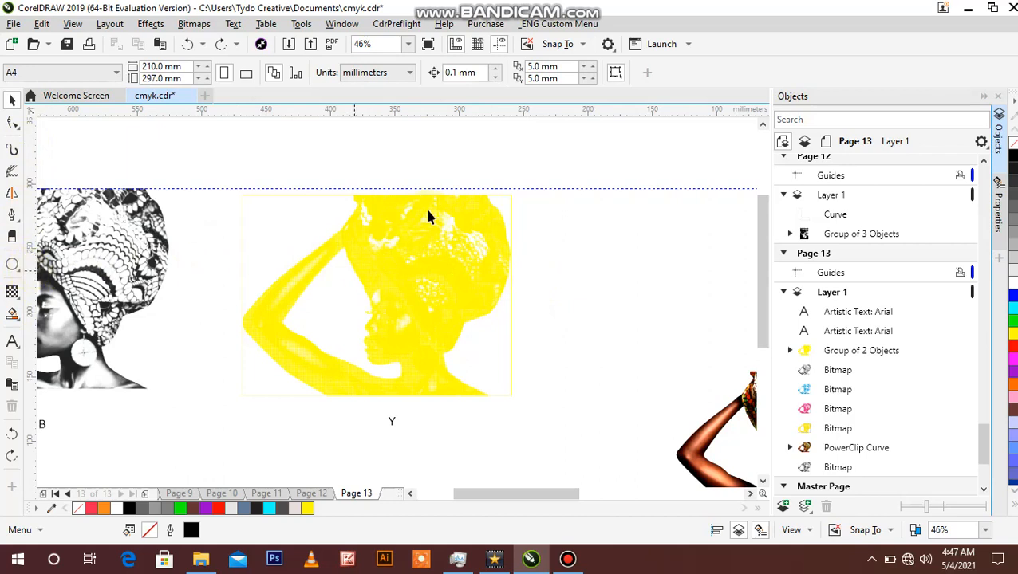
left_click(316, 165)
left_click_drag(197, 141, 588, 414)
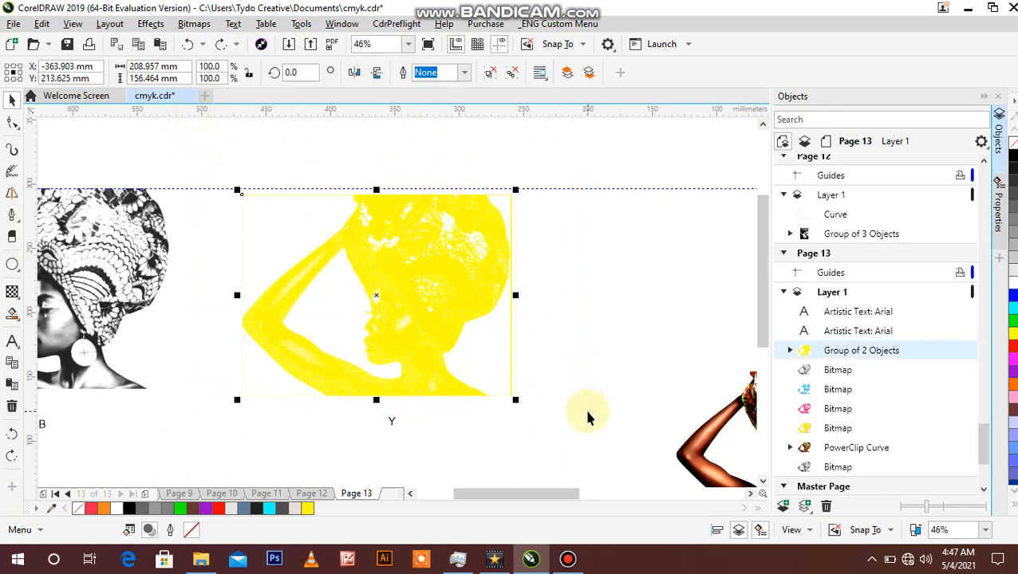
left_click(602, 330)
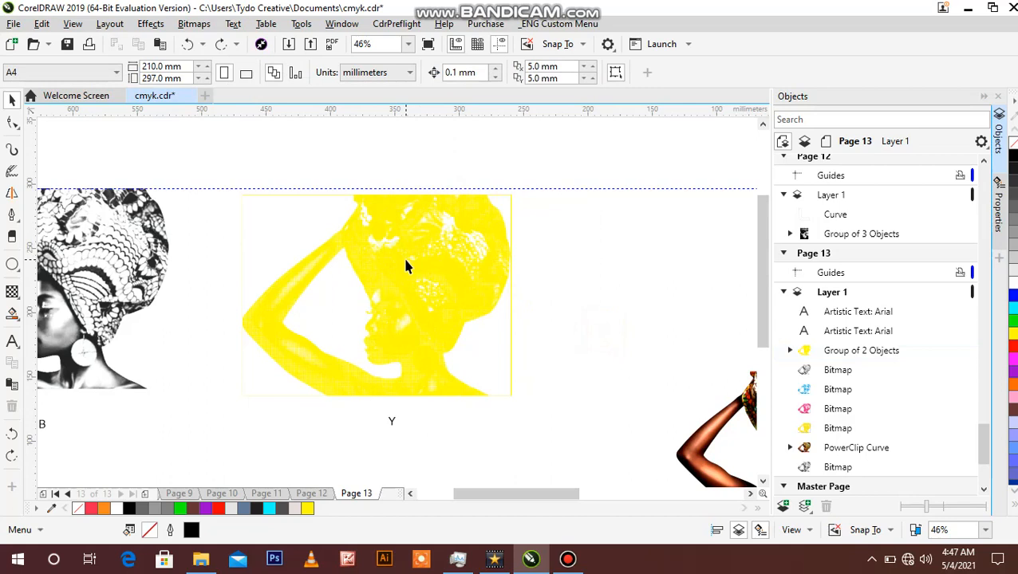
left_click(236, 154)
left_click(409, 285)
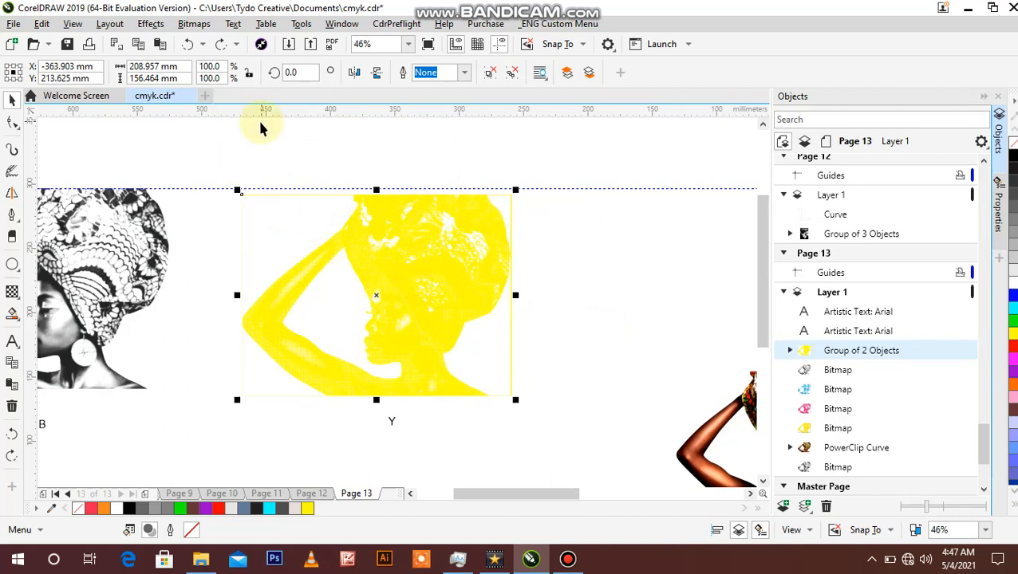
Step: Convert the grouped Y channel artwork to a 300 dpi RGB Color (24-bit) bitmap with anti-aliasing and a transparent background
left_click_drag(204, 165, 574, 416)
left_click_drag(213, 156, 566, 424)
left_click(196, 24)
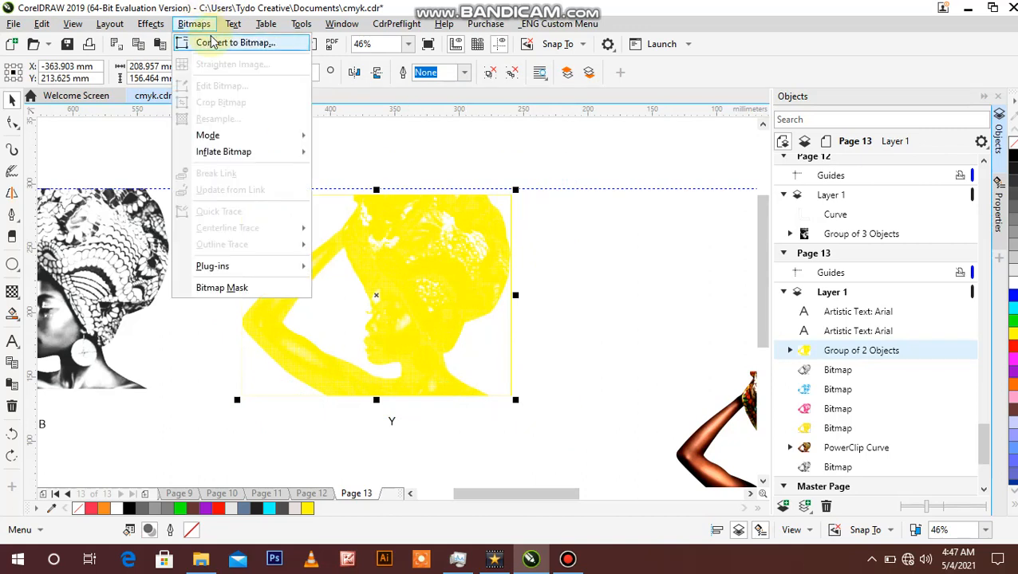
left_click(211, 42)
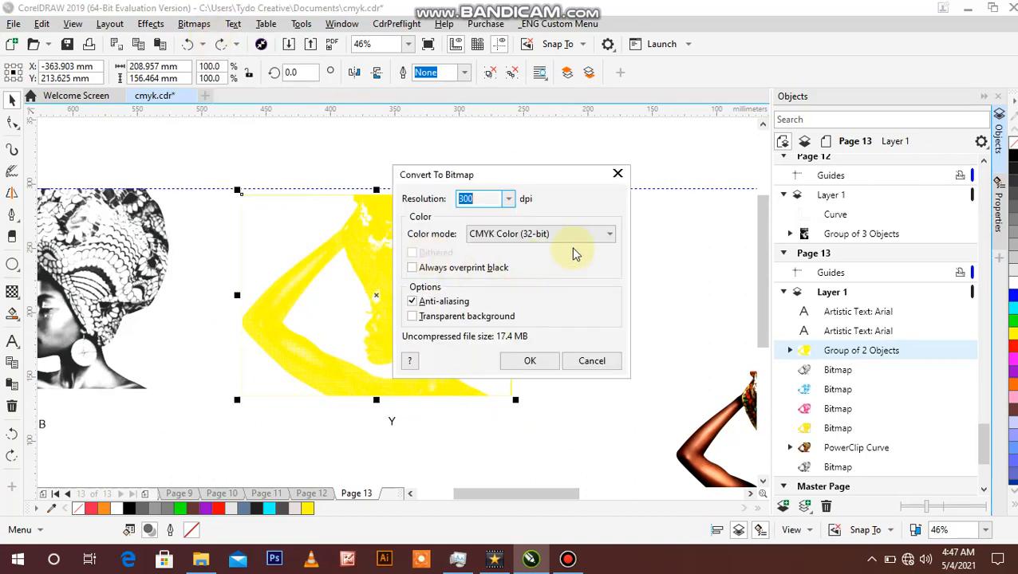
left_click(609, 234)
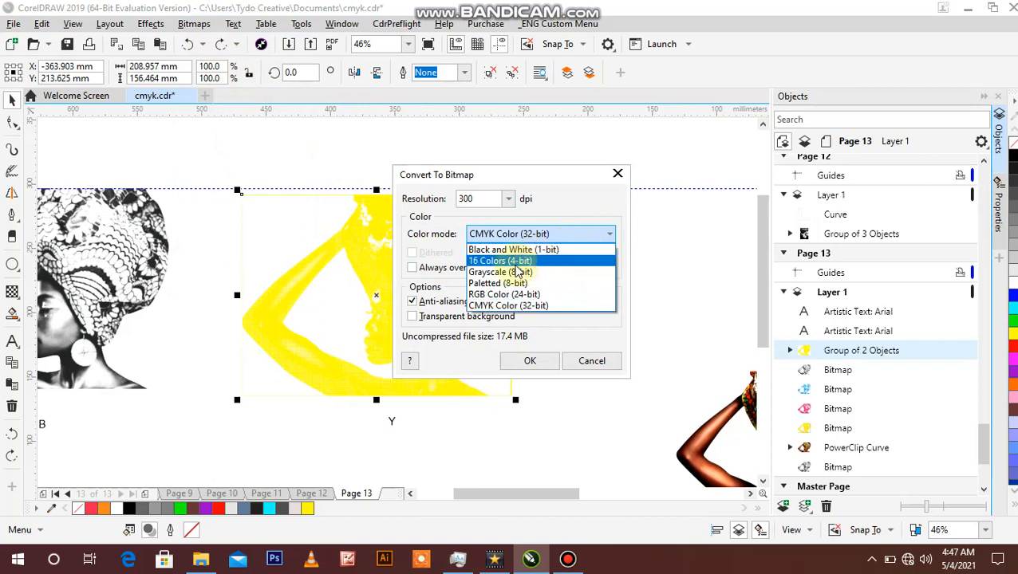
left_click(486, 295)
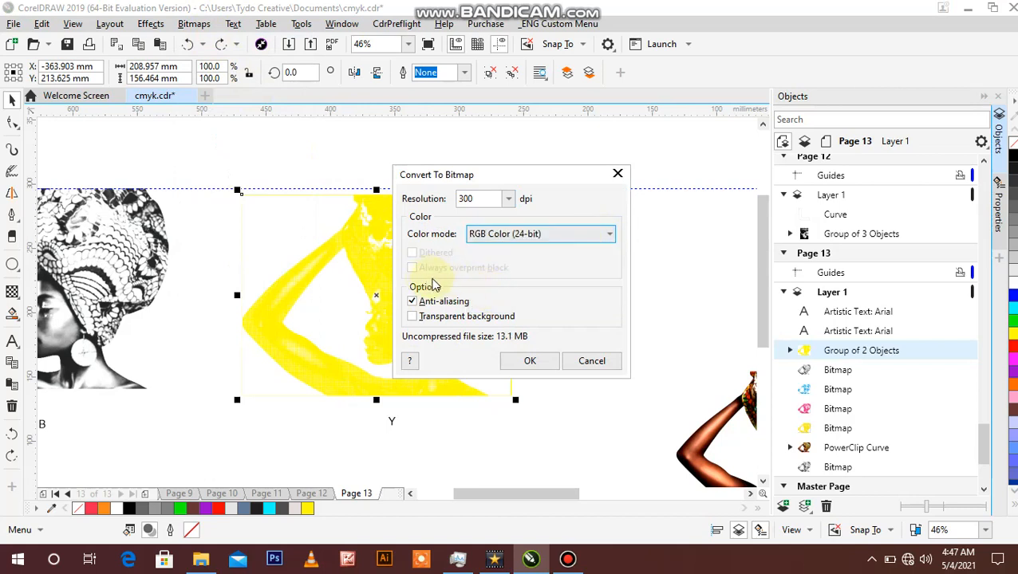
left_click(415, 319)
left_click(532, 360)
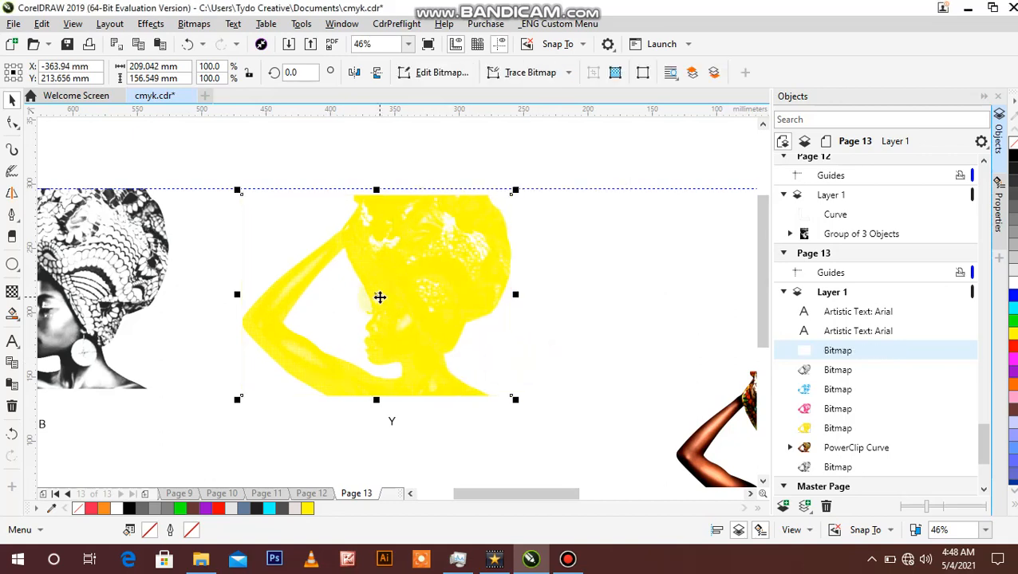
Step: Move the converted Y channel bitmap up and aside to check it, and undo the move
key("z")
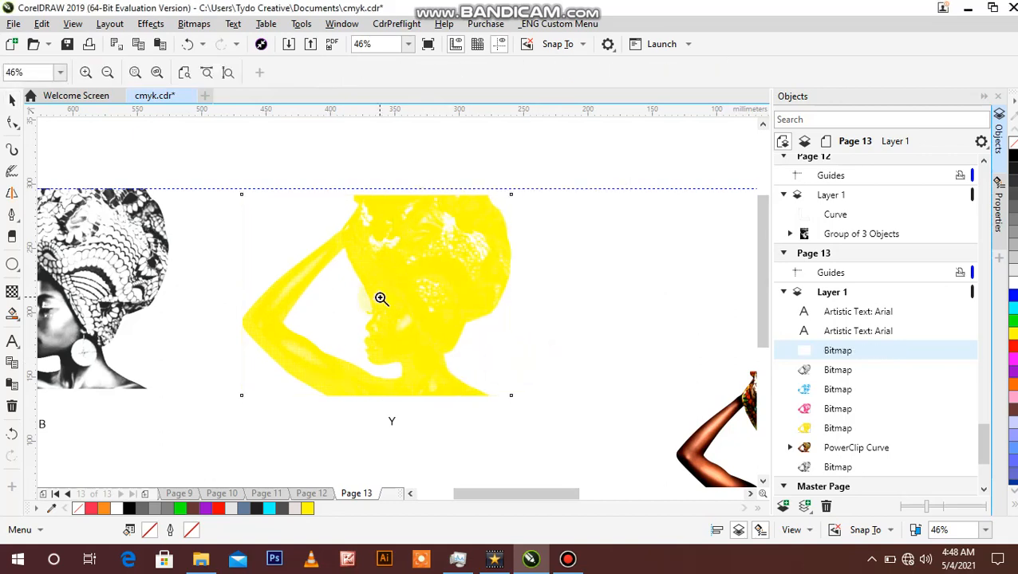
left_click(12, 101)
left_click_drag(397, 218, 454, 188)
key("ctrl+z")
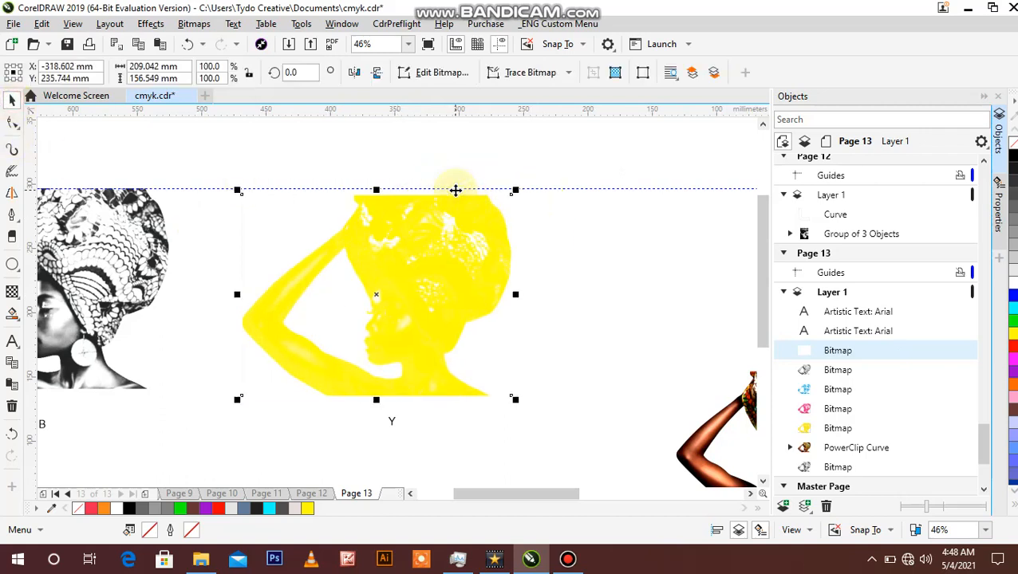
Step: Sample the yellow of the converted Y channel bitmap into the document palette
left_click(51, 509)
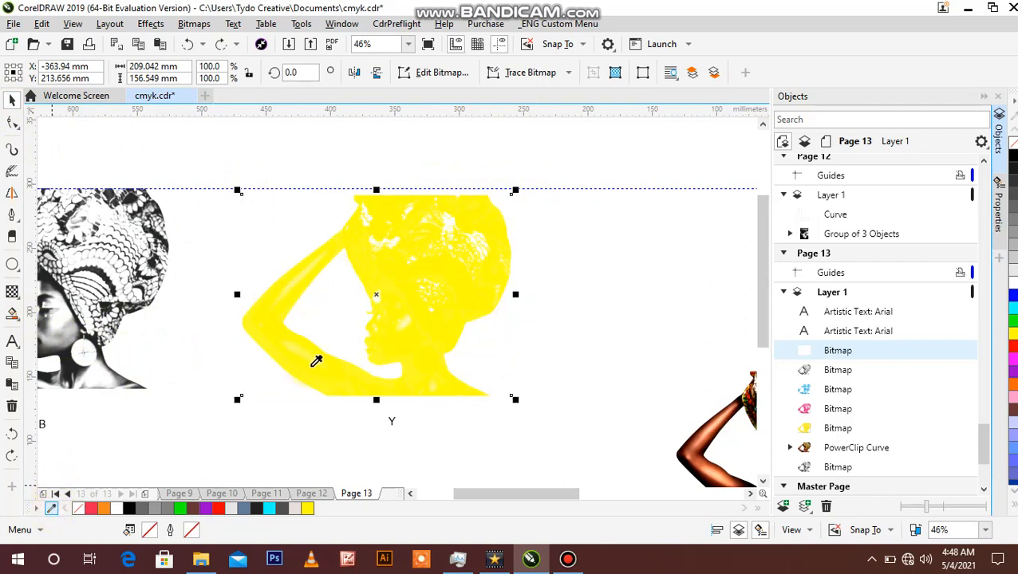
left_click(373, 251)
left_click(291, 158)
Step: Convert the Y channel bitmap to CMYK Color (32-bit) at 300 dpi with anti-aliasing and no transparent background
left_click(389, 239)
left_click(190, 26)
left_click(206, 43)
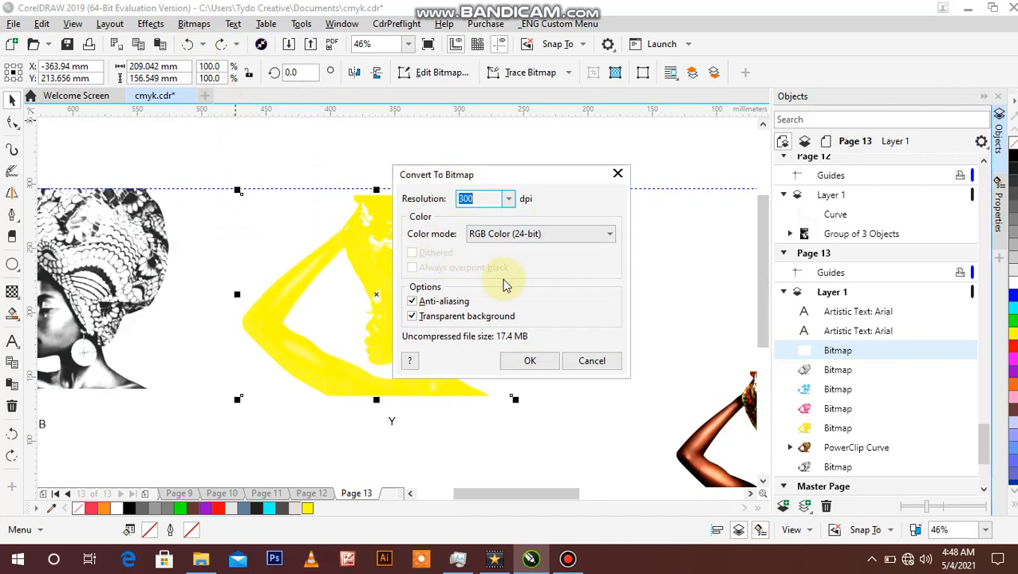
left_click(594, 236)
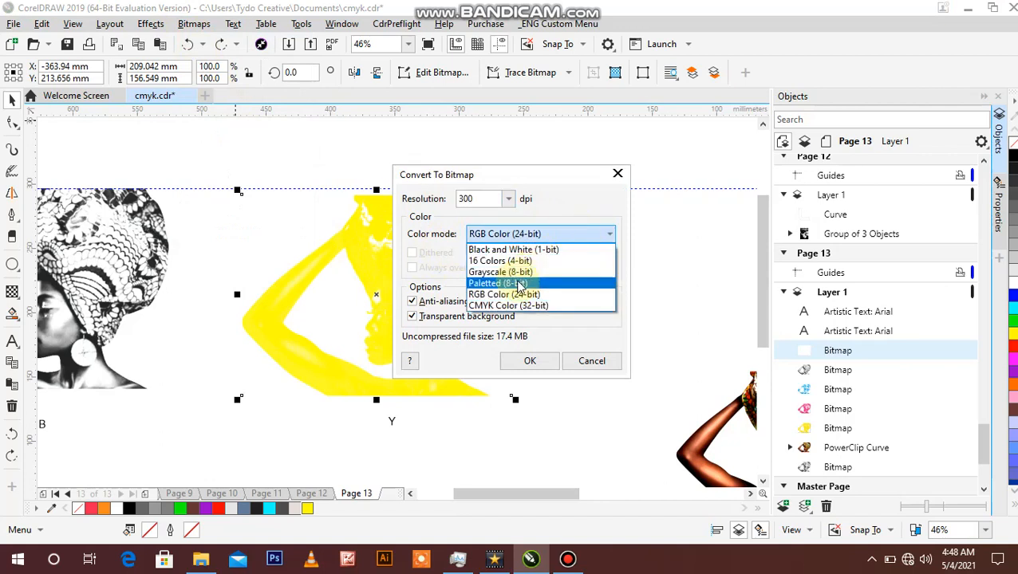
left_click(504, 306)
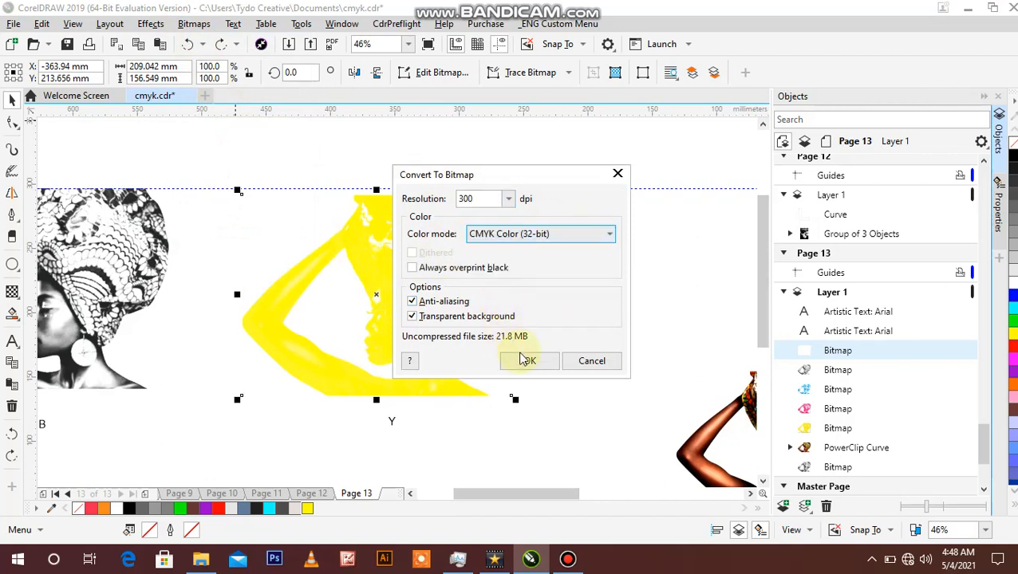
left_click(411, 317)
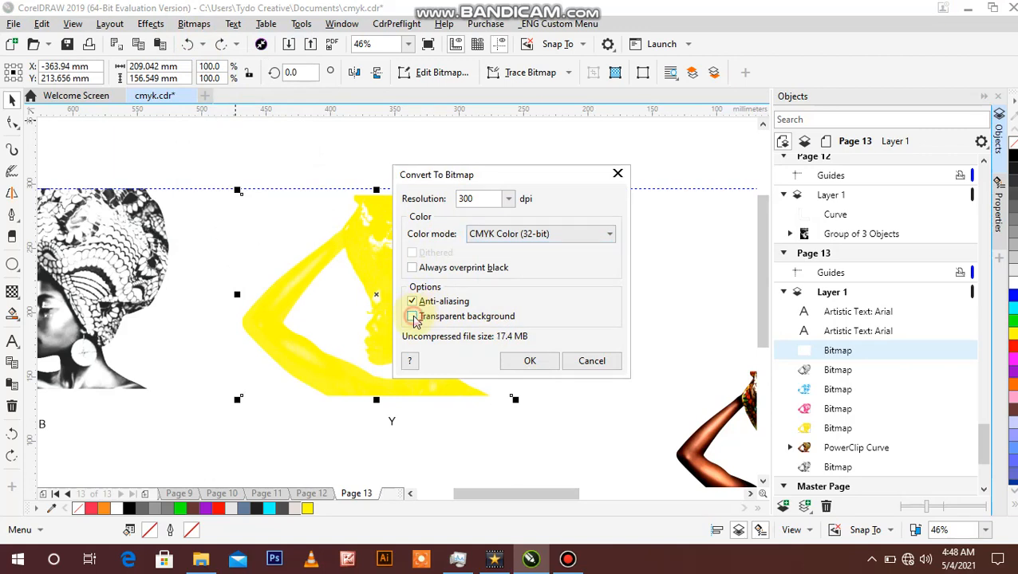
left_click(529, 363)
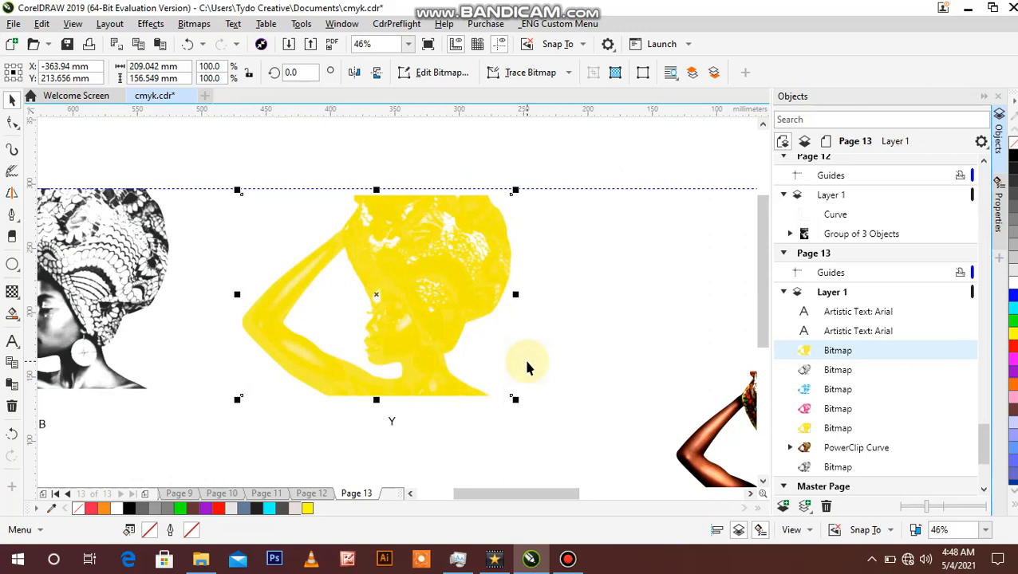
Step: Examine the halftone dots of the yellow Y channel bitmap up close and compare it with the B channel image
key("z")
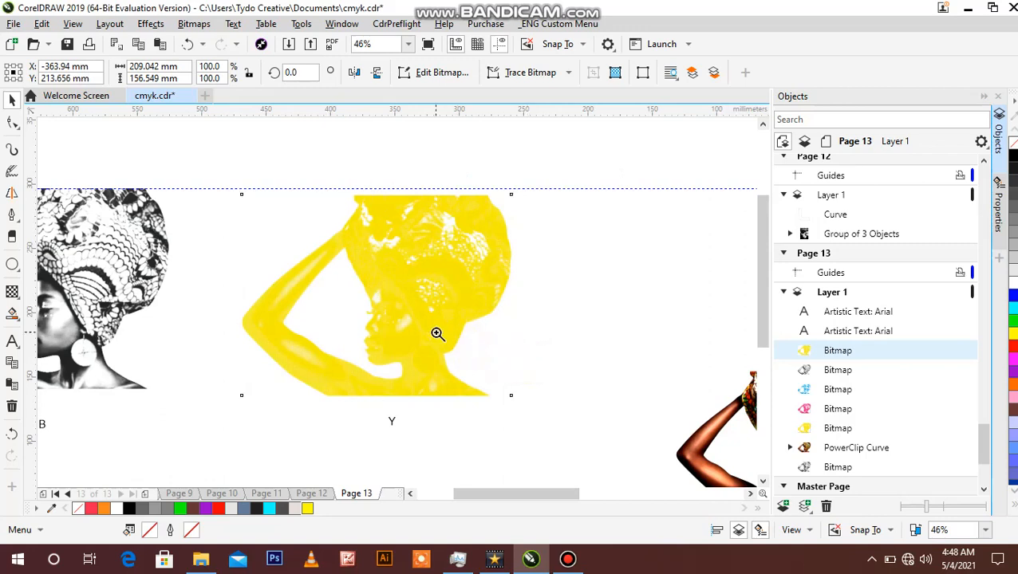
left_click(398, 333)
left_click(398, 334)
left_click(398, 334)
right_click(398, 333)
right_click(398, 333)
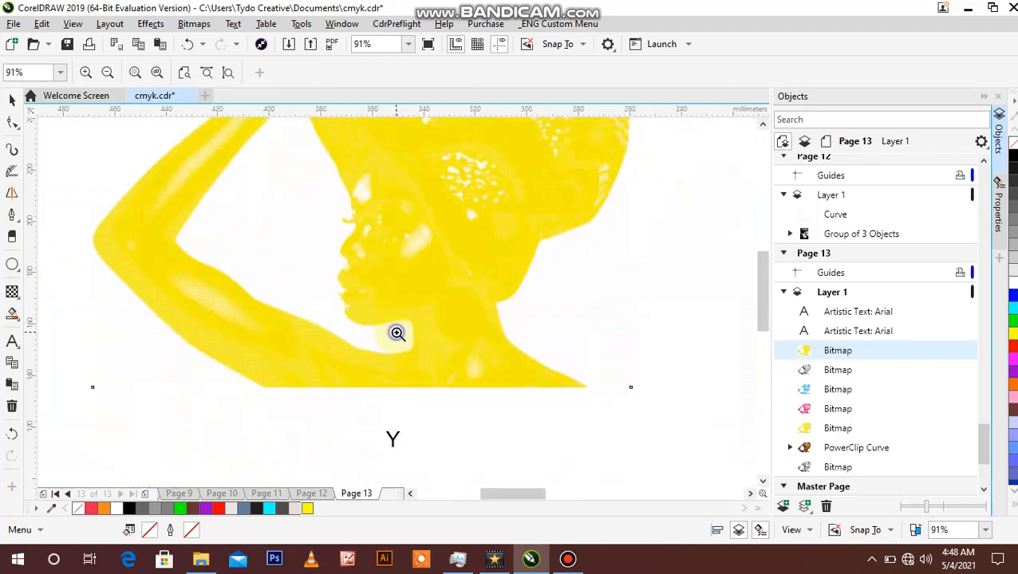
right_click(397, 333)
right_click(398, 334)
left_click(413, 314)
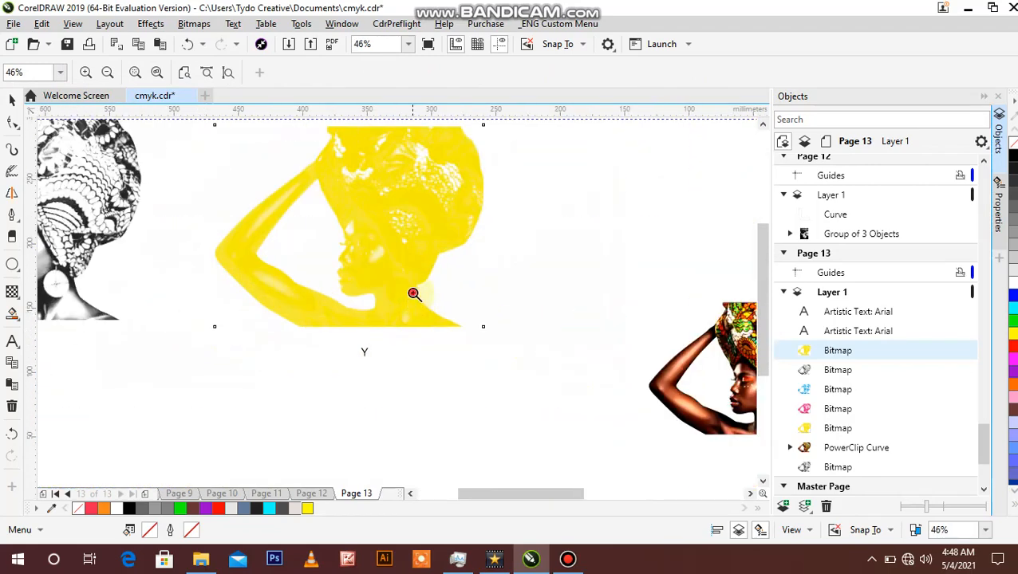
left_click(414, 294)
left_click(379, 292)
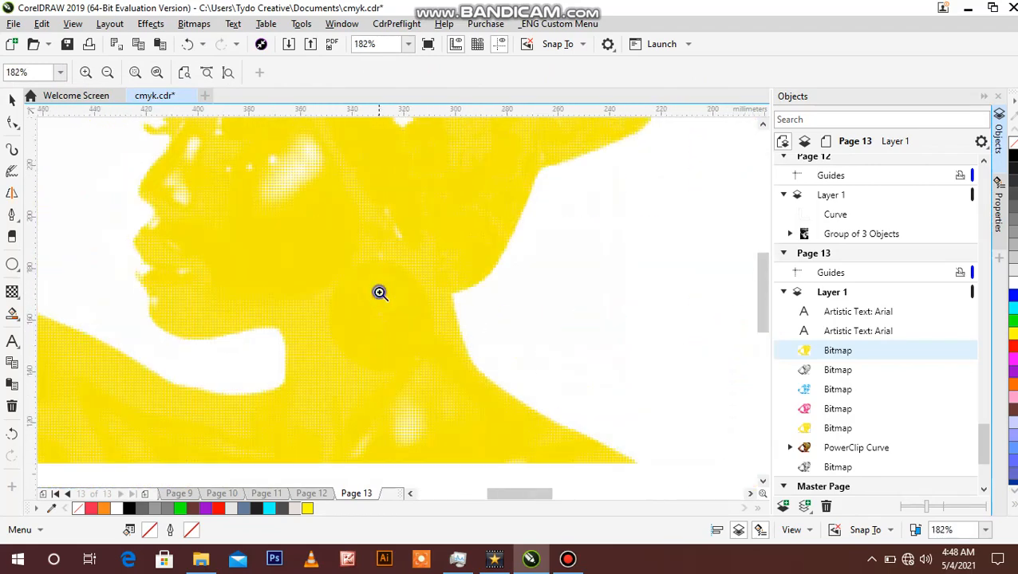
right_click(381, 294)
right_click(380, 294)
right_click(380, 294)
right_click(381, 293)
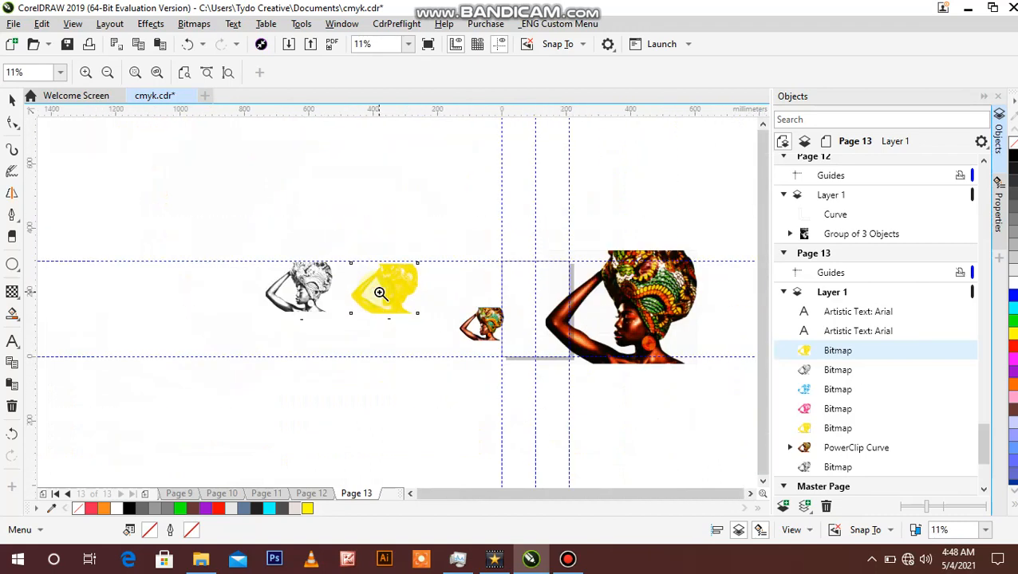
left_click(397, 271)
left_click(390, 334)
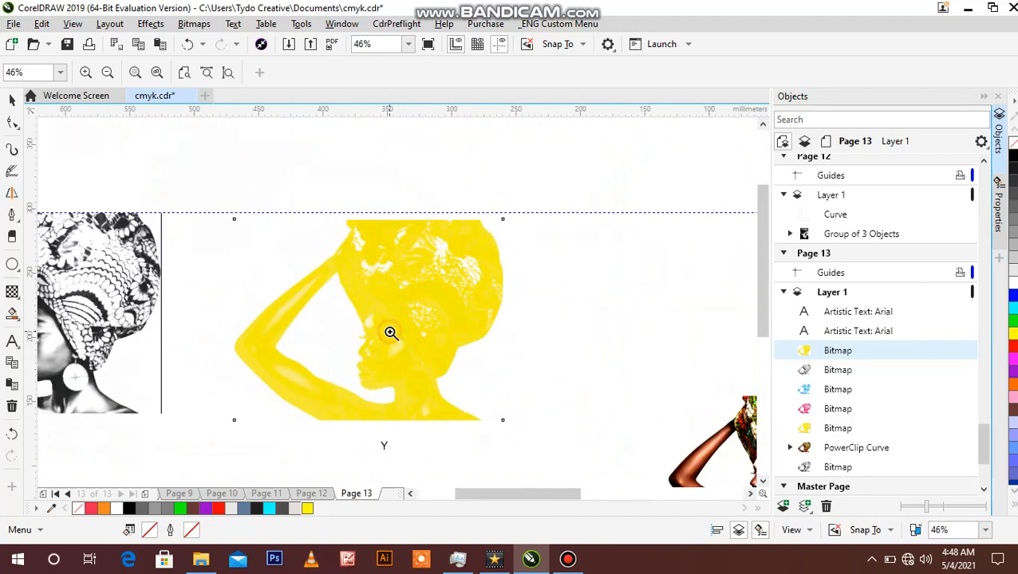
left_click(338, 340)
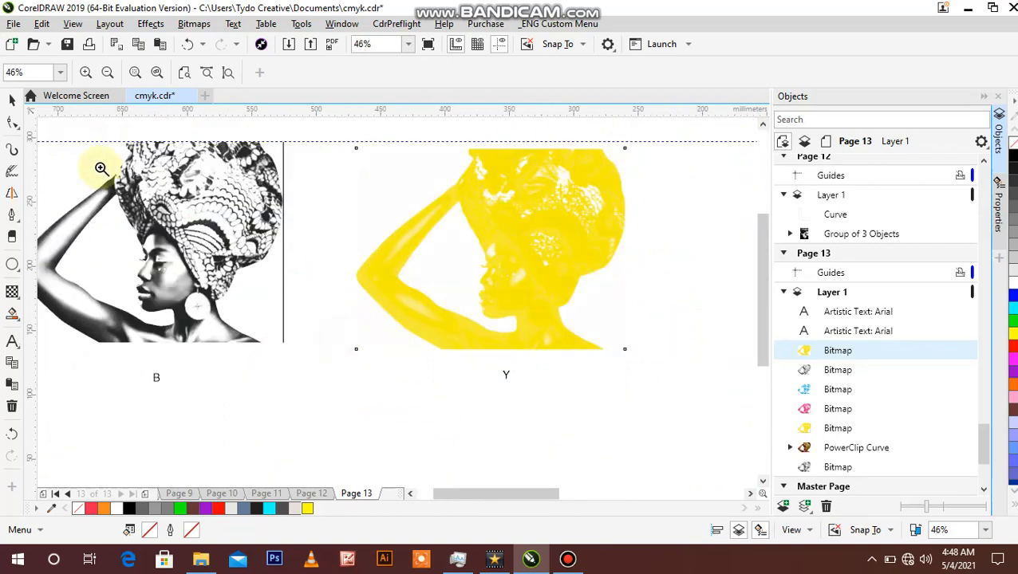
Step: Move the B channel bitmap up from its label and stack the yellow Y channel bitmap exactly over it
left_click(12, 100)
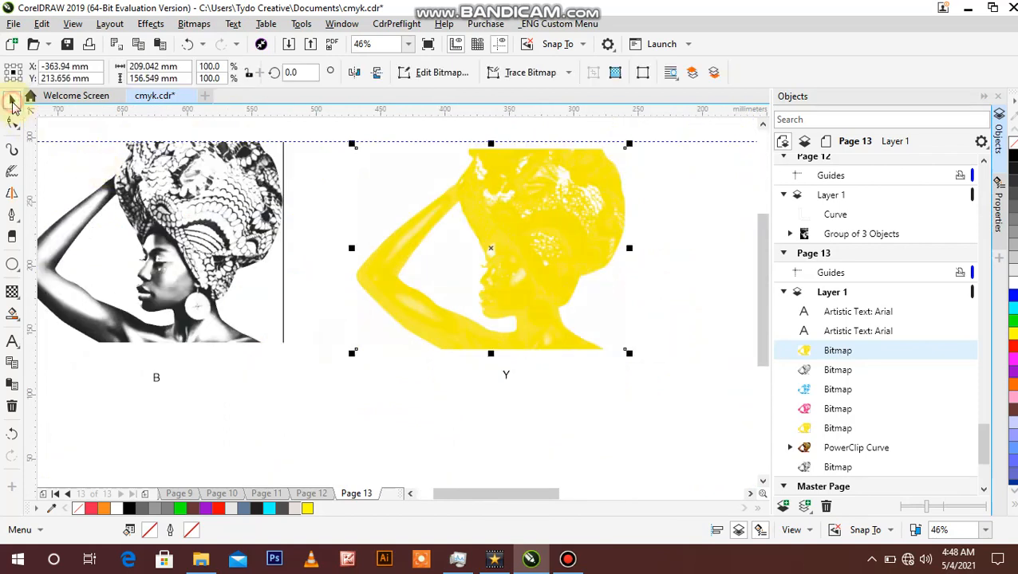
key("z")
right_click(321, 249)
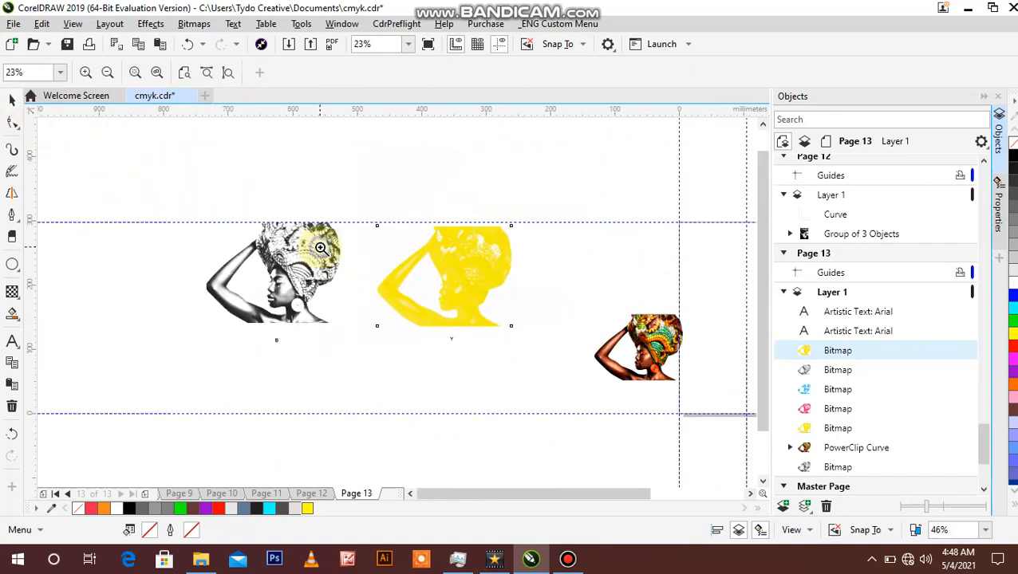
left_click(12, 100)
left_click(266, 259)
left_click_drag(288, 259, 296, 223)
left_click(447, 265)
left_click(345, 205)
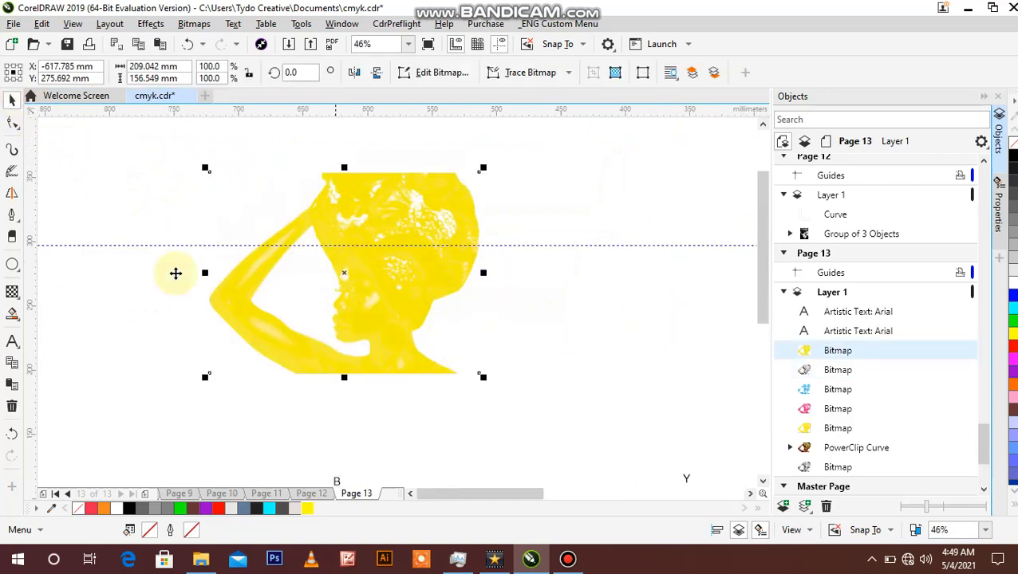
Step: Set the merge mode of the yellow bitmap to Multiply over the B channel bitmap
left_click(12, 292)
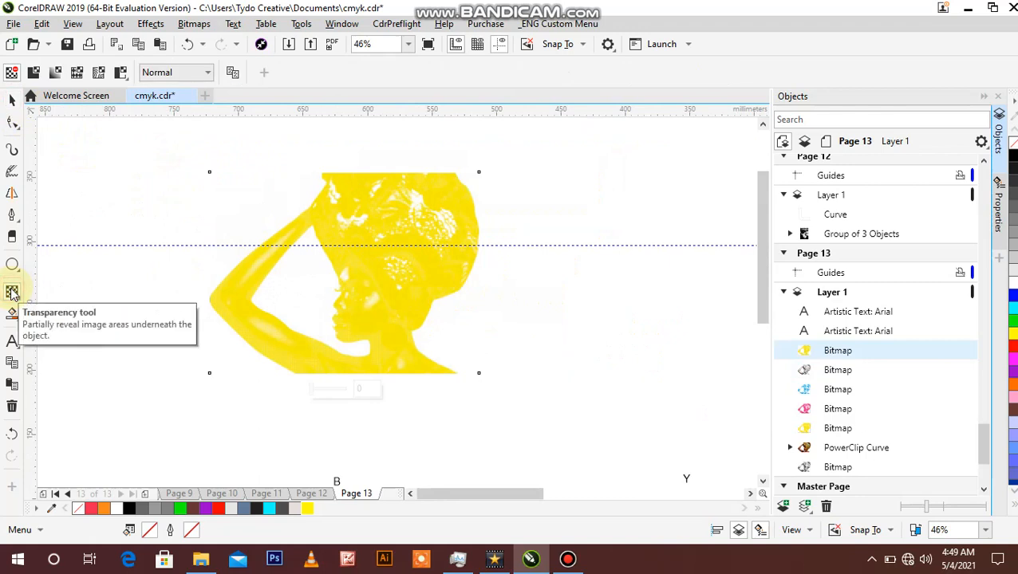
left_click(207, 75)
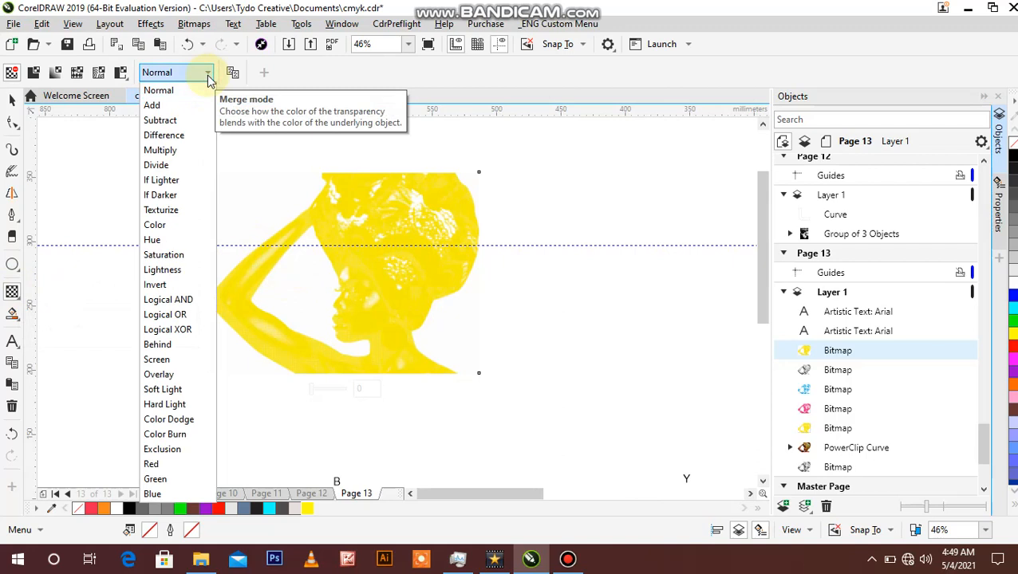
left_click(170, 153)
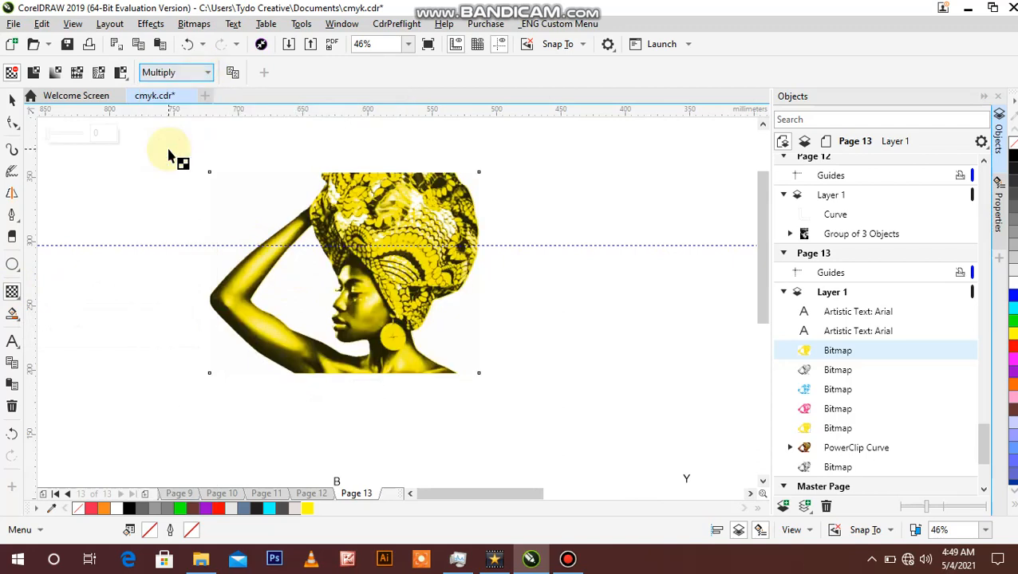
left_click(11, 100)
left_click(81, 207)
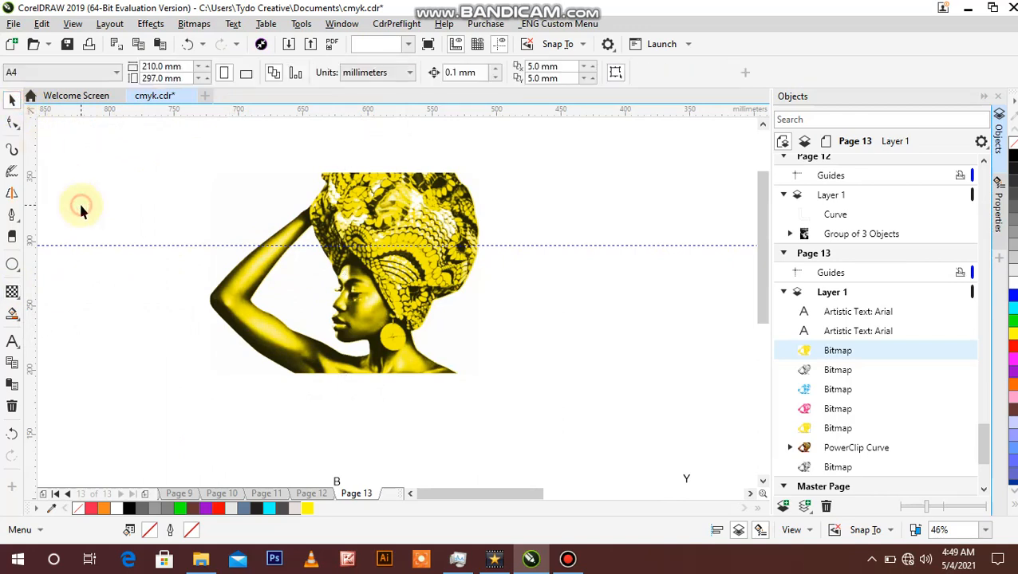
Step: Examine the halftone detail of the combined yellow and black artwork around the face, and its overall look from a distance
key("z")
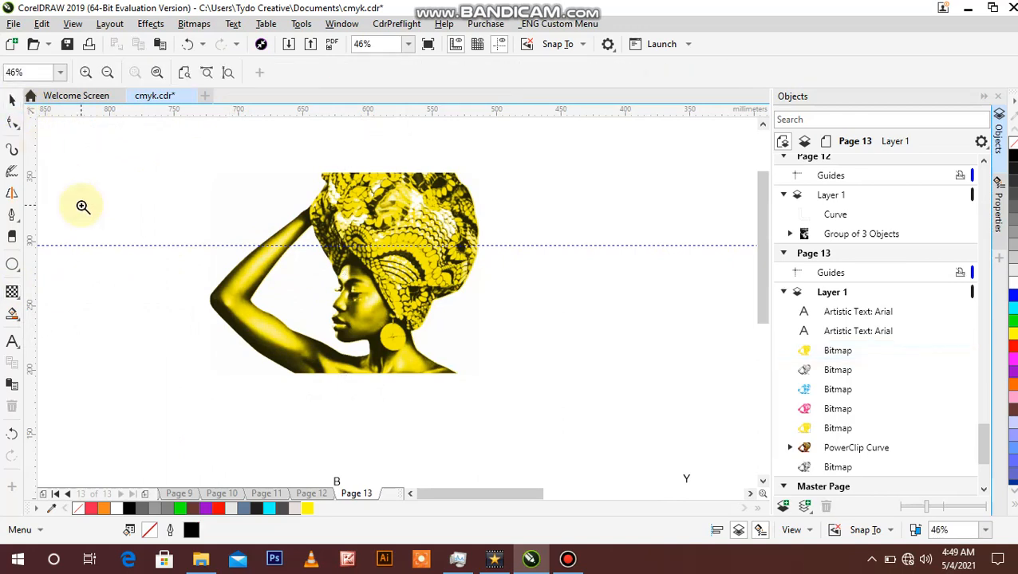
left_click(345, 284)
left_click(347, 283)
right_click(346, 283)
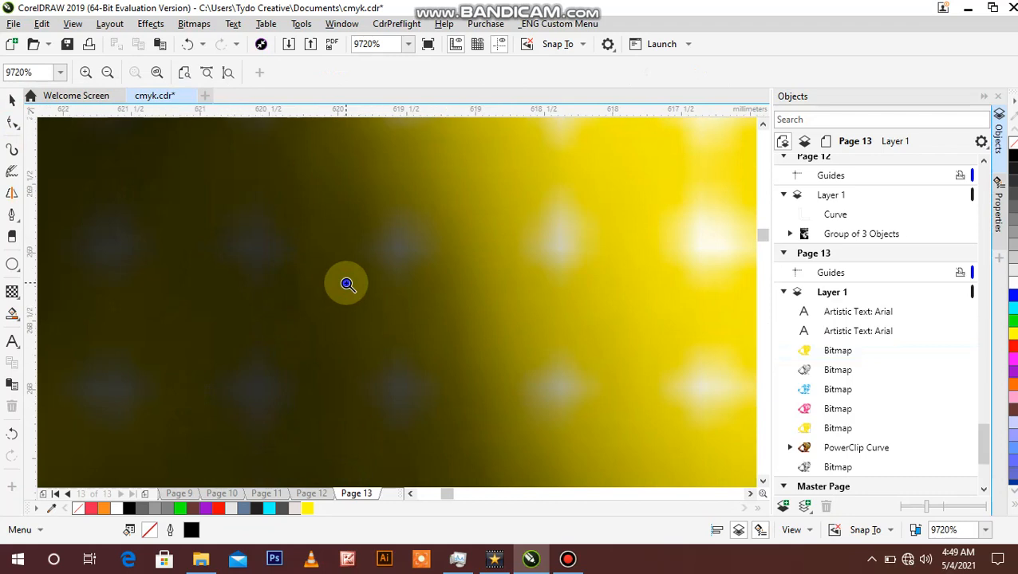
right_click(346, 283)
right_click(346, 283)
right_click(347, 284)
right_click(347, 284)
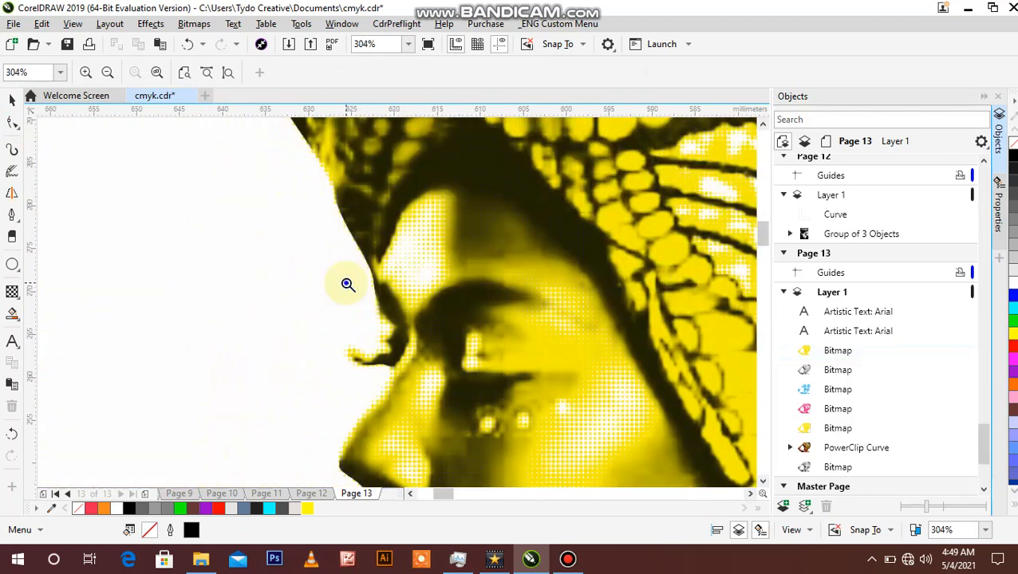
right_click(347, 284)
right_click(347, 284)
right_click(347, 284)
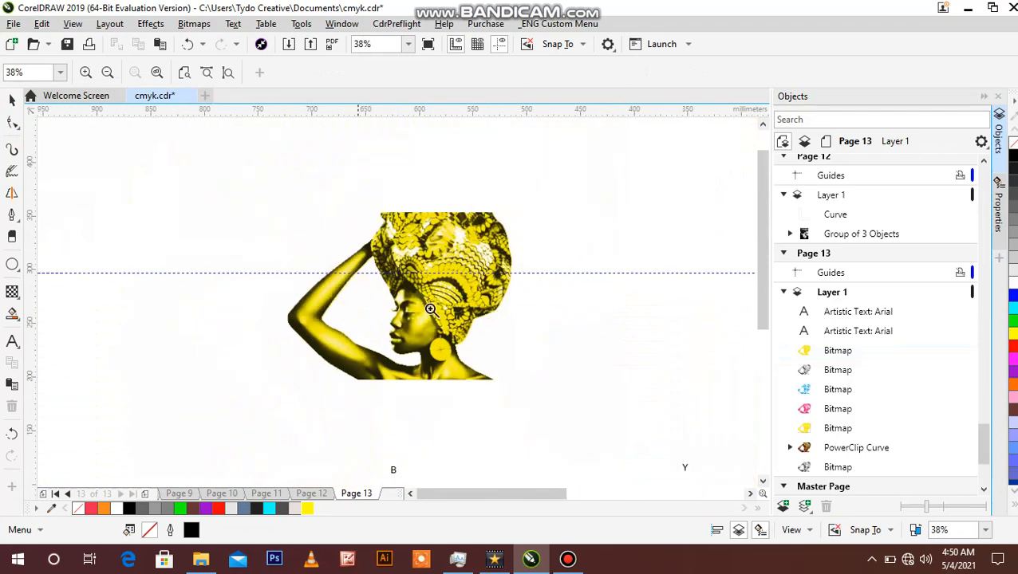
left_click(440, 316)
right_click(399, 306)
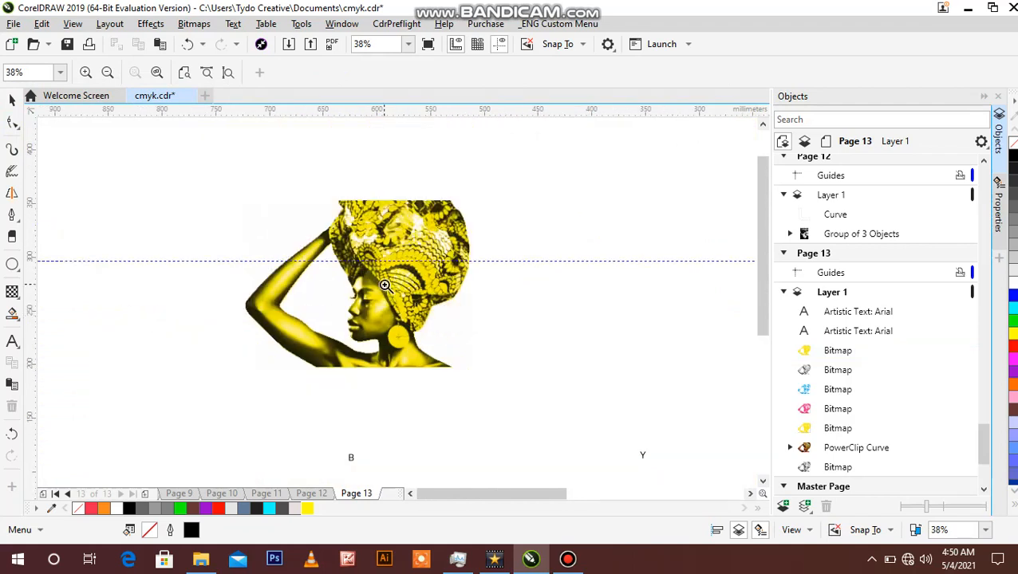
right_click(385, 285)
right_click(384, 285)
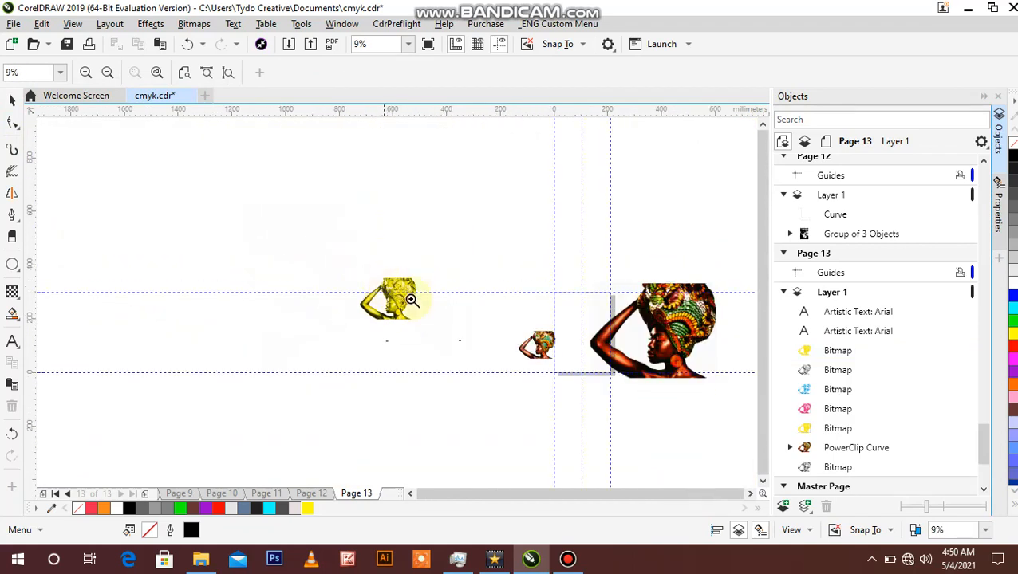
Step: Move the cyan and magenta bitmaps off the large combined artwork and place them side by side above it
left_click(447, 321)
right_click(447, 322)
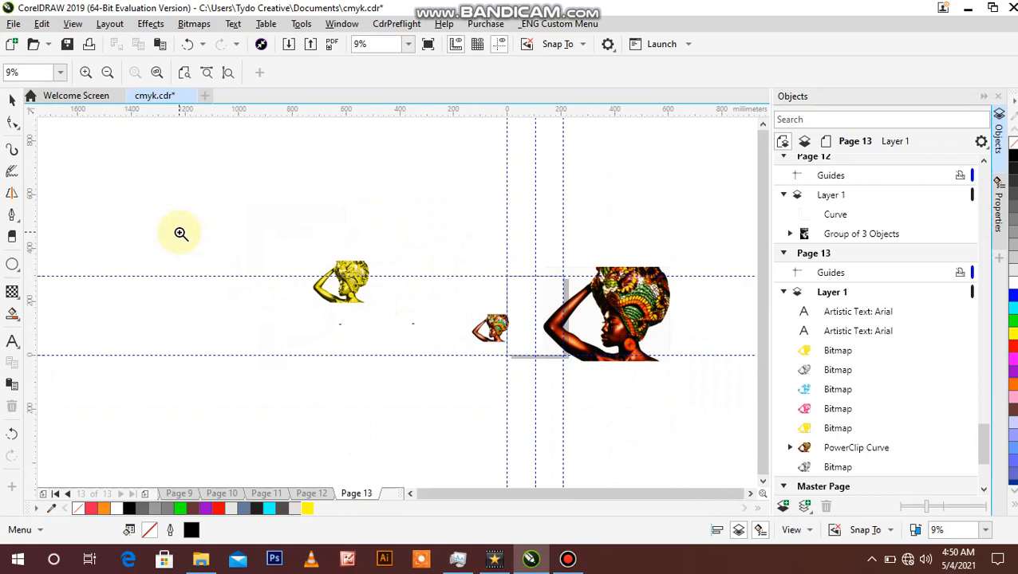
left_click(13, 100)
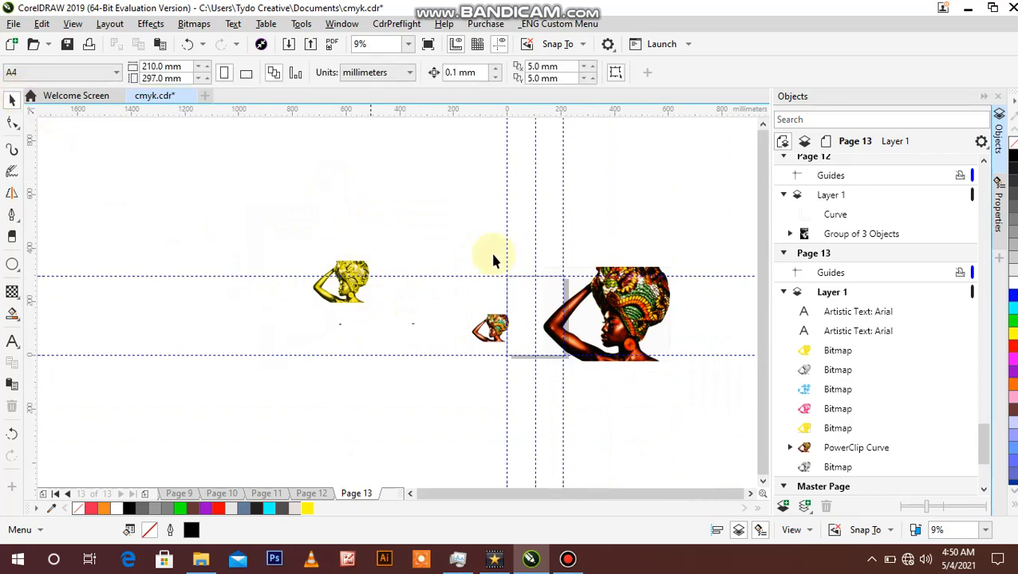
left_click(615, 302)
left_click_drag(615, 301, 685, 198)
left_click_drag(630, 310, 563, 190)
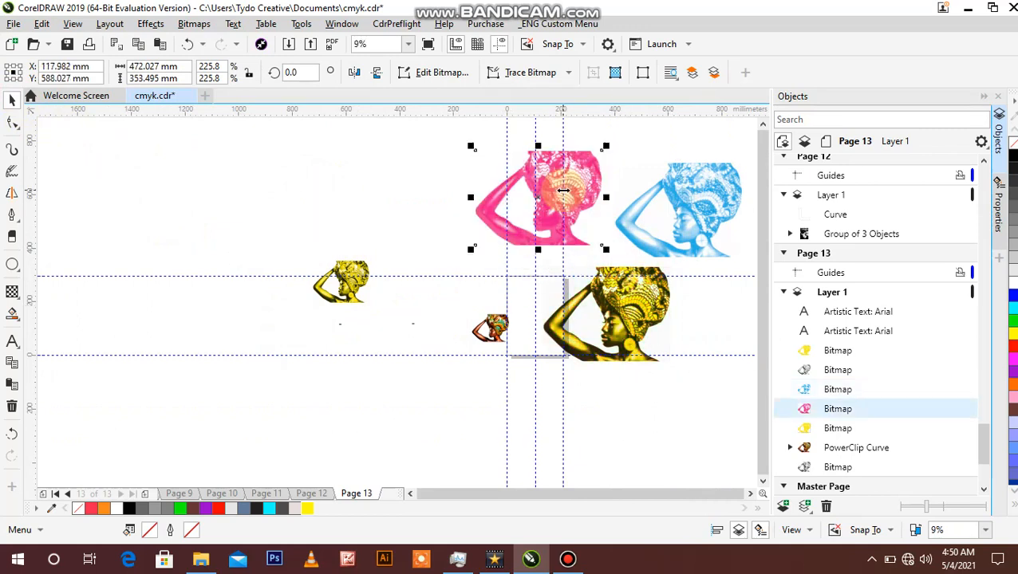
Step: Duplicate the large cyan and magenta bitmaps together, placing the copies above the small yellow and black artwork
left_click(669, 214)
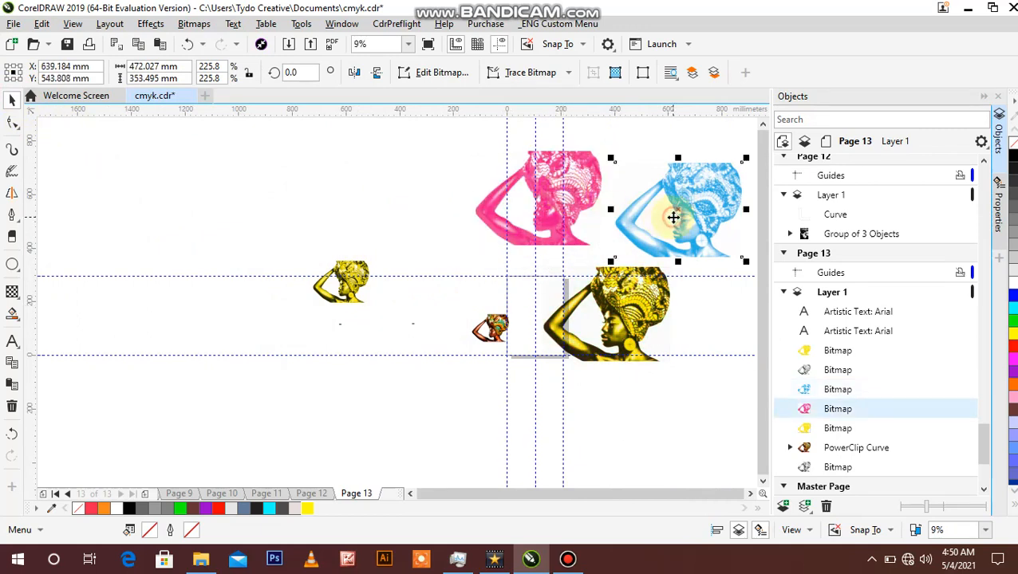
left_click(581, 193, "shift")
left_click_drag(581, 193, 365, 198)
left_click(154, 228)
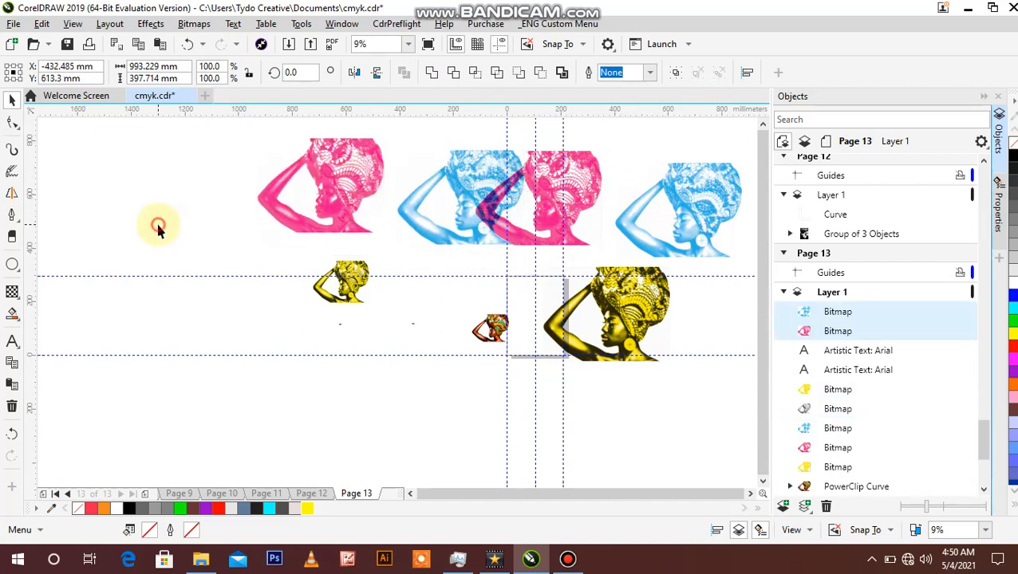
Step: Lock the scaling ratio and copy the height value of the small yellow bitmap
left_click(360, 298)
left_click_drag(182, 78, 77, 78)
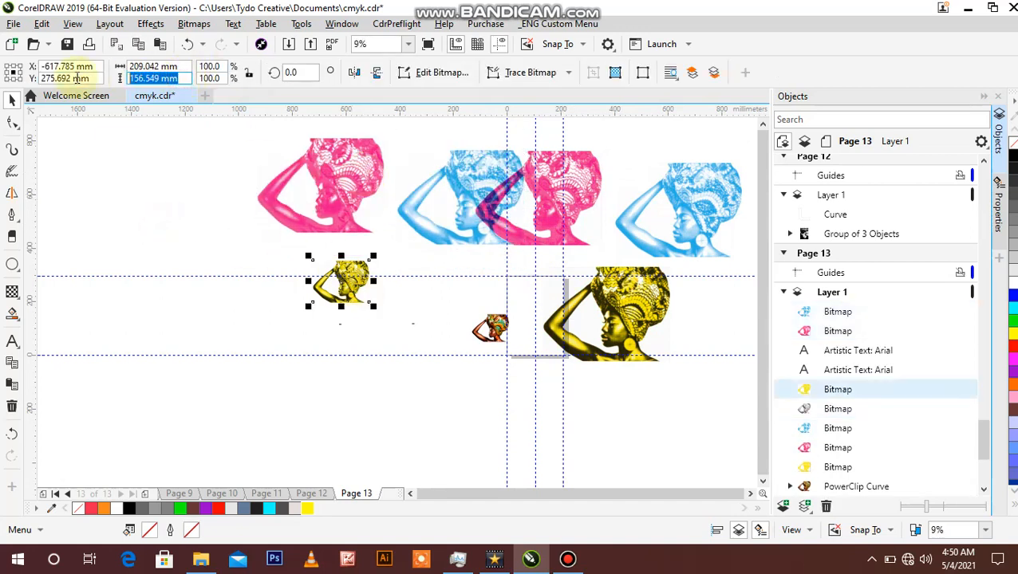
left_click(250, 77)
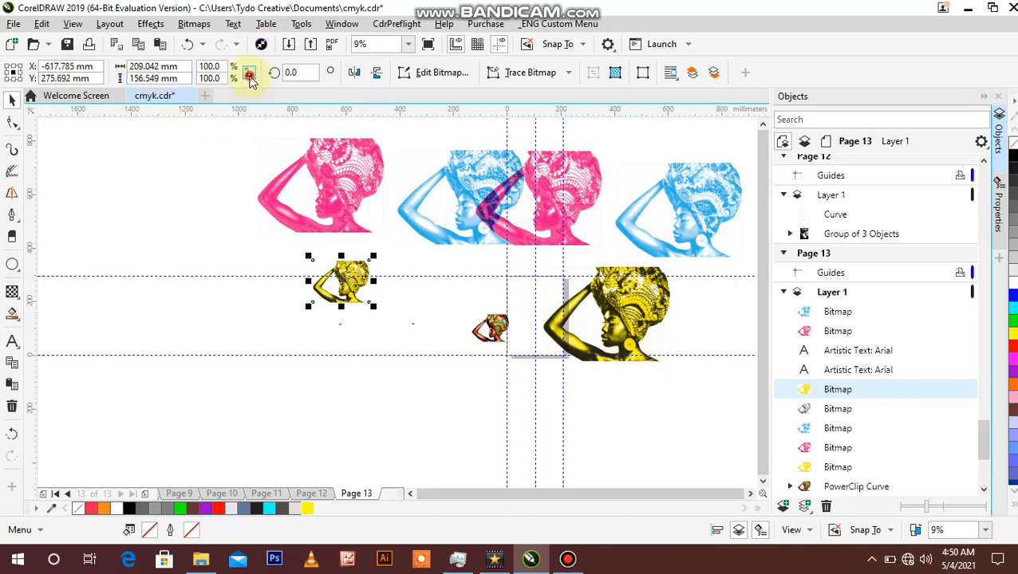
left_click_drag(190, 79, 129, 79)
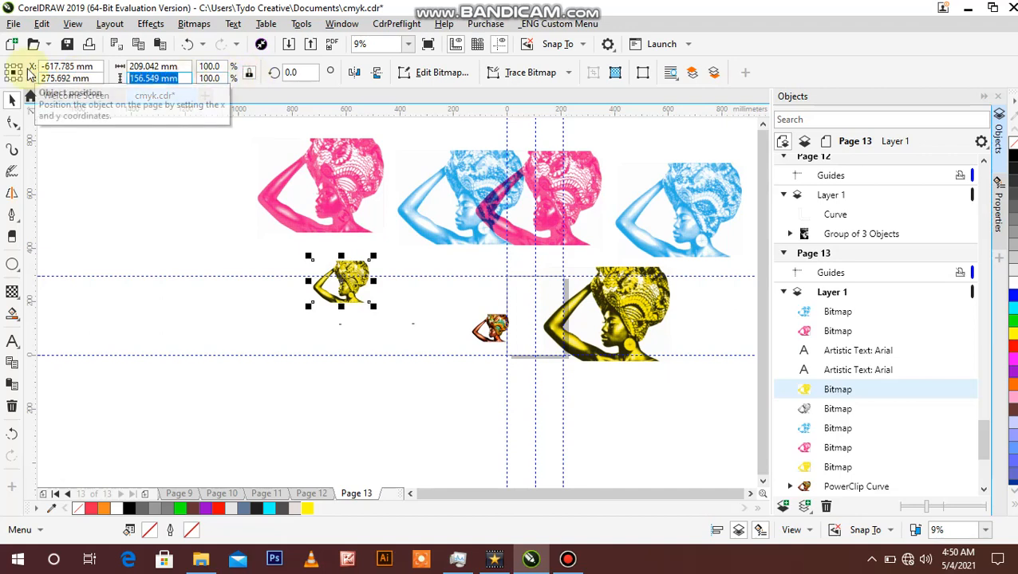
key("Return")
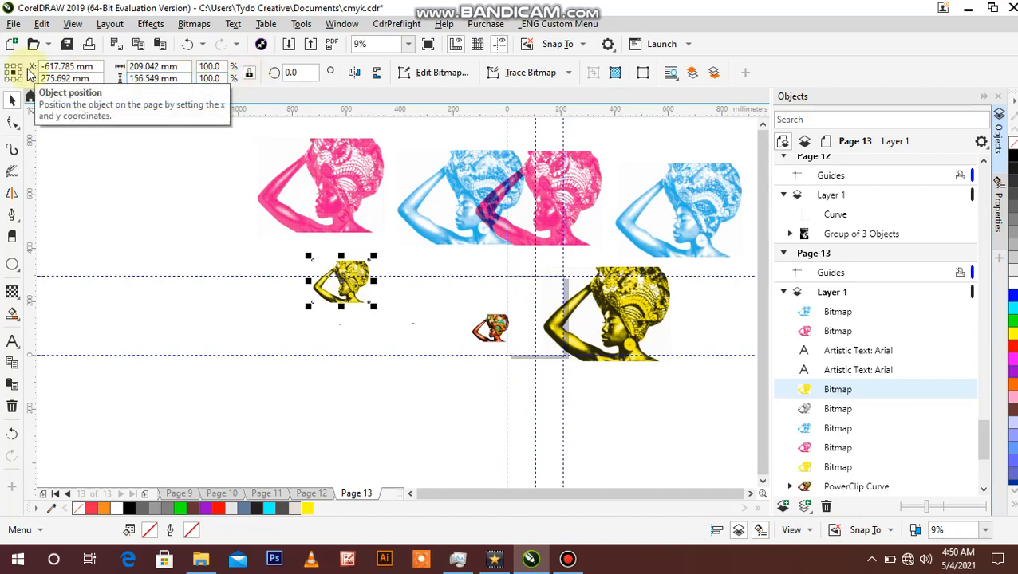
left_click(143, 208)
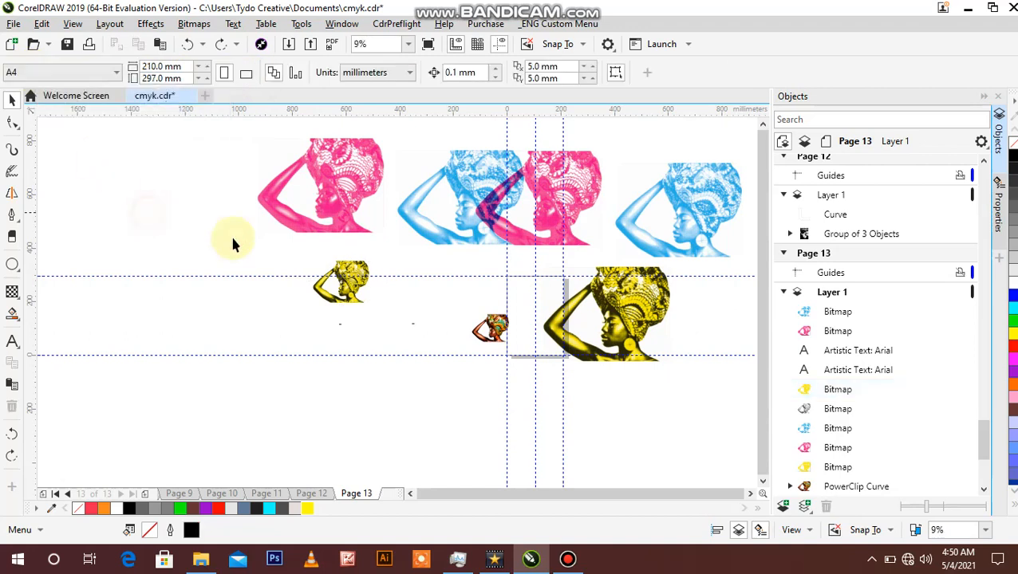
Step: Set the magenta copy's height to 156.549 mm with proportions locked and move it beside the small yellow artwork
left_click(336, 297)
left_click_drag(190, 78, 129, 79)
key("ctrl+c")
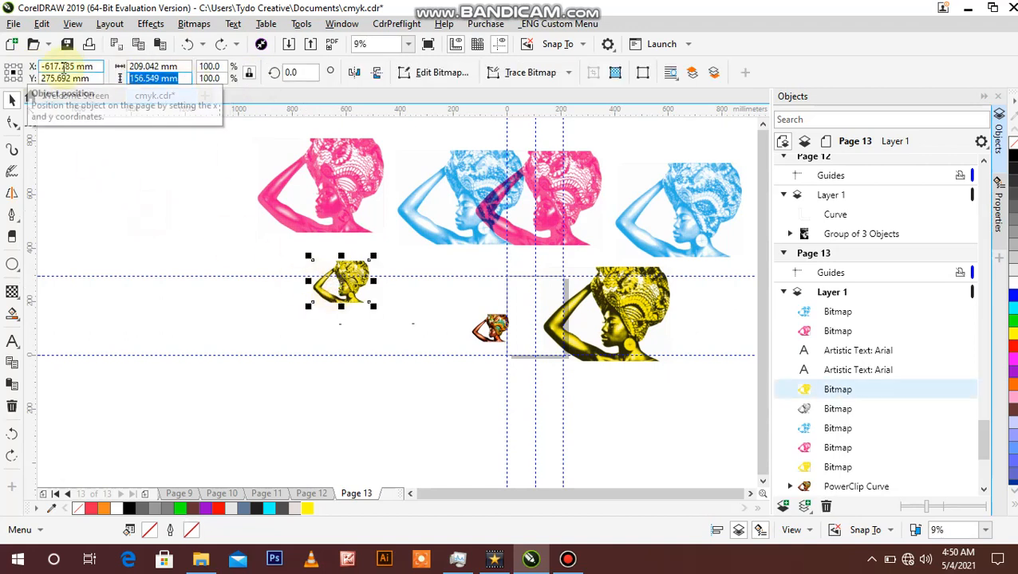
left_click(352, 176)
left_click_drag(181, 78, 129, 78)
key("ctrl+v")
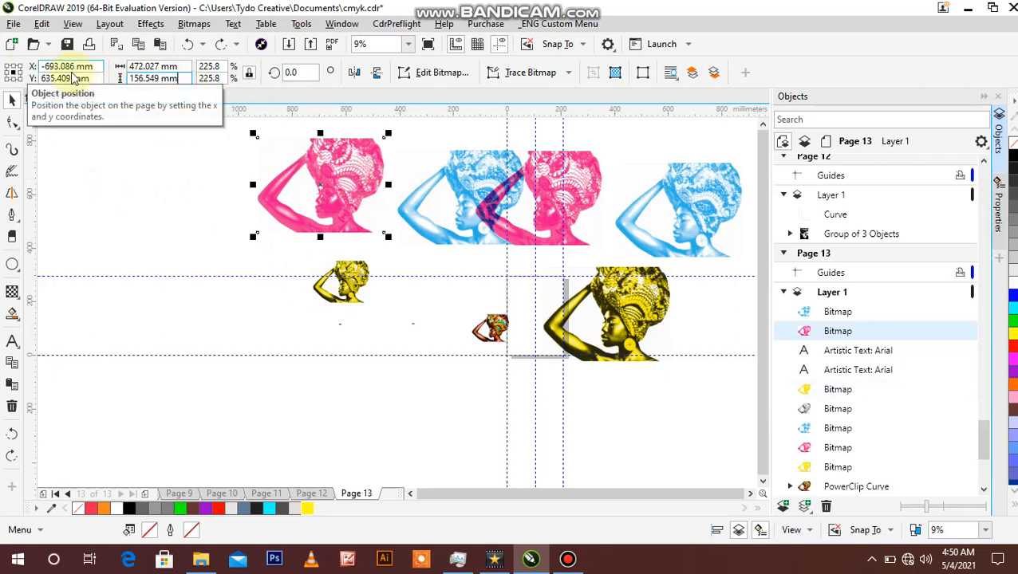
key("Return")
left_click_drag(318, 187, 307, 293)
Step: Set the cyan copy's height to 156.549 mm and move it near the small magenta and yellow bitmaps
left_click(460, 186)
left_click_drag(460, 186, 351, 176)
left_click(179, 78)
type("156.549")
key("Return")
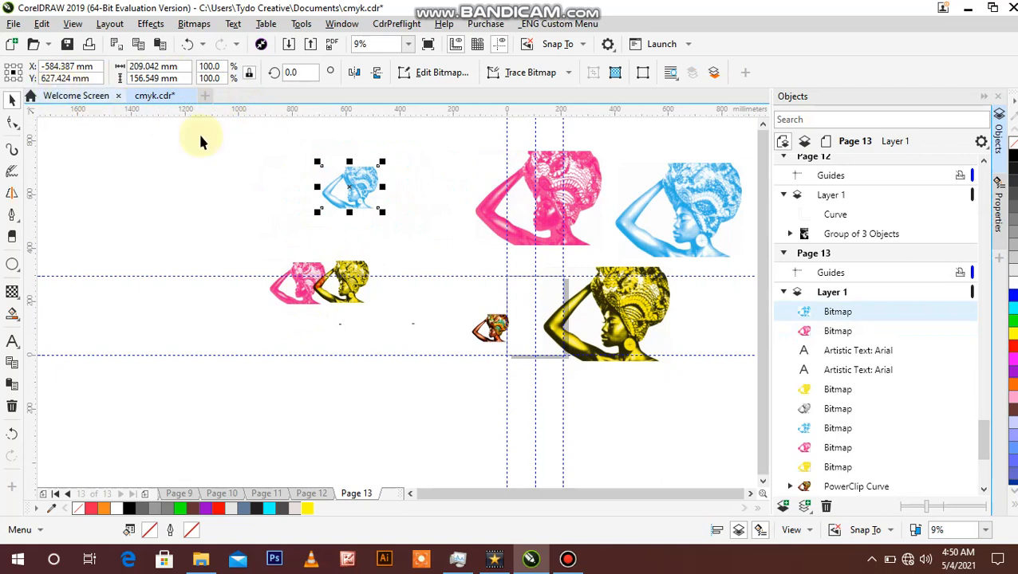
left_click_drag(341, 172, 314, 239)
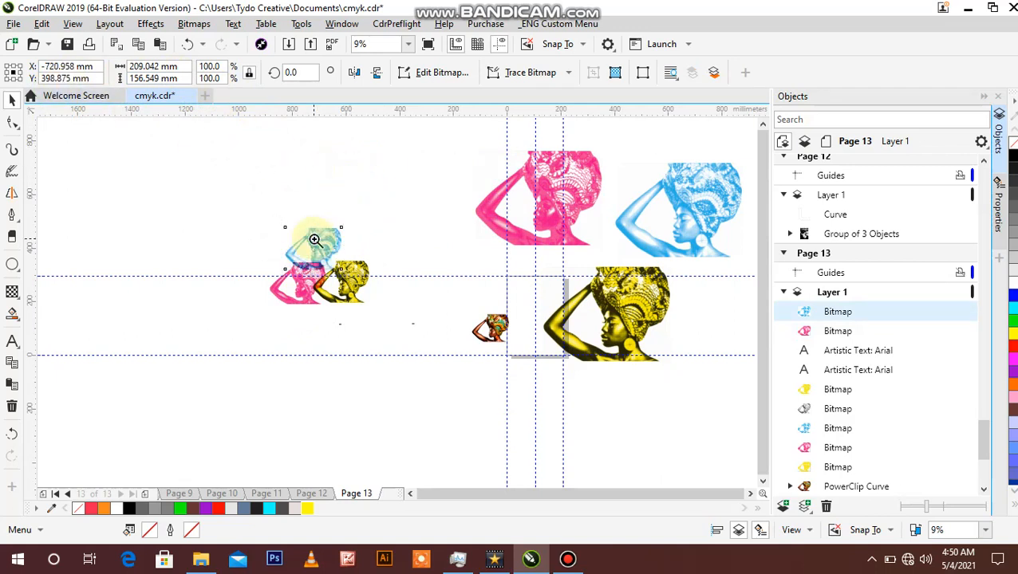
Step: Move the small cyan and magenta bitmaps roughly on top of the small yellow and black artwork
left_click(262, 227)
scroll(319, 271, "up", 2)
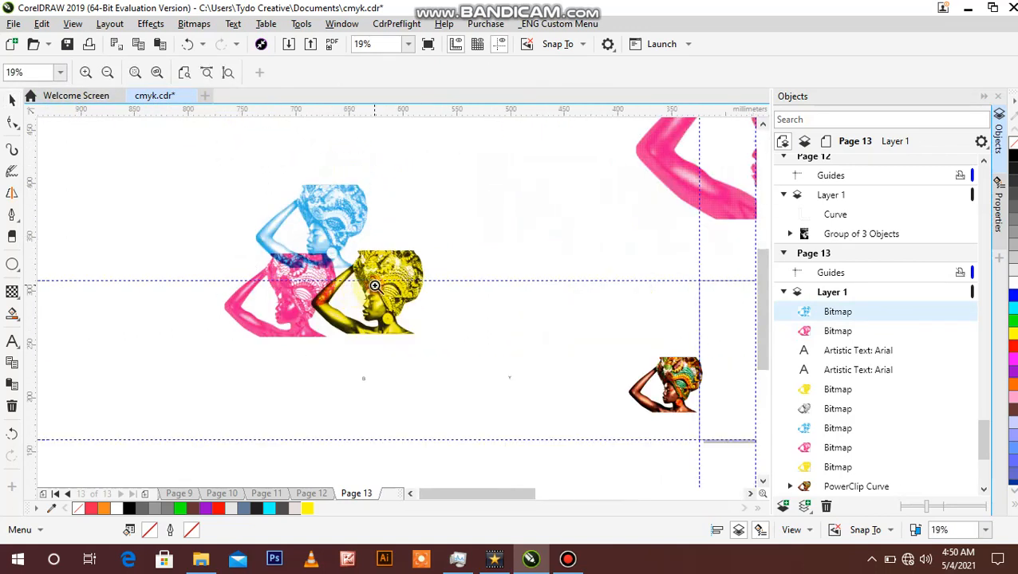
left_click(374, 285)
left_click(12, 99)
left_click(201, 164)
left_click(269, 175)
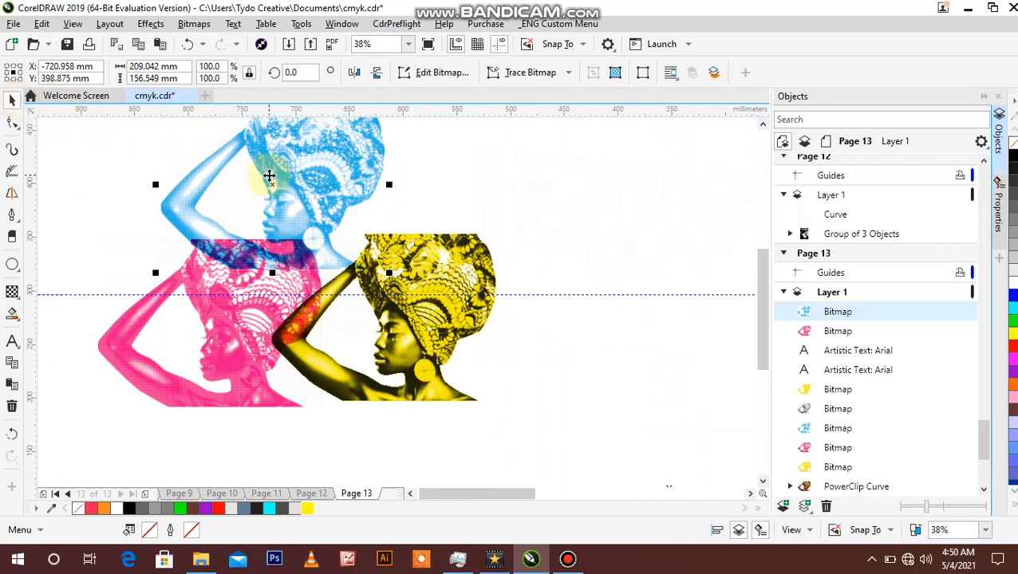
left_click_drag(297, 168, 421, 297)
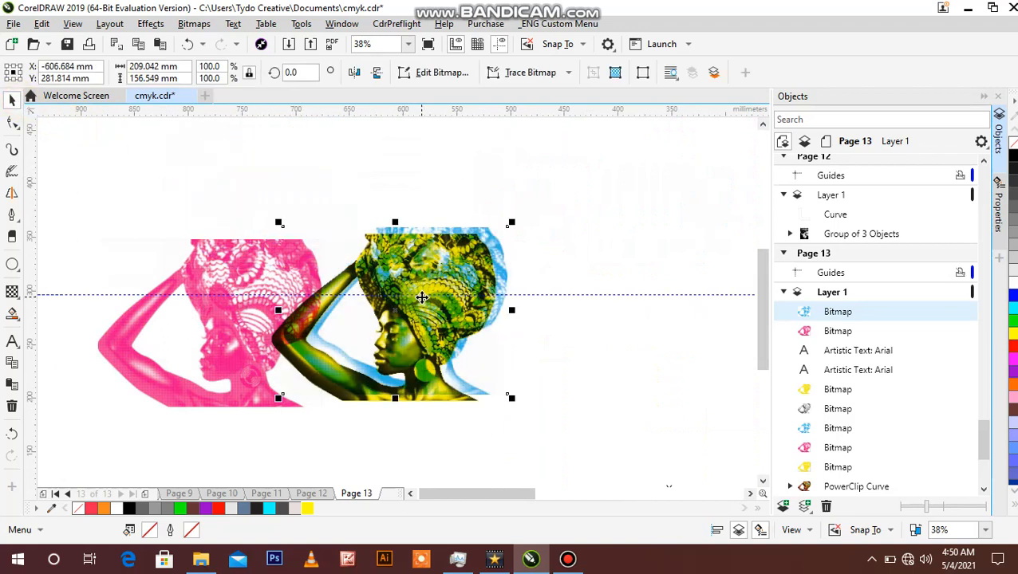
left_click(234, 269)
left_click_drag(235, 269, 401, 272)
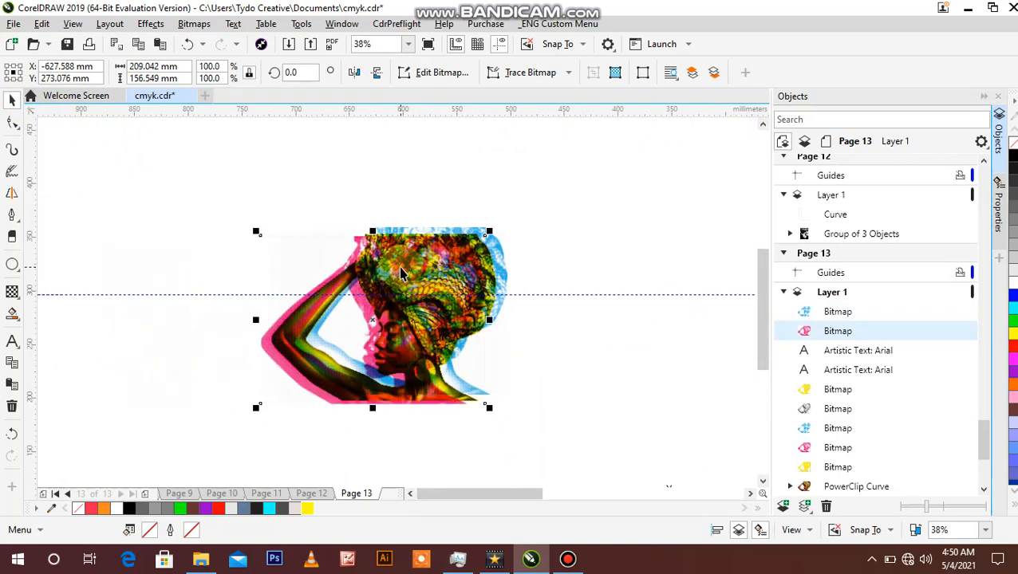
Step: Align all four small channel bitmaps on their horizontal and vertical centres so they overlap exactly
left_click_drag(170, 172, 607, 448)
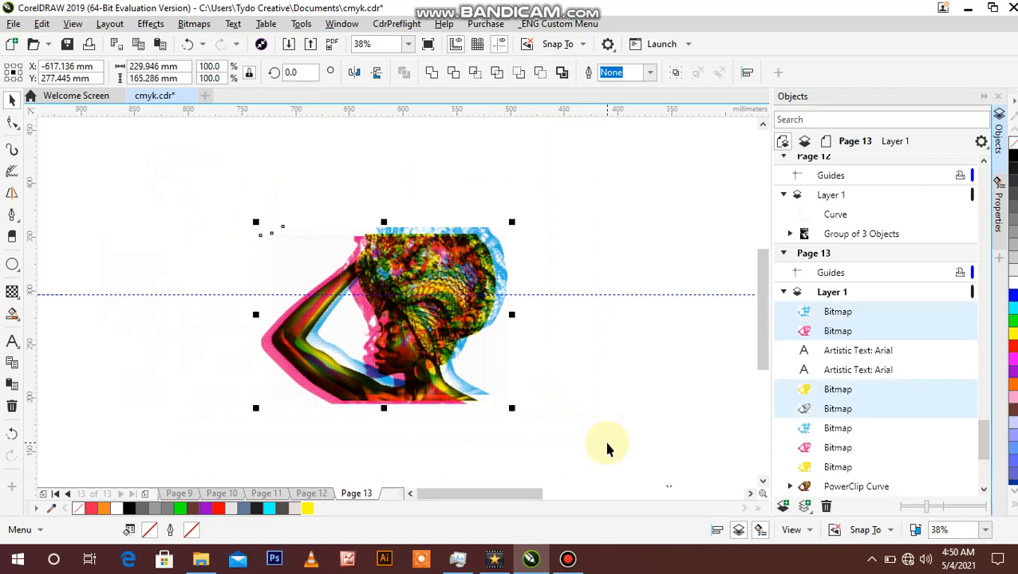
key("c")
key("e")
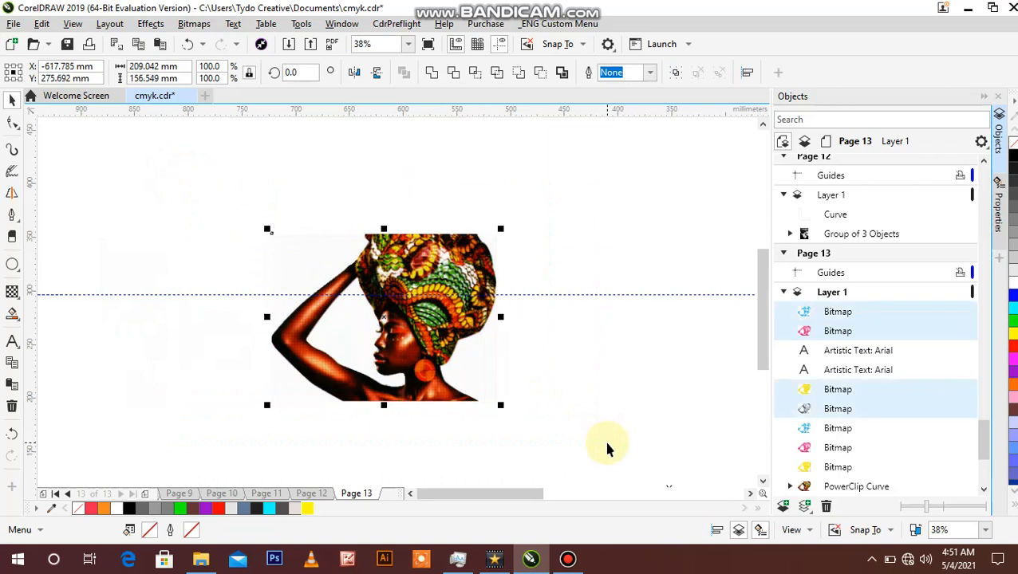
left_click(618, 360)
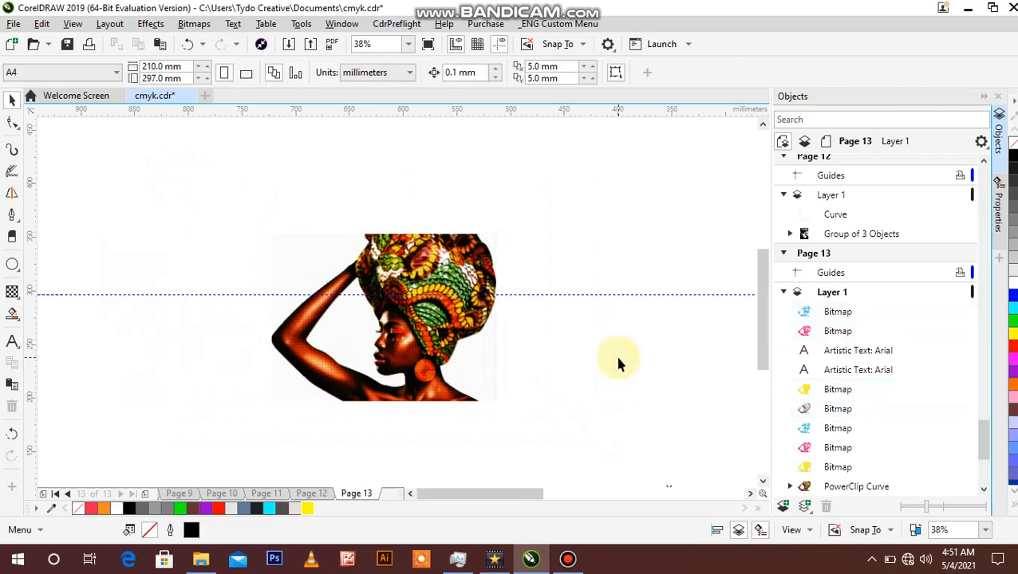
Step: View the rebuilt small artwork from a distance alongside the large magenta, cyan and yellow channel bitmaps
key("z")
right_click(618, 359)
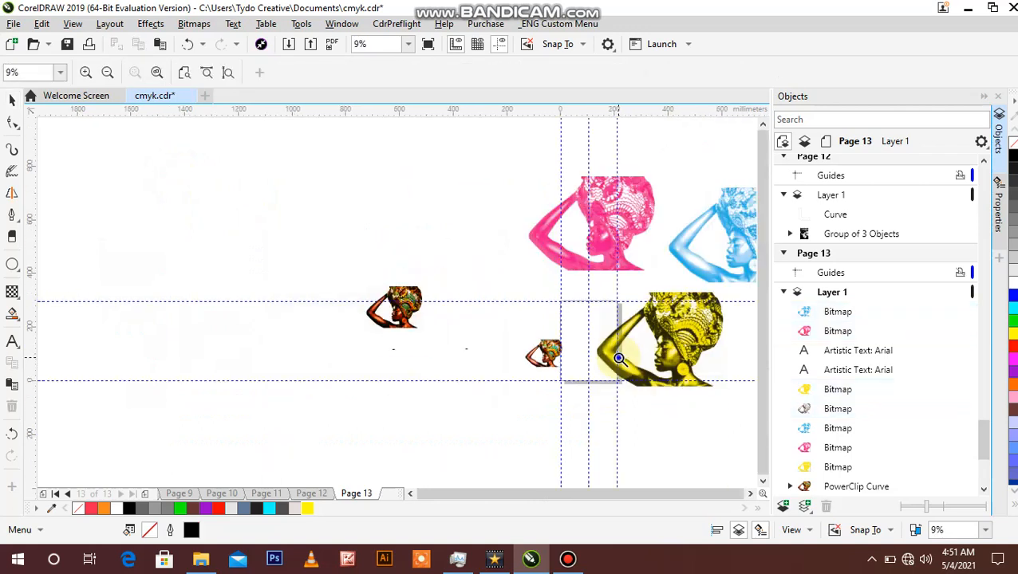
right_click(619, 359)
right_click(619, 359)
left_click(472, 304)
left_click(367, 297)
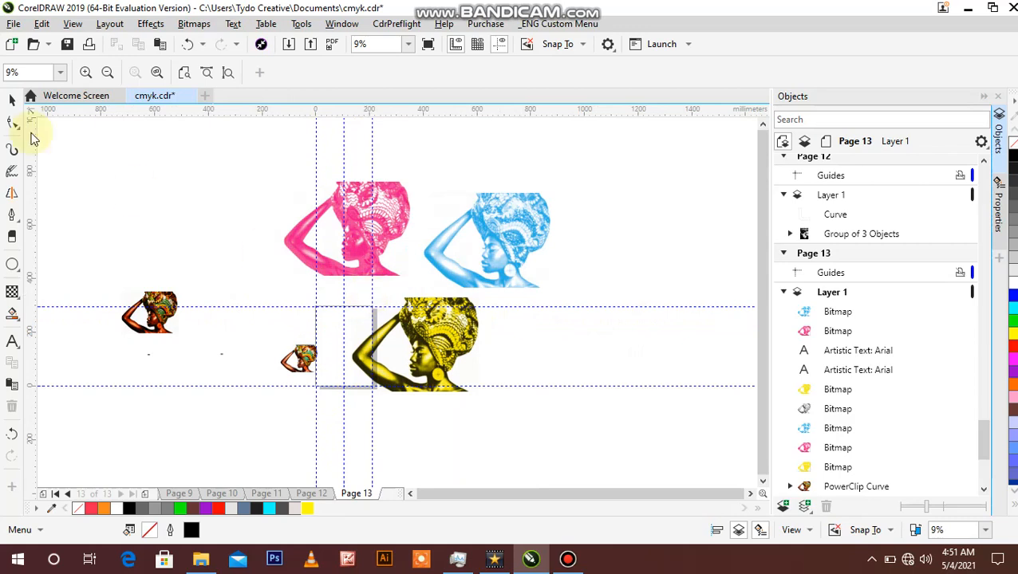
left_click(12, 99)
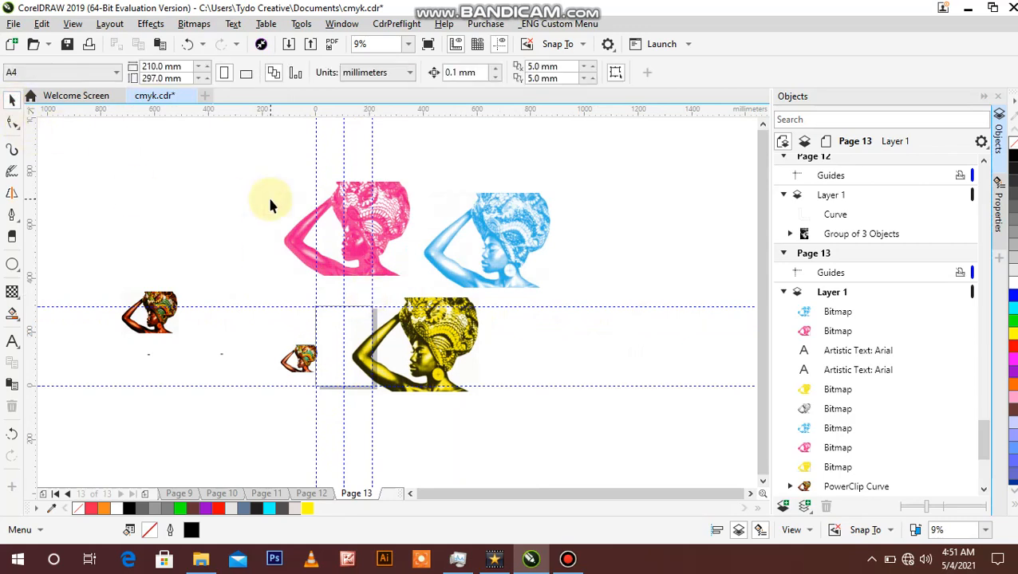